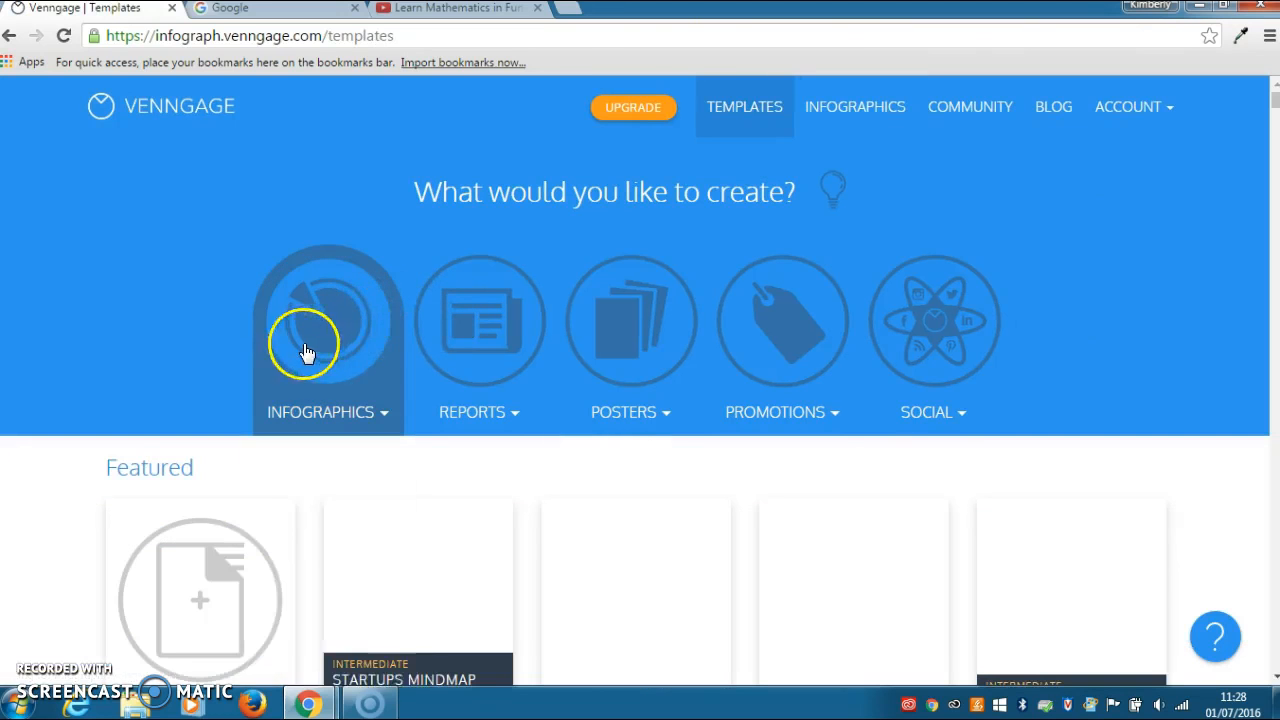
Browse the featured infographic templates and start a new design from the blank canvas.
click(307, 352)
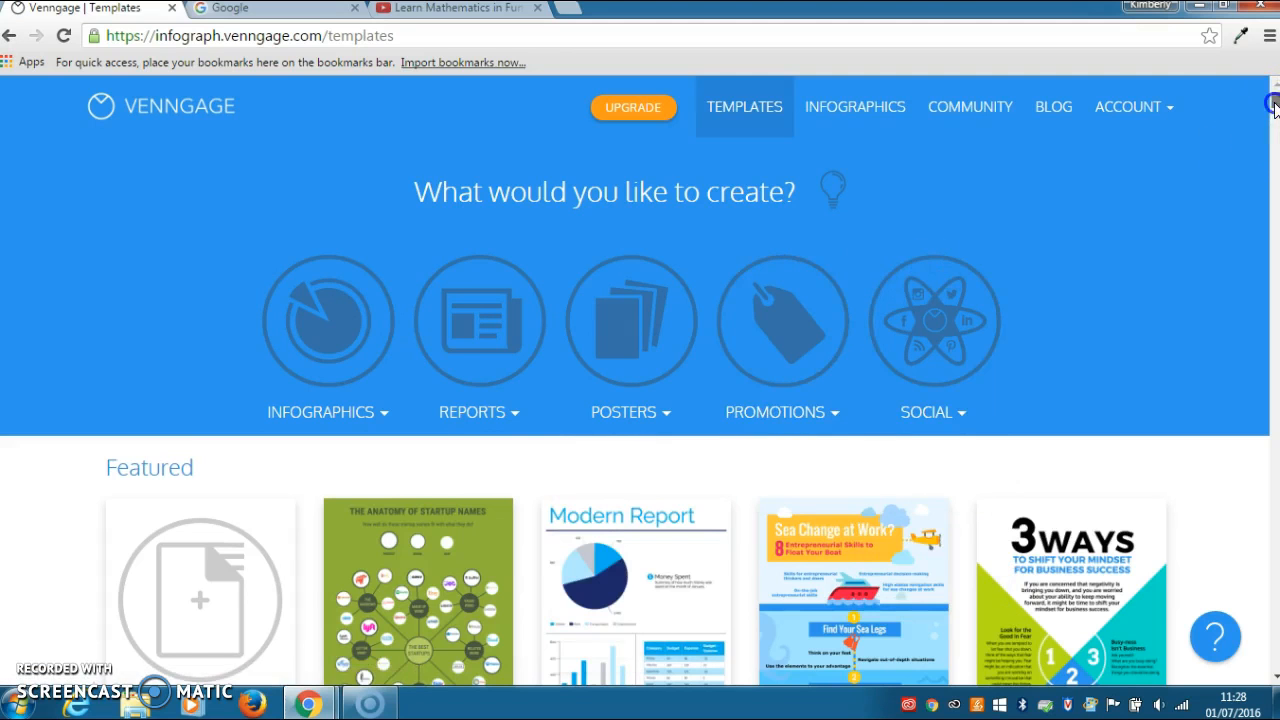
scroll(1273, 105, down, 5)
scroll(1273, 112, up, 5)
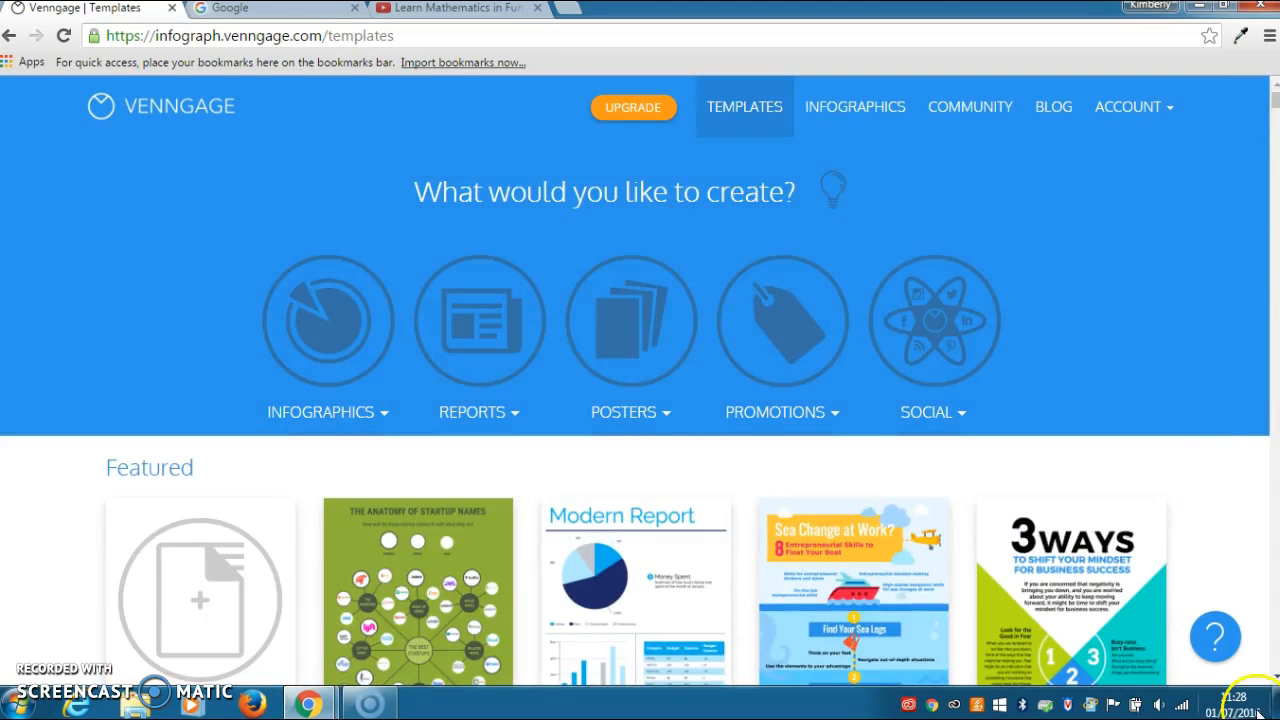
scroll(1274, 680, down, 2)
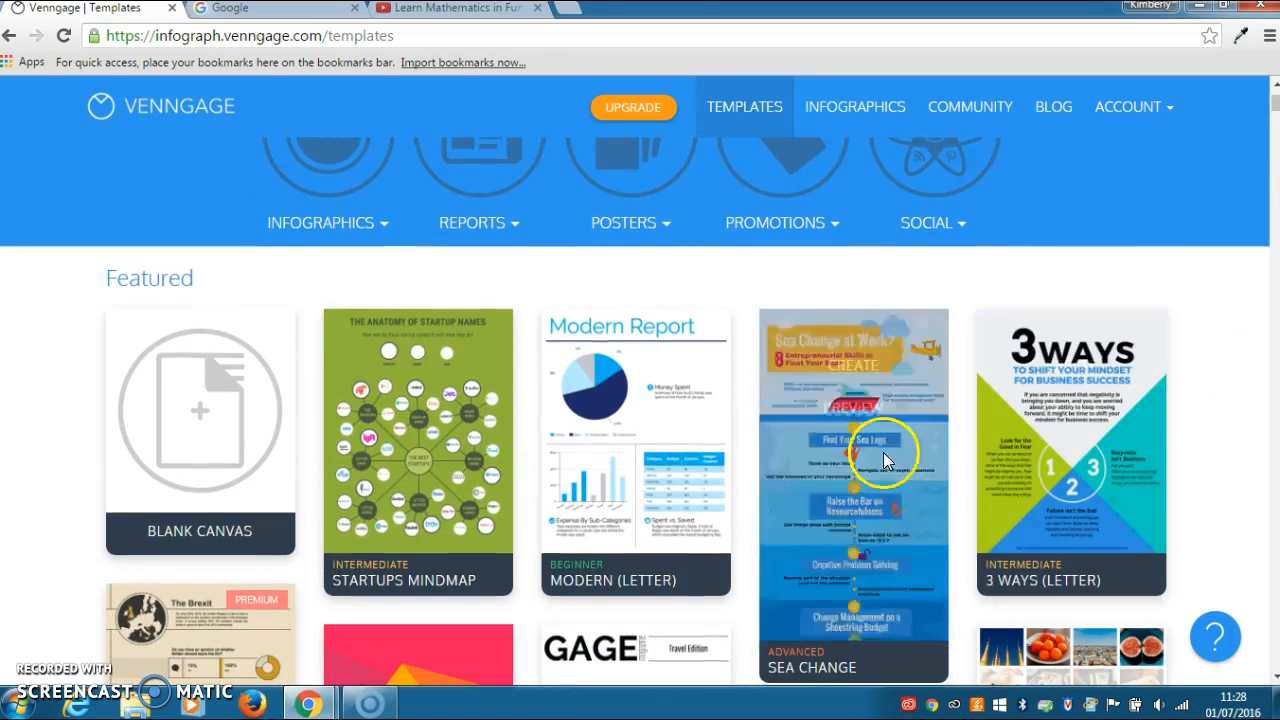
click(201, 476)
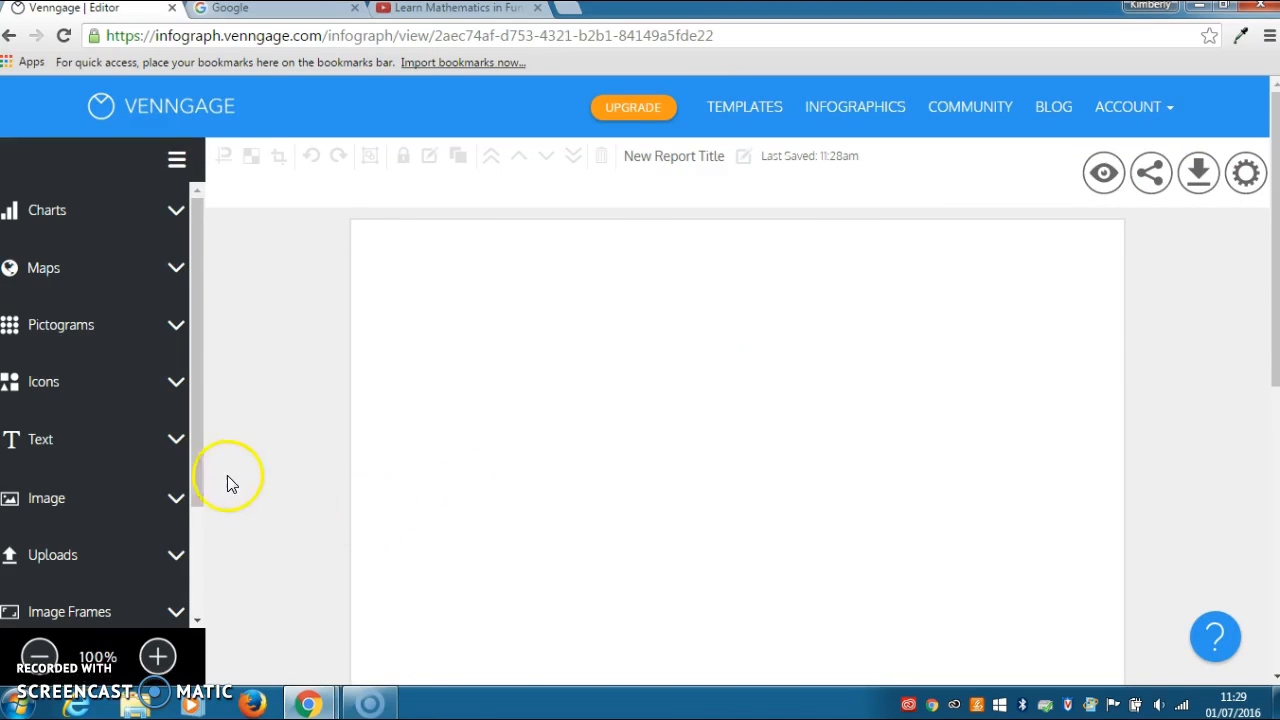
Try several canvas background colours, including the orange and black swatches, and settle on light violet #9E93FF.
drag(200, 476, 200, 617)
click(177, 577)
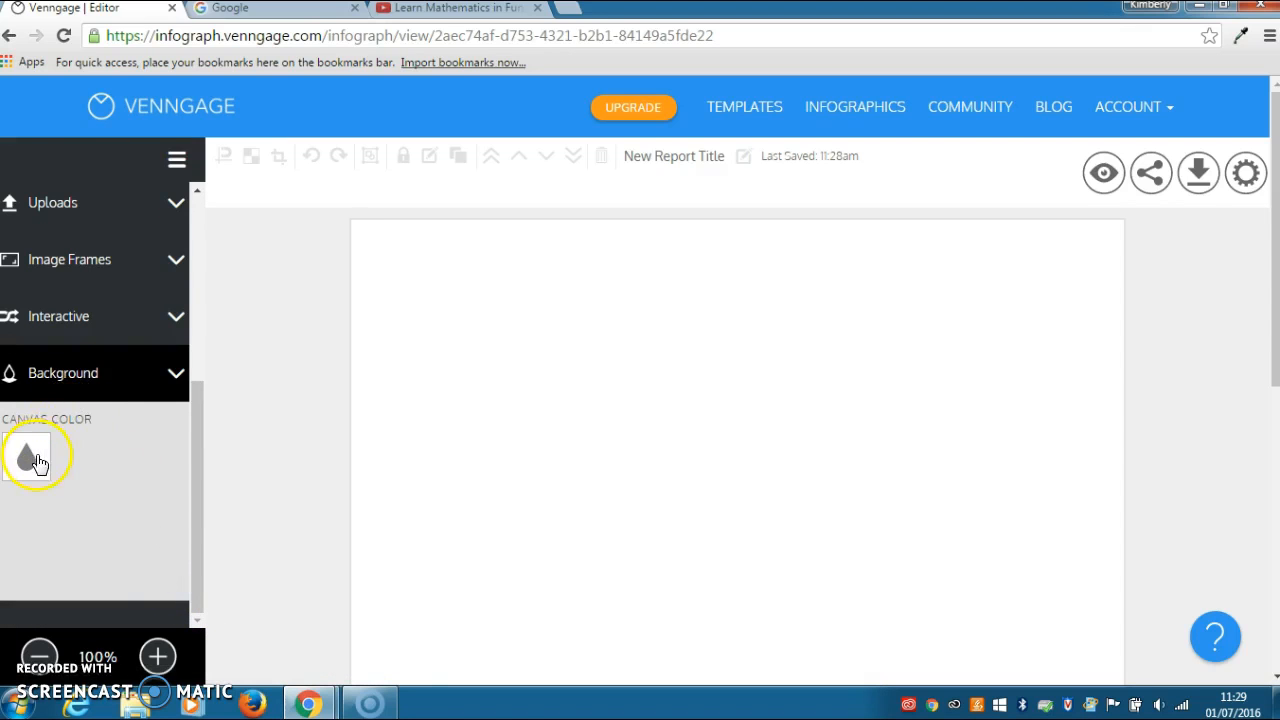
click(30, 458)
click(118, 428)
mouse_move(118, 432)
mouse_down()
mouse_move(129, 459)
mouse_move(154, 446)
mouse_move(138, 465)
mouse_up()
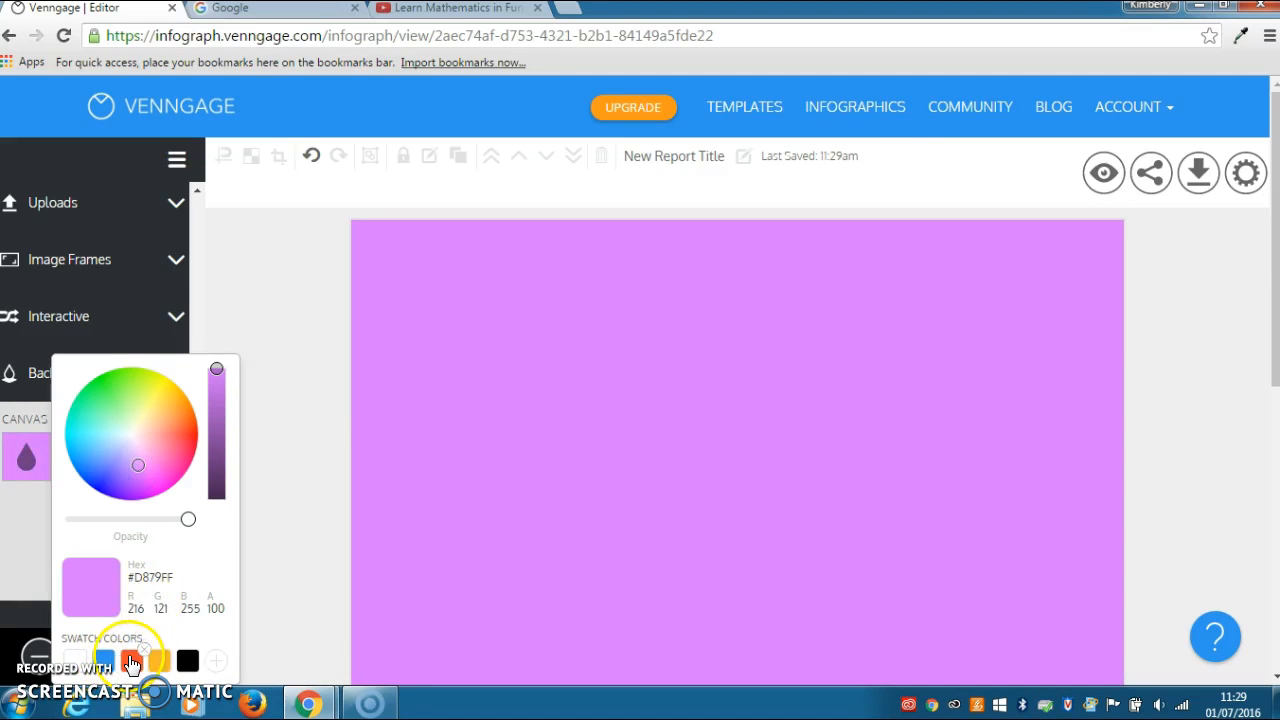
click(131, 660)
click(158, 660)
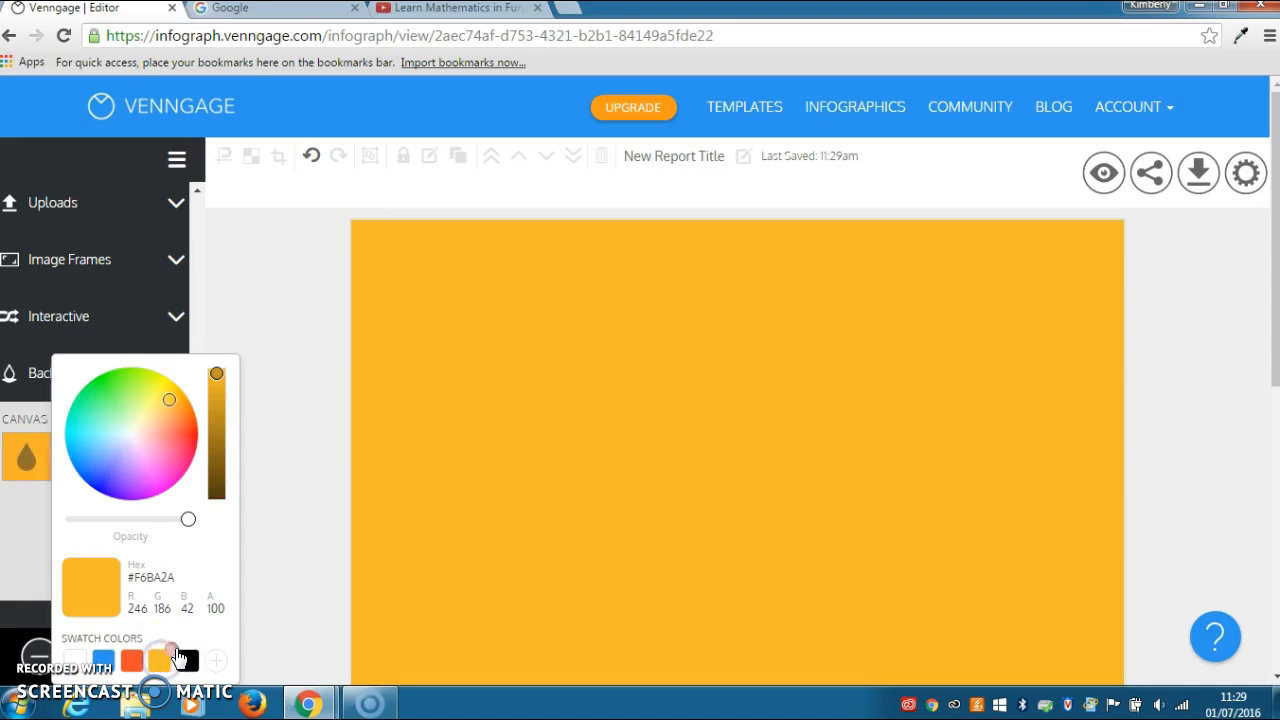
click(186, 660)
mouse_move(185, 467)
mouse_down()
mouse_move(180, 426)
mouse_move(146, 436)
mouse_move(143, 408)
mouse_move(120, 459)
mouse_up()
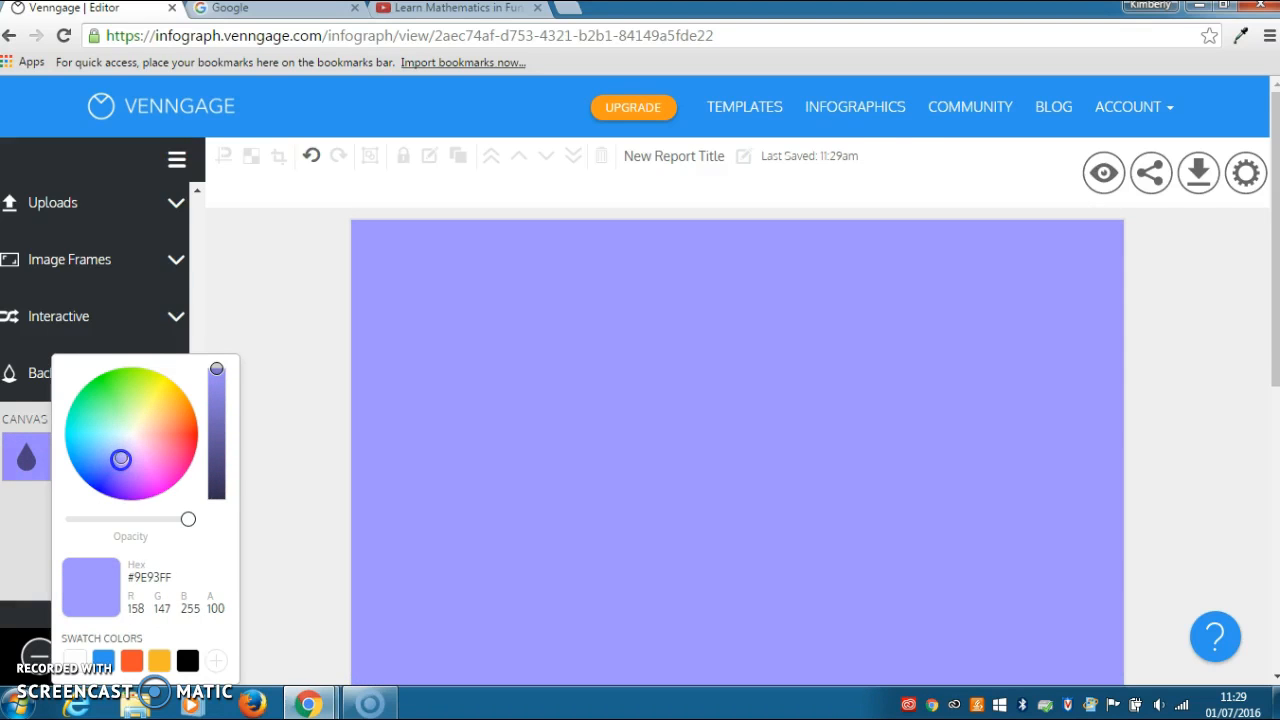
click(292, 347)
Add the blue CREATE banner from the ready-made text designs to the canvas.
drag(200, 400, 199, 207)
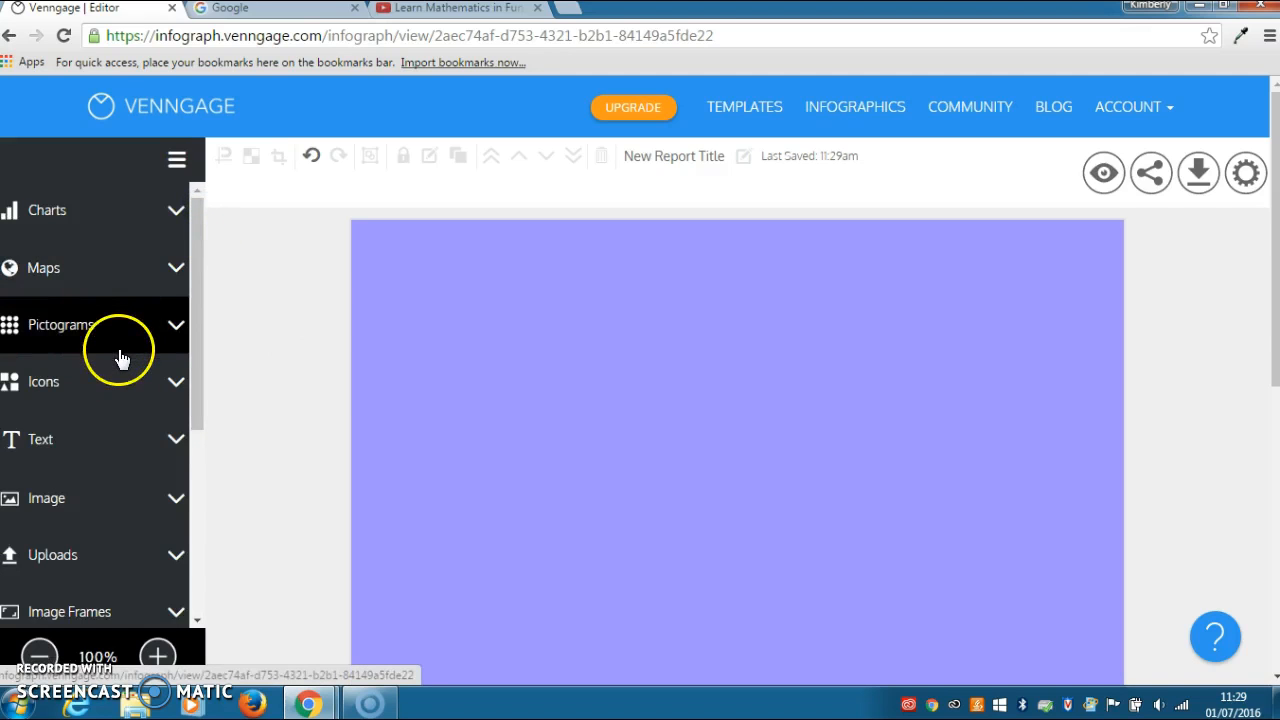
click(135, 435)
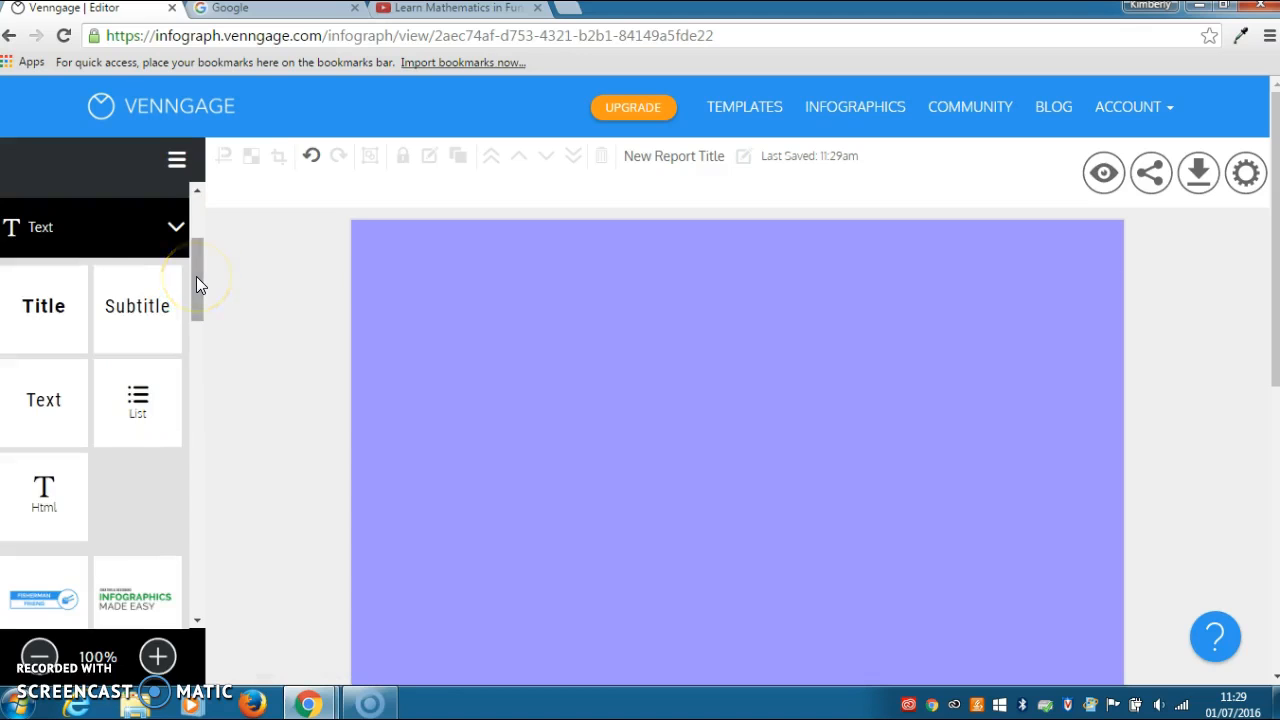
drag(196, 276, 680, 323)
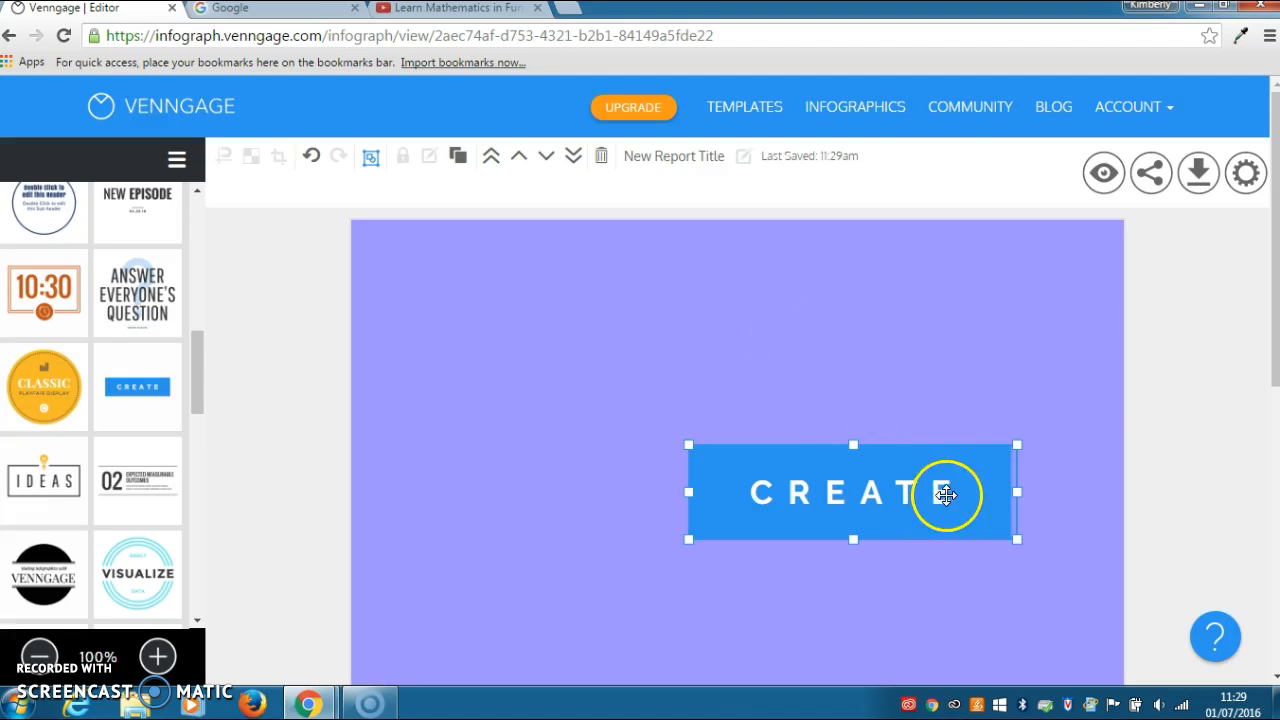
Replace the banner's CREATE text with "Maths" and move the banner to the upper centre of the canvas.
click(947, 492)
drag(958, 490, 757, 497)
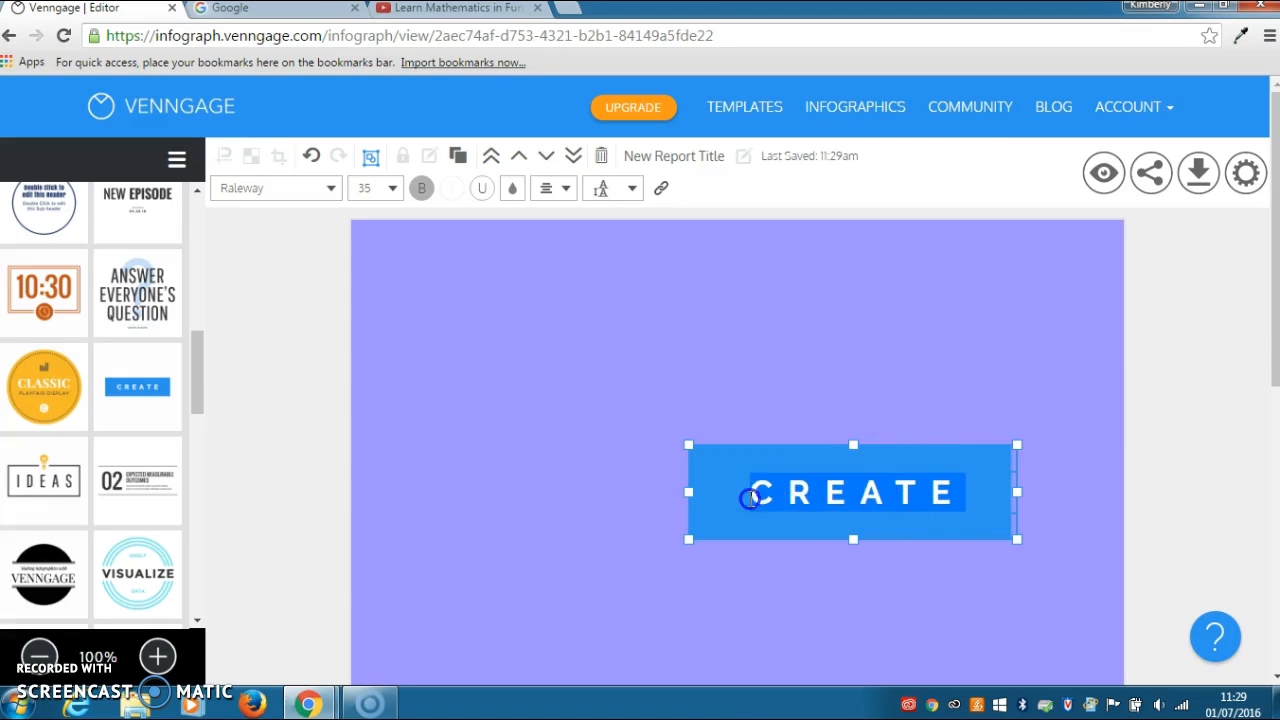
text(Maths)
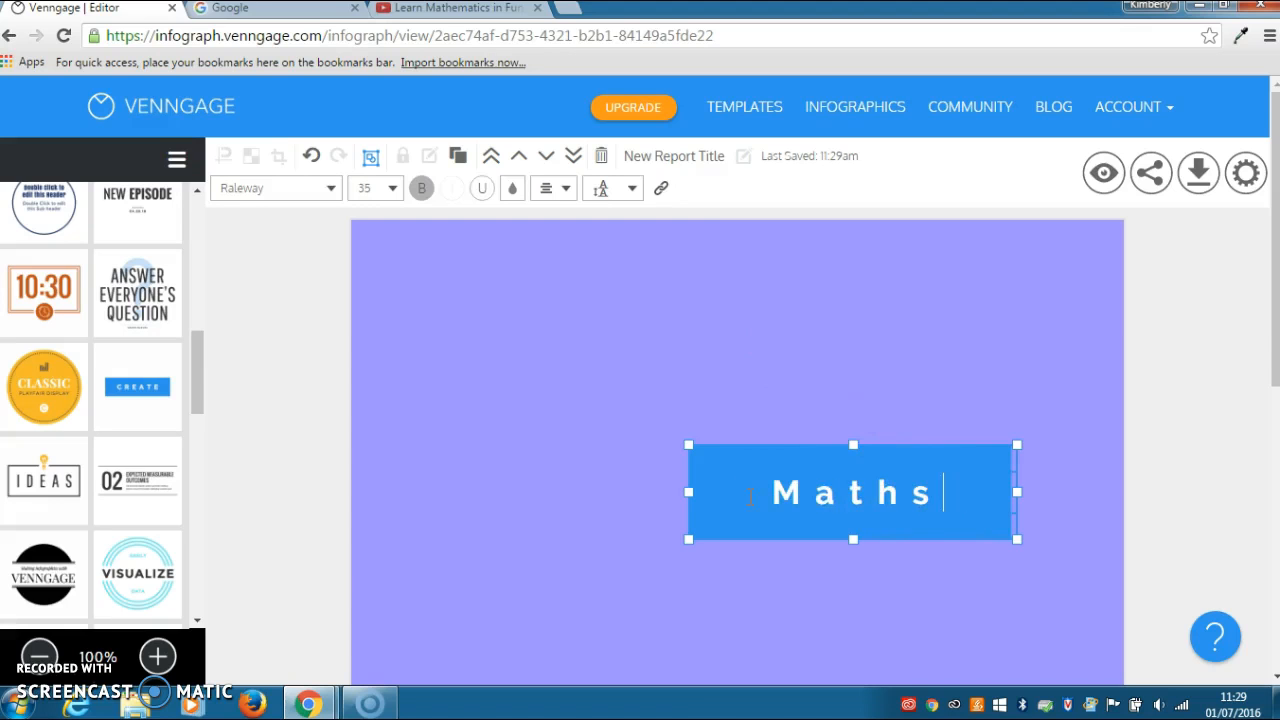
drag(794, 477, 646, 277)
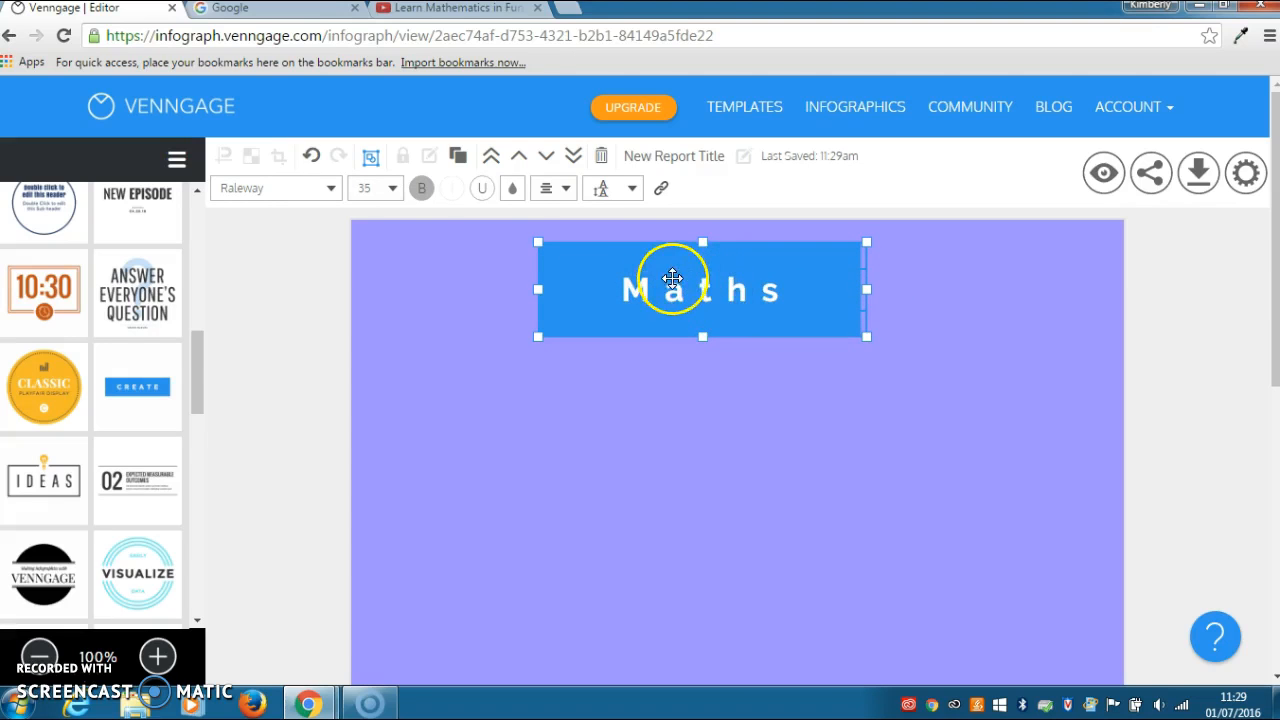
click(330, 191)
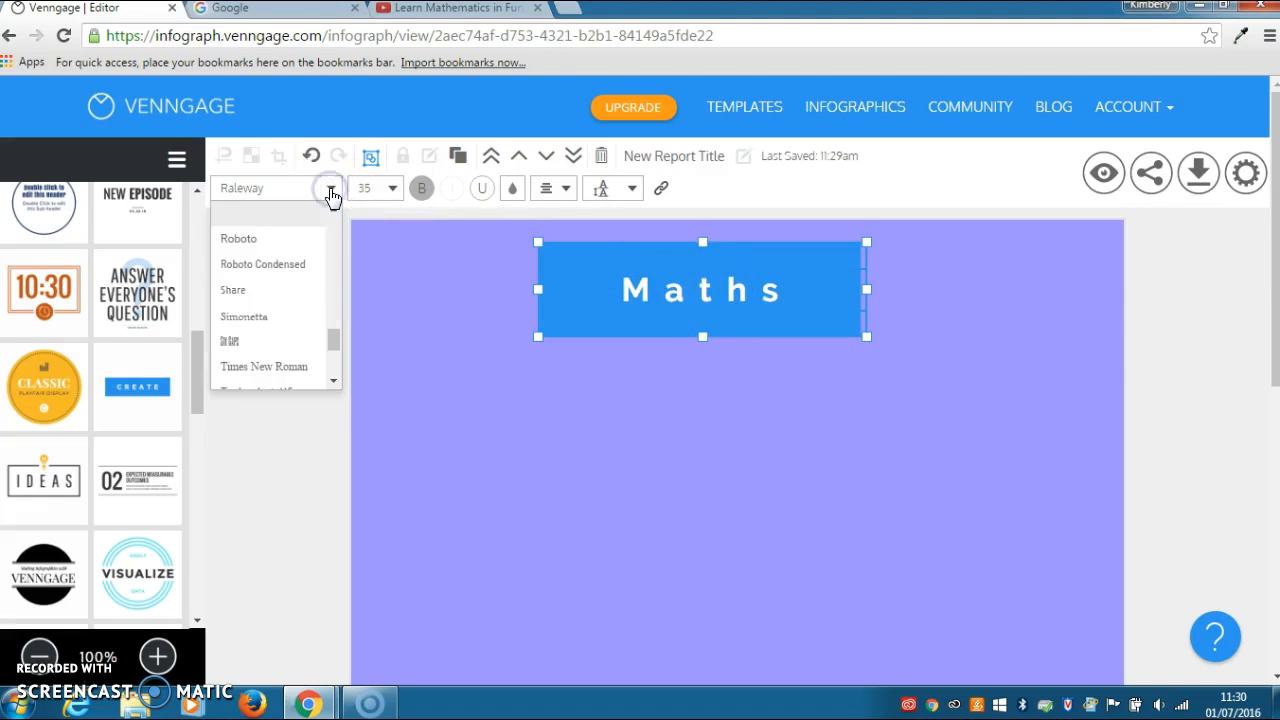
click(393, 190)
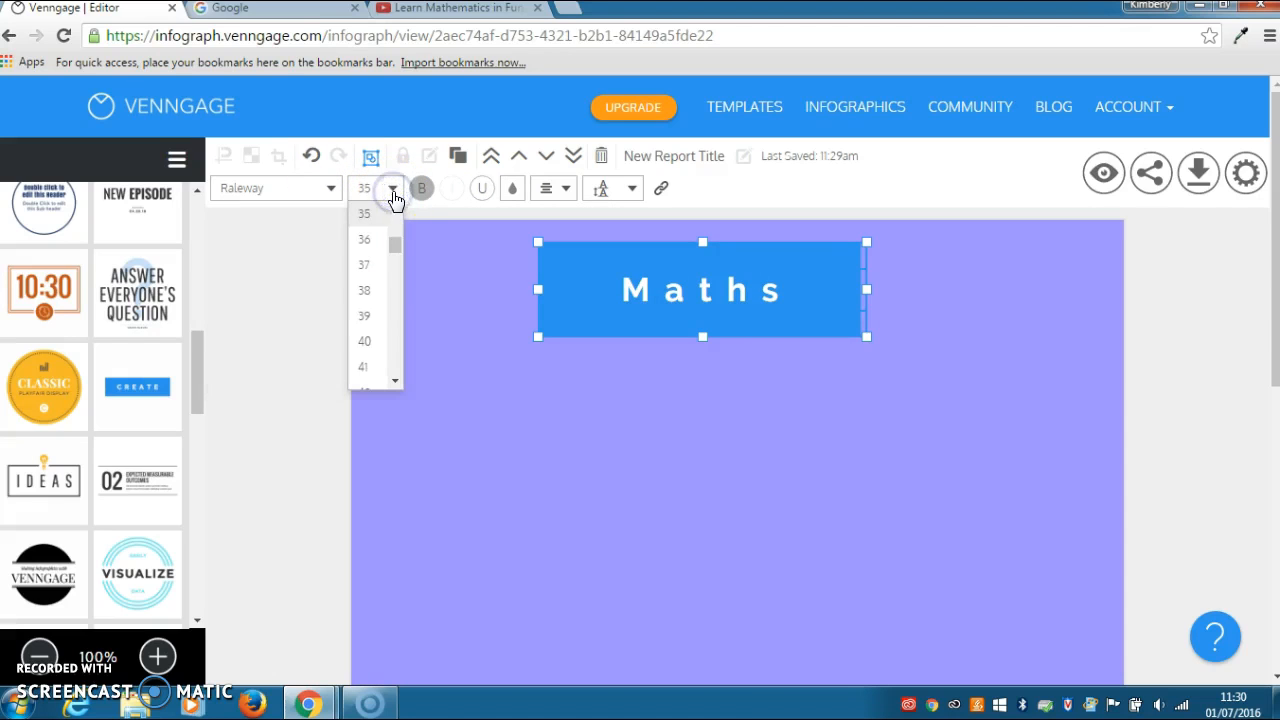
click(439, 237)
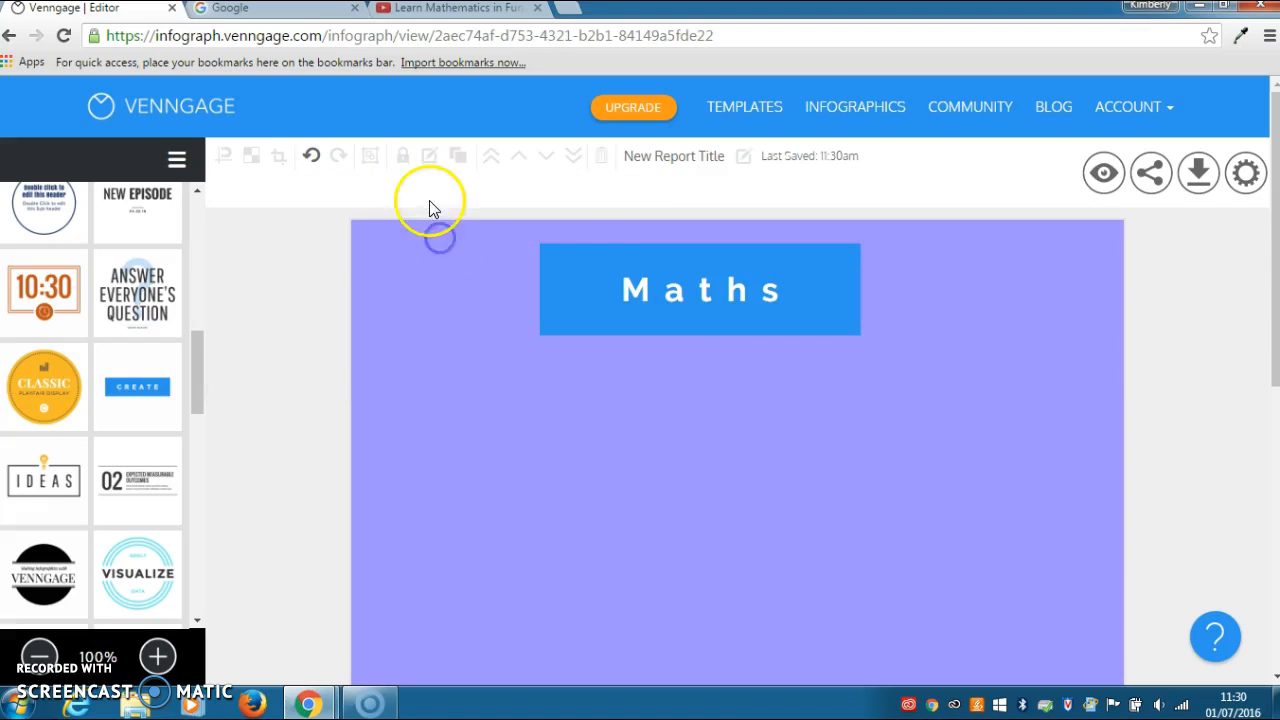
Underline the "Maths" text in the blue banner and deselect it.
click(596, 267)
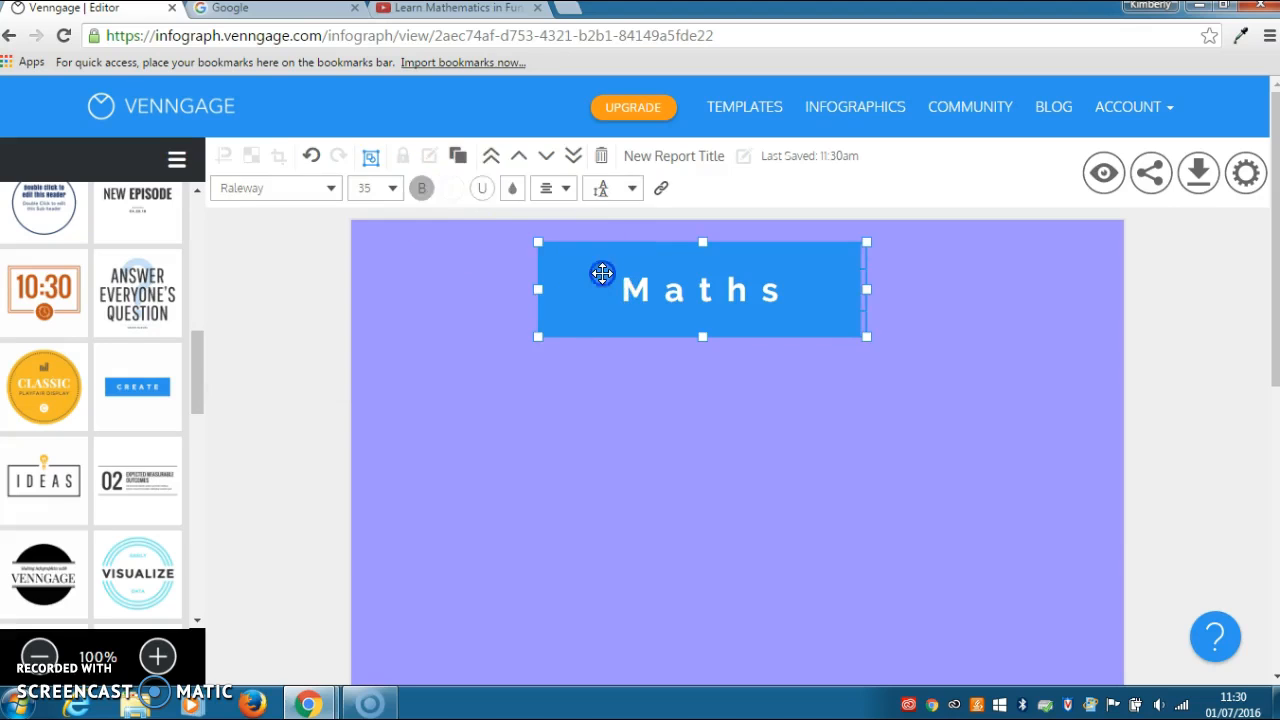
click(421, 190)
click(482, 189)
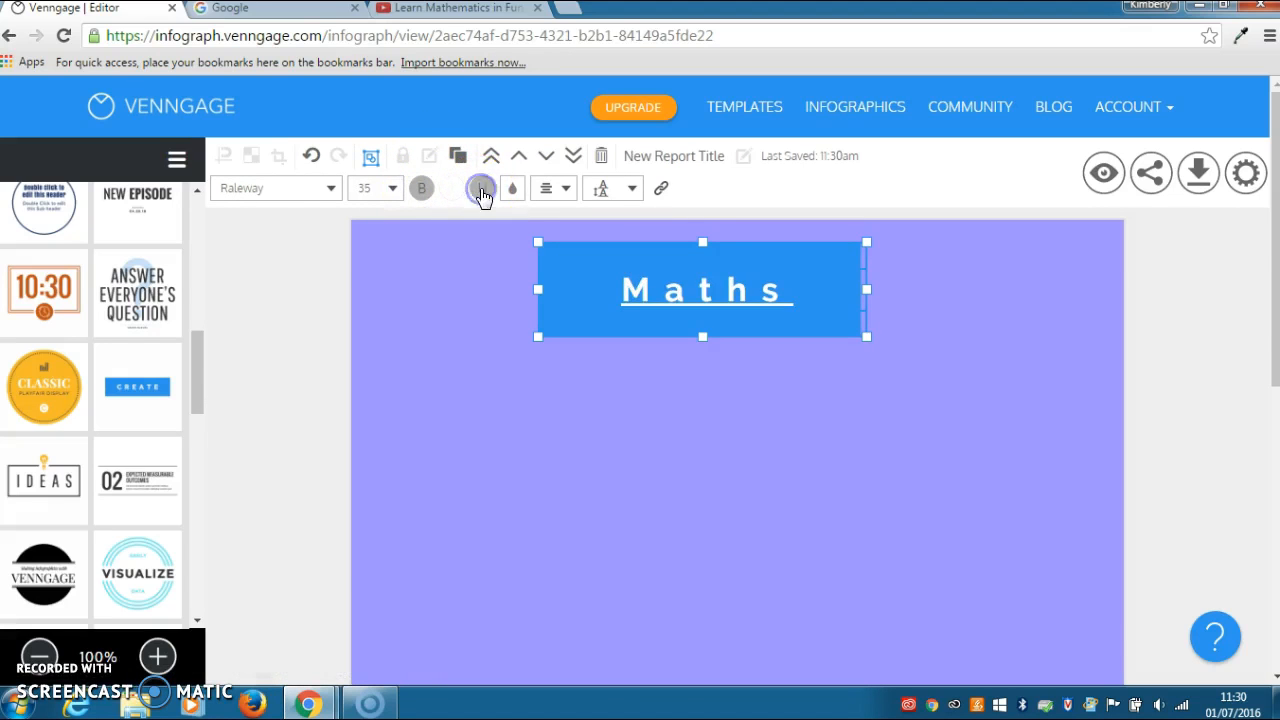
click(560, 191)
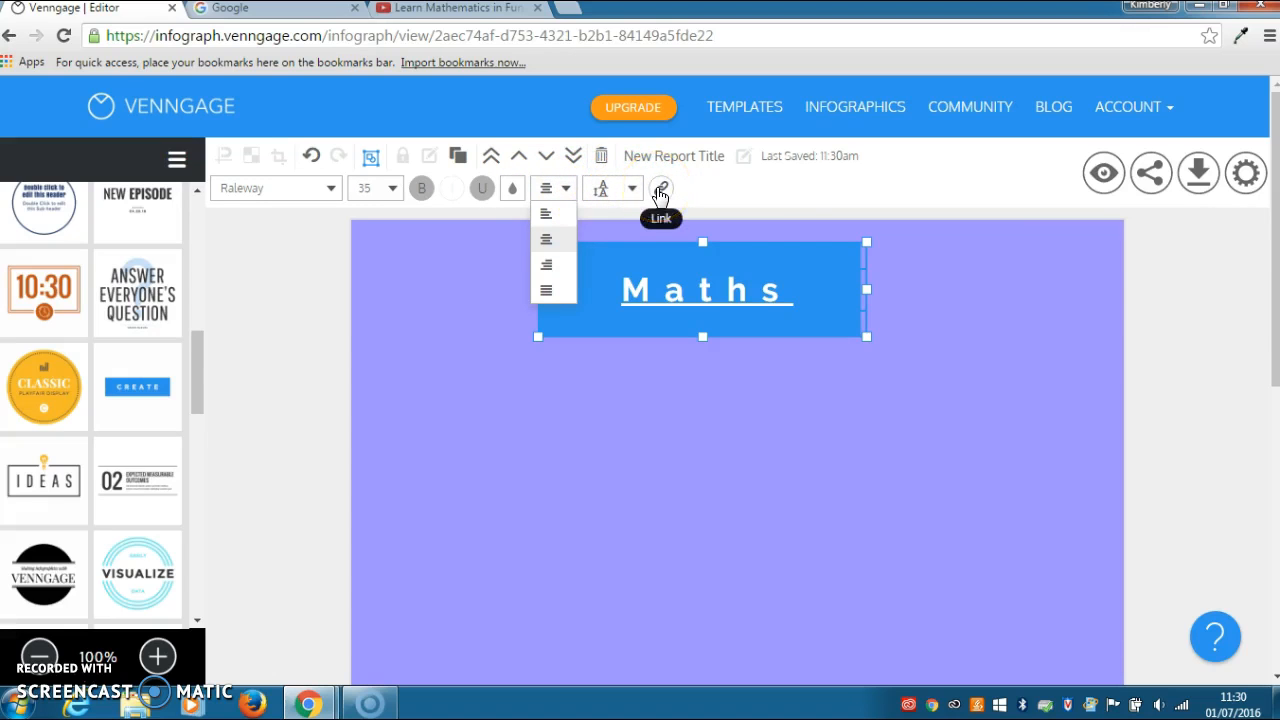
click(724, 290)
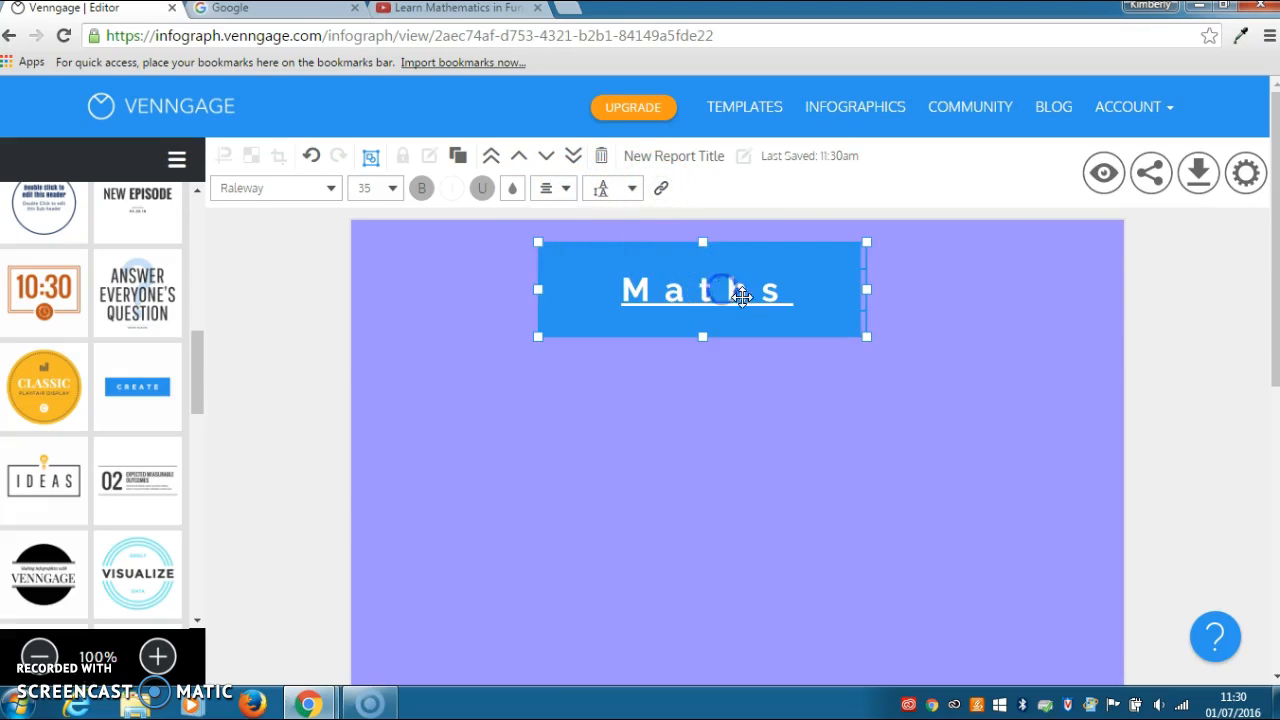
click(741, 378)
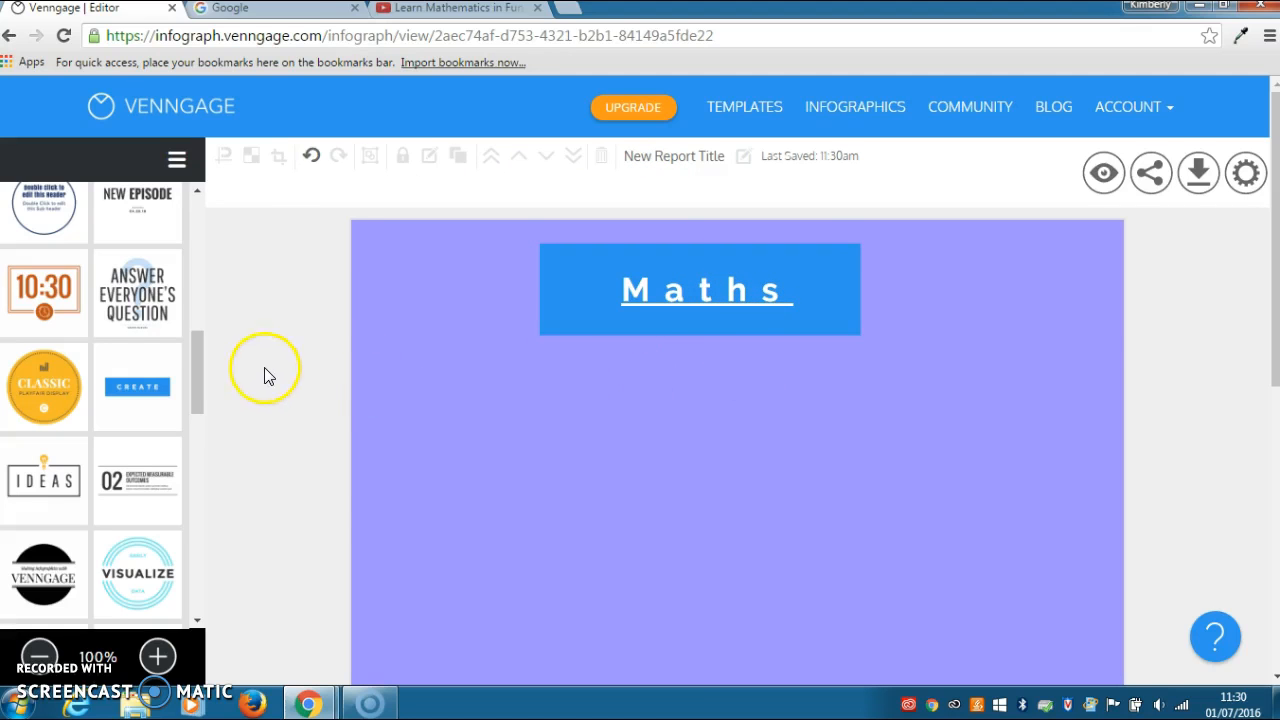
Add a plain text box below the banner and replace its placeholder text with "Fractions".
drag(199, 369, 194, 277)
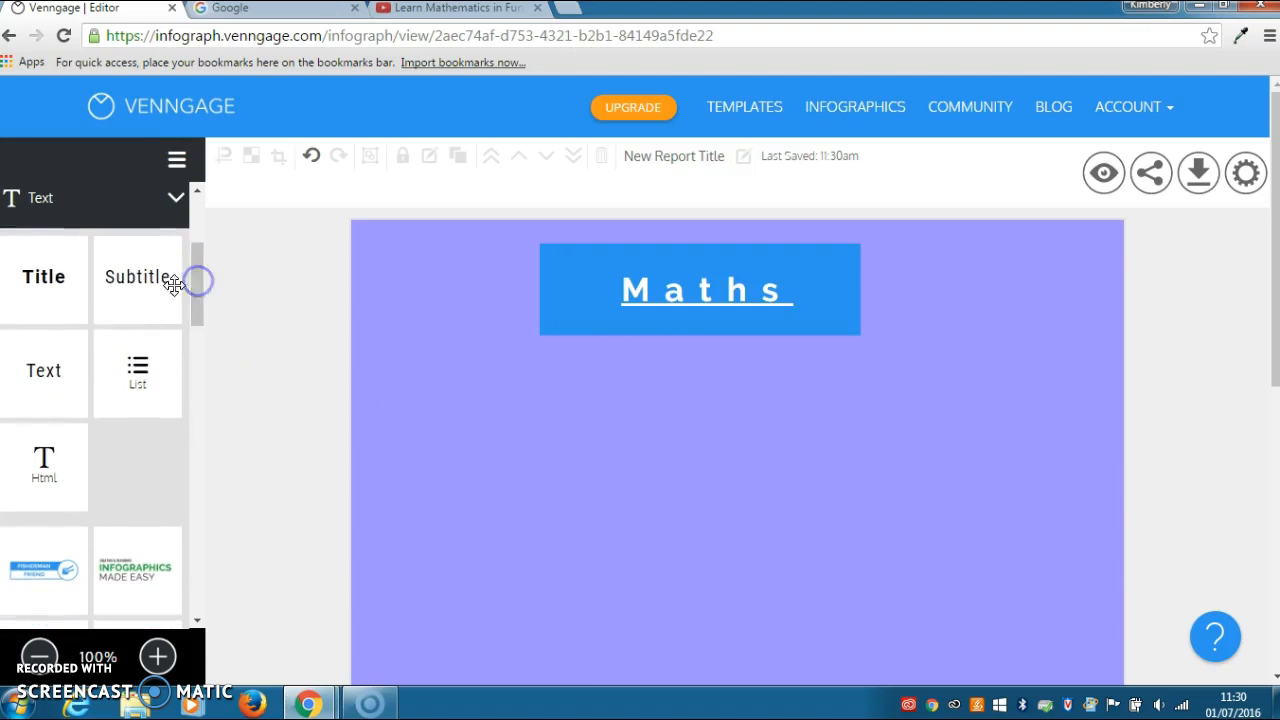
drag(51, 362, 489, 401)
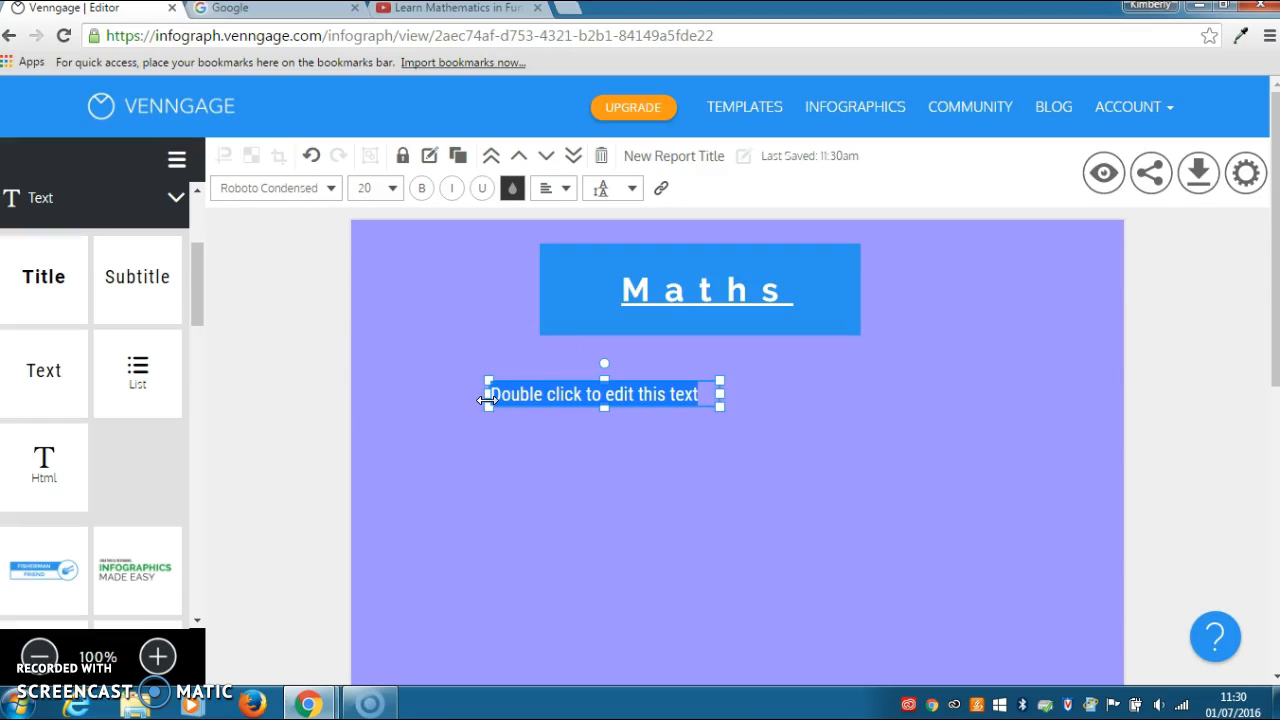
key(BackSpace)
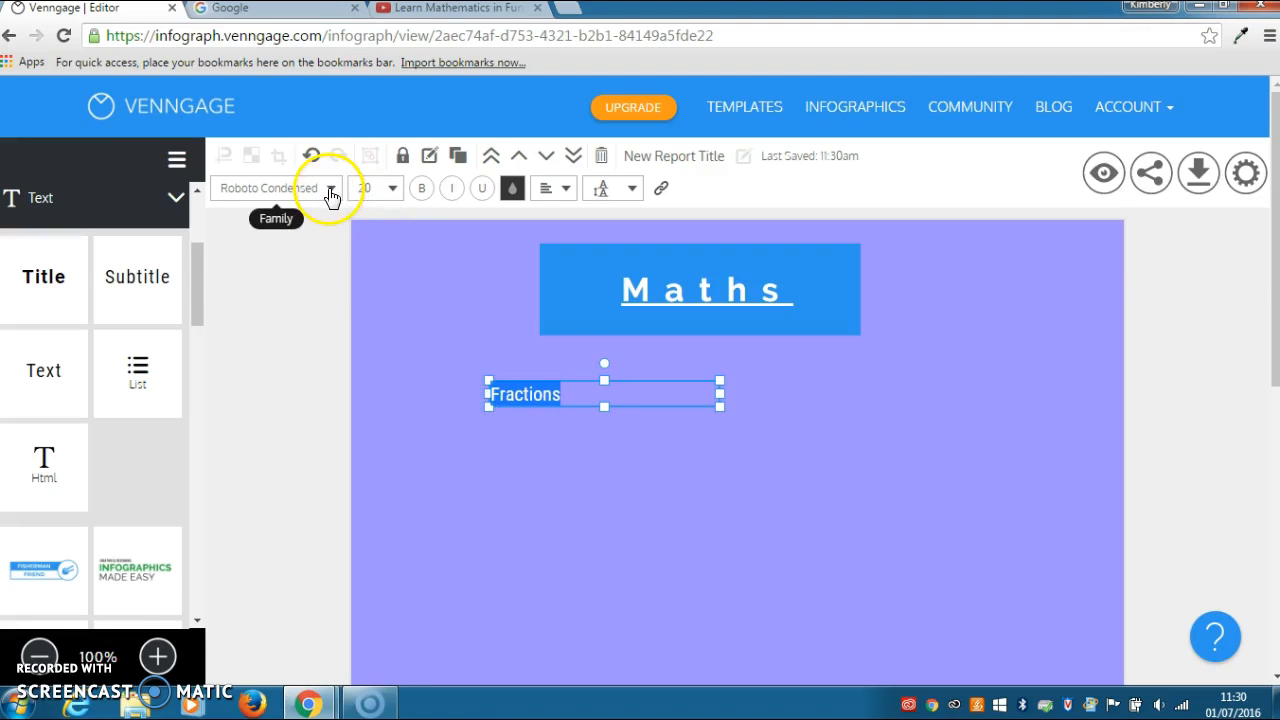
Make the "Fractions" text bold and underlined, keeping its dark grey colour.
click(421, 188)
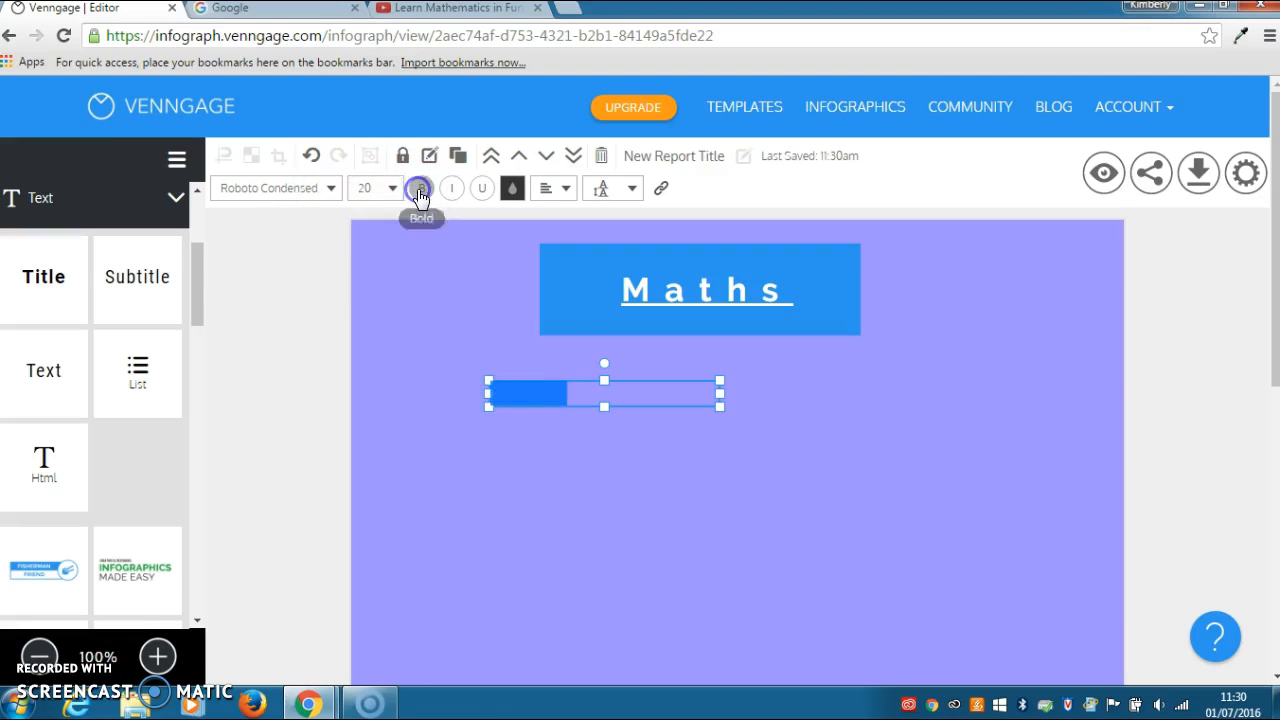
click(483, 190)
click(513, 190)
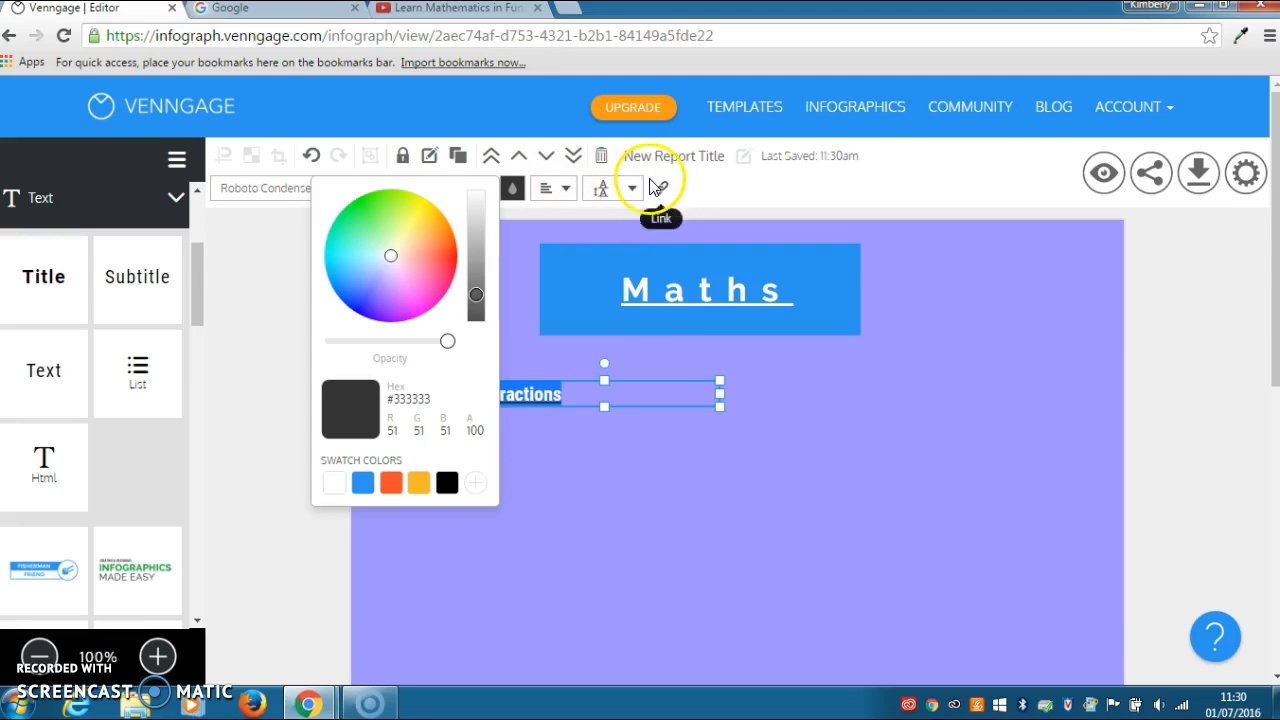
click(673, 500)
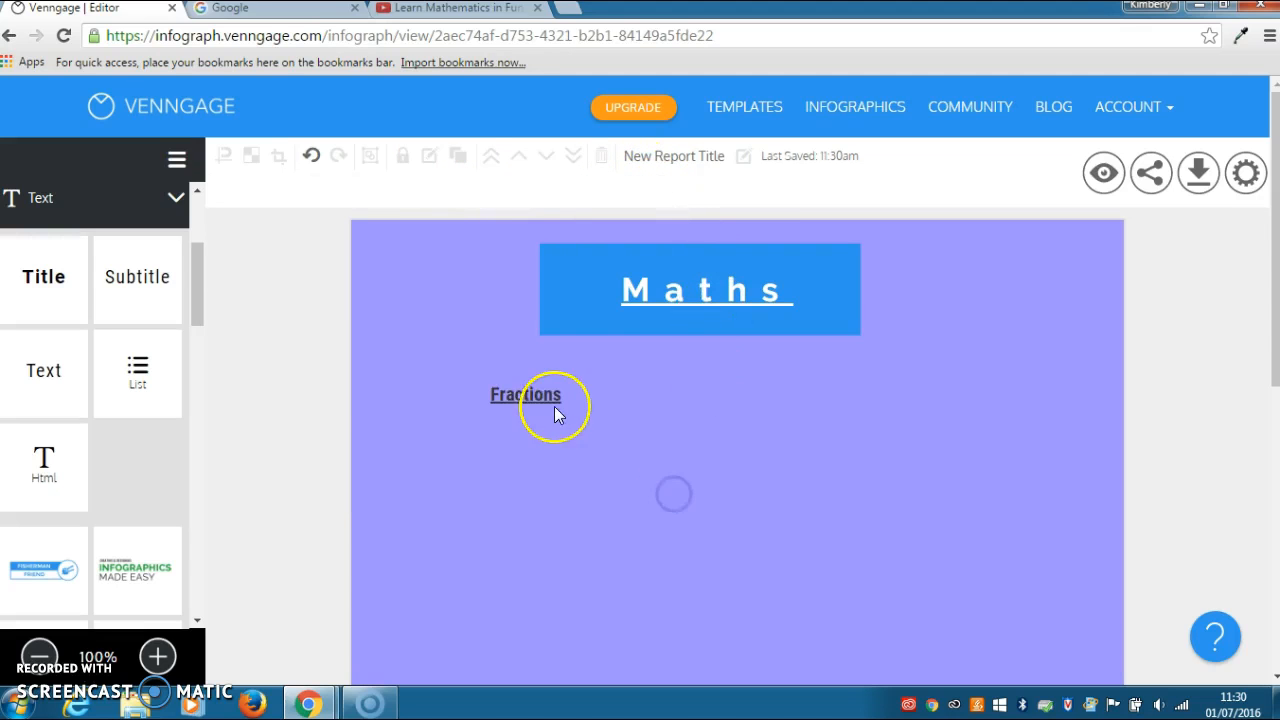
Set the "Fractions" text to font size 40 and move it near the canvas's left edge, below the banner.
drag(537, 394, 486, 397)
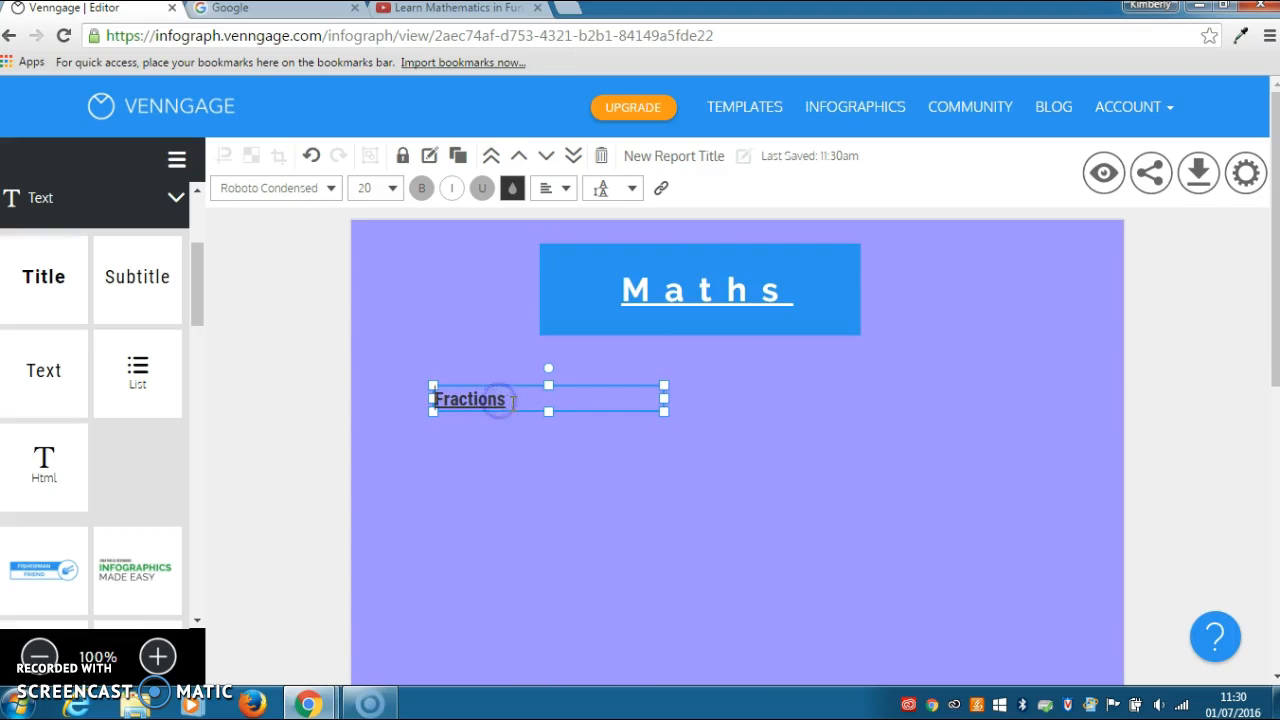
click(391, 188)
click(393, 383)
click(393, 383)
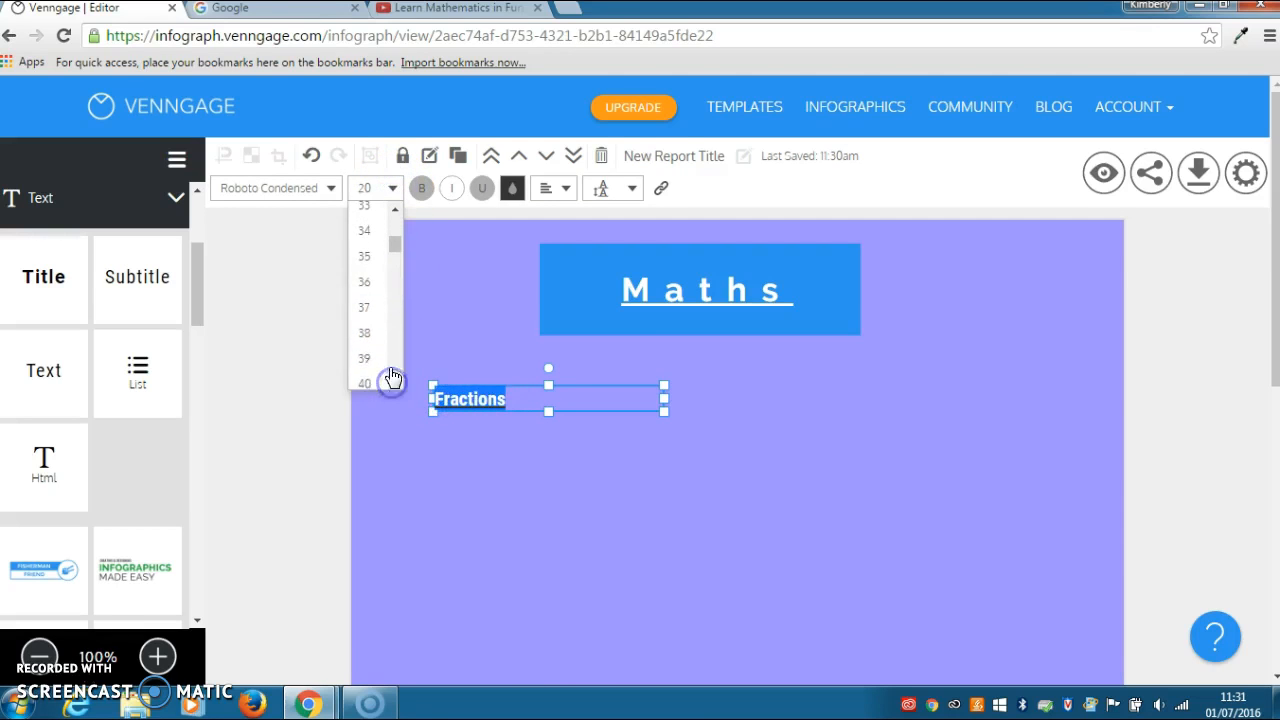
click(364, 383)
click(589, 478)
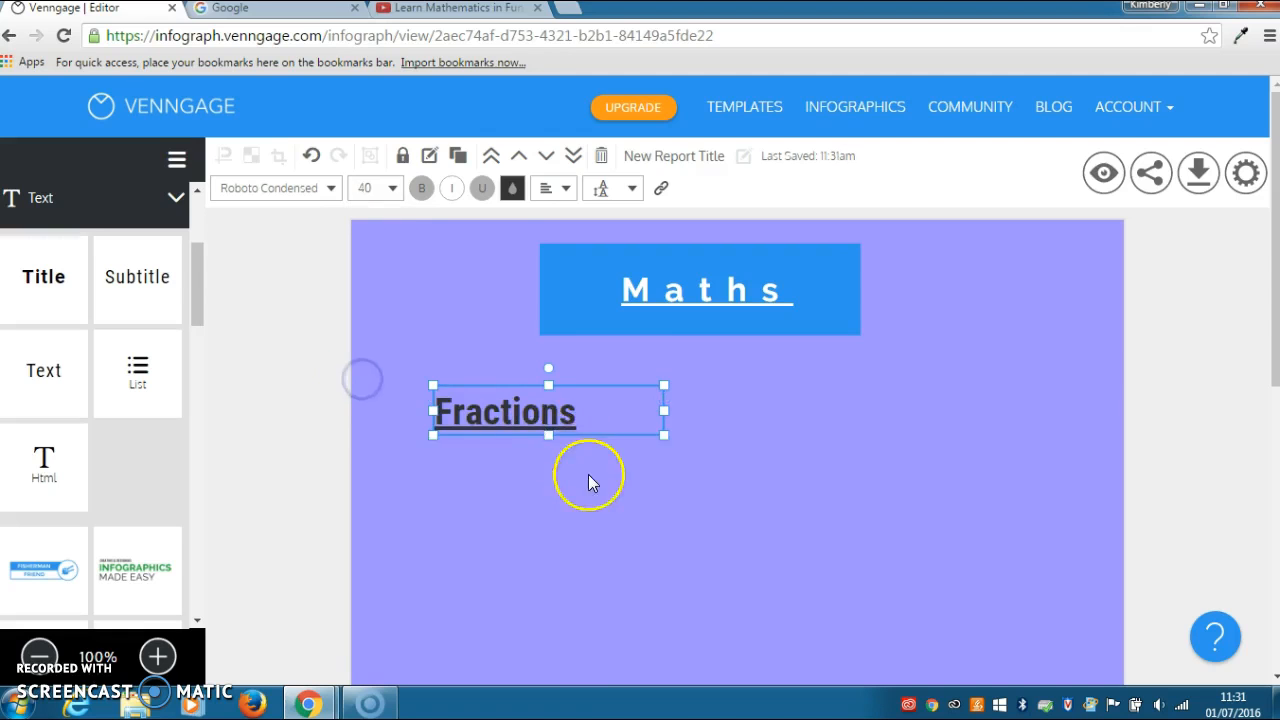
drag(561, 419, 507, 416)
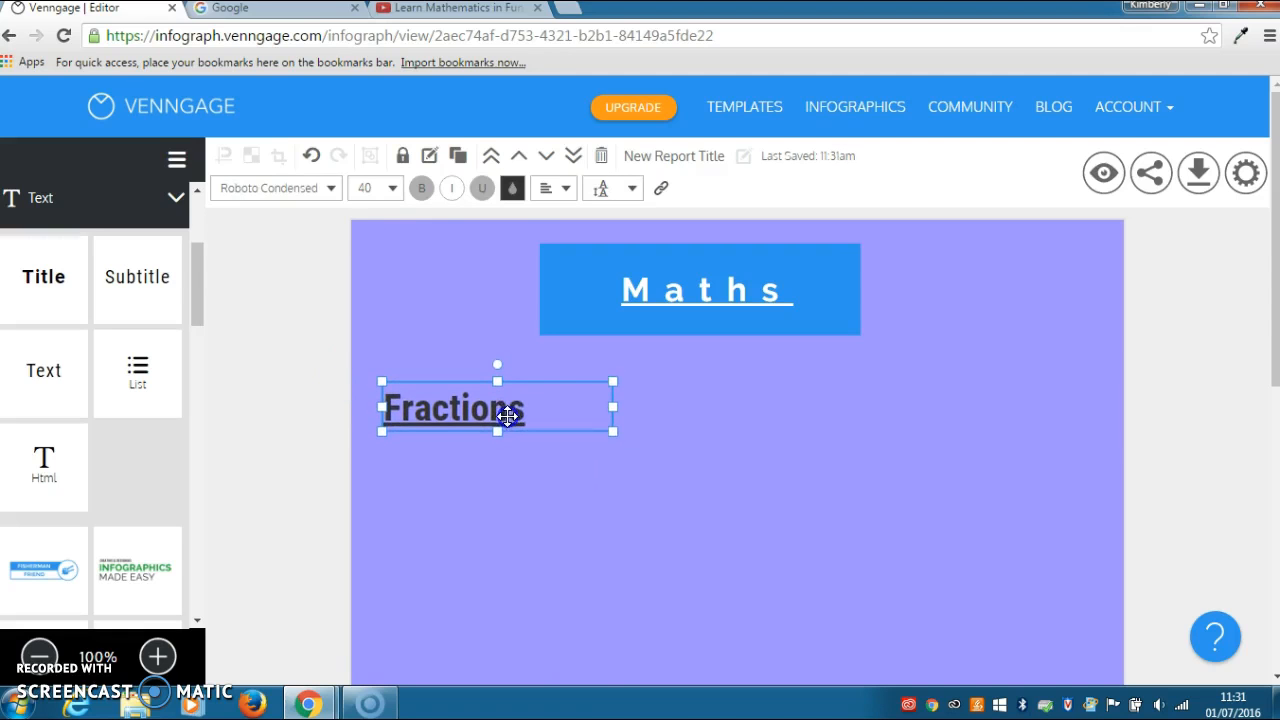
click(538, 495)
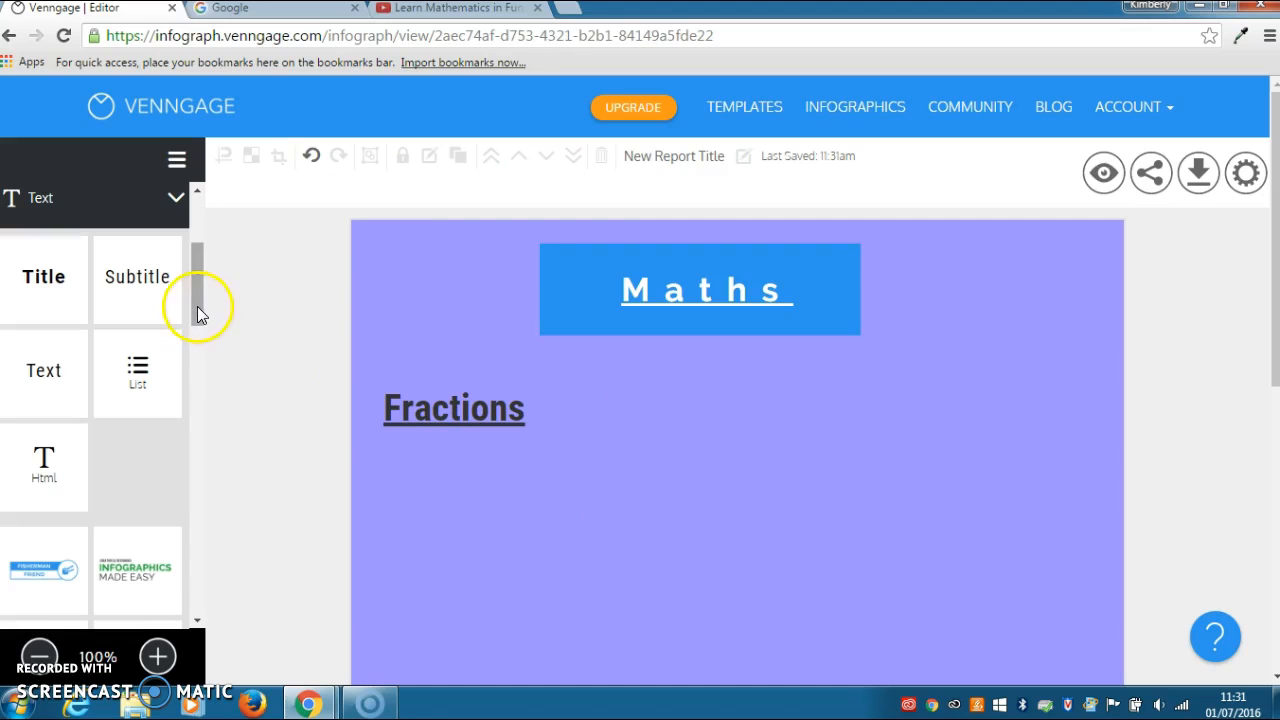
Add the bold left-pointing arrow icon from the Arrows & Directions category to the canvas beside the "Fractions" heading.
drag(198, 310, 205, 277)
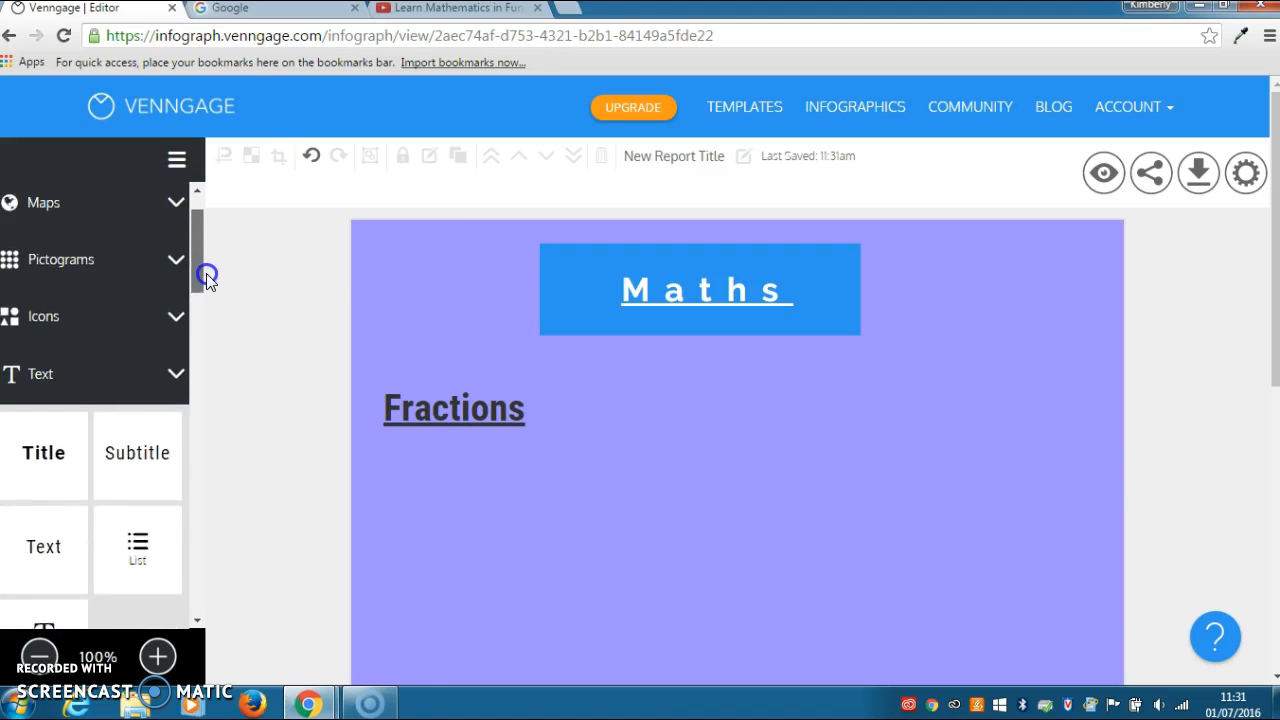
click(177, 358)
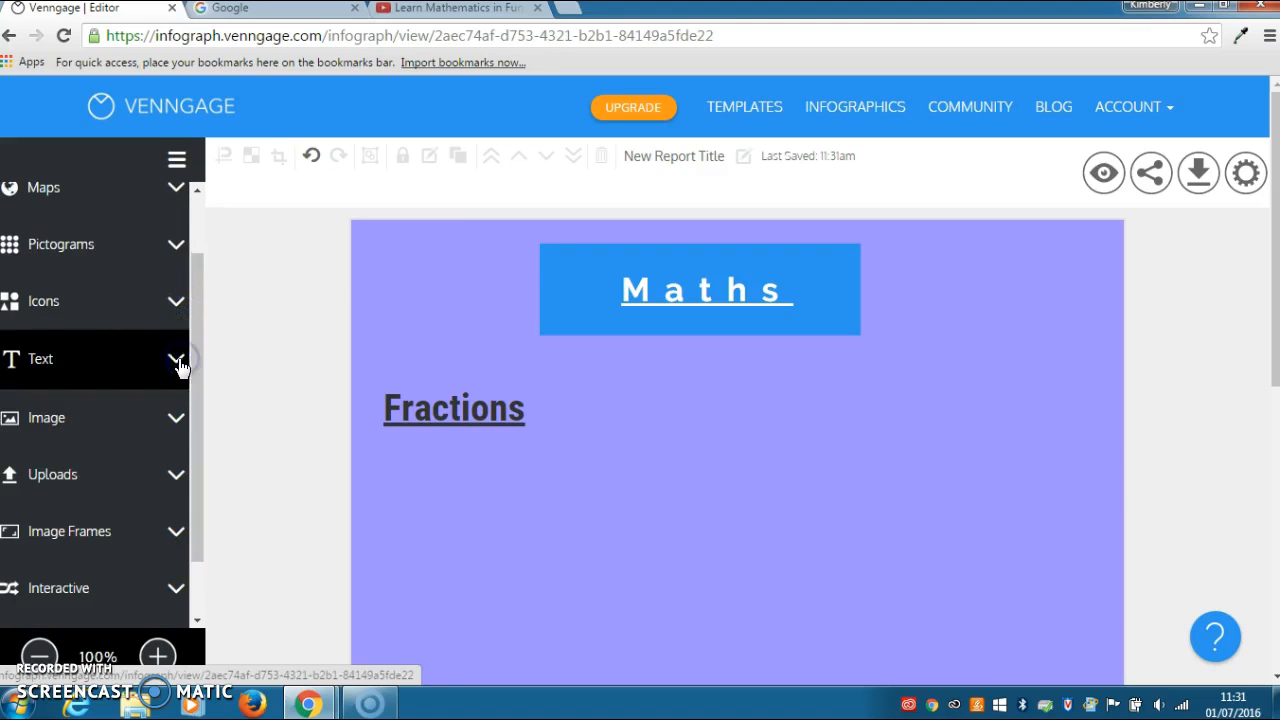
click(173, 305)
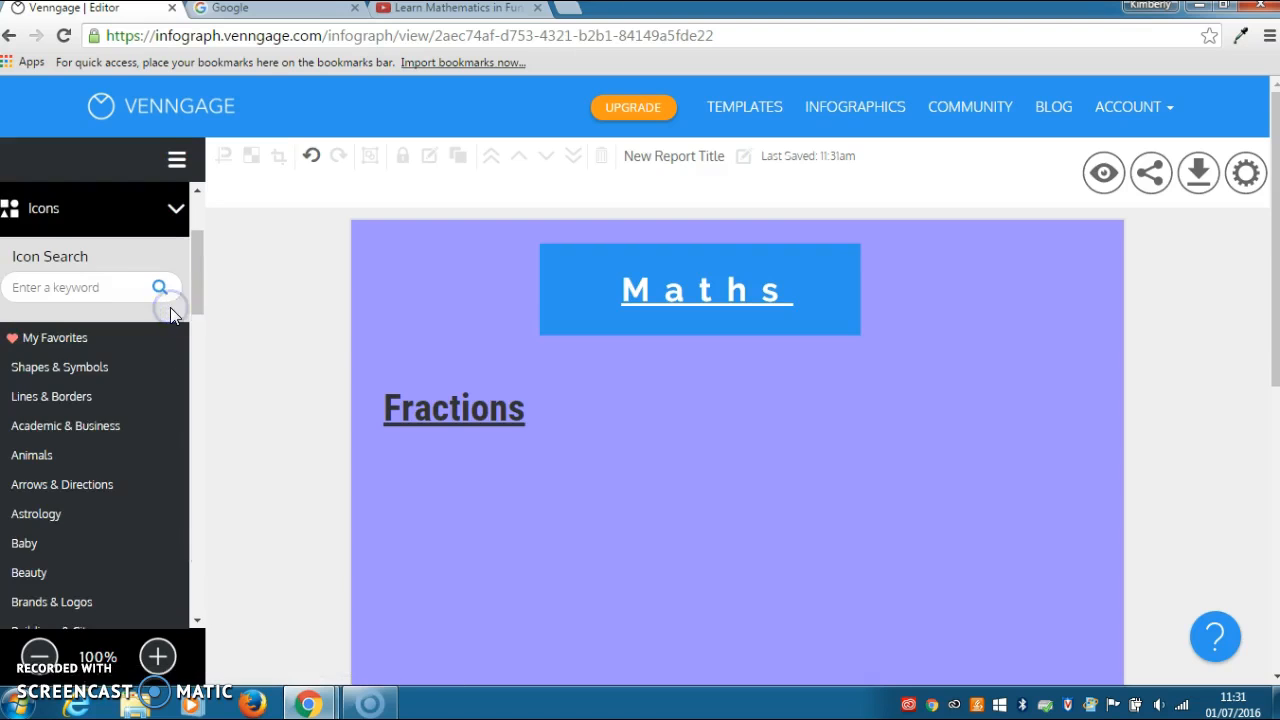
drag(198, 286, 197, 357)
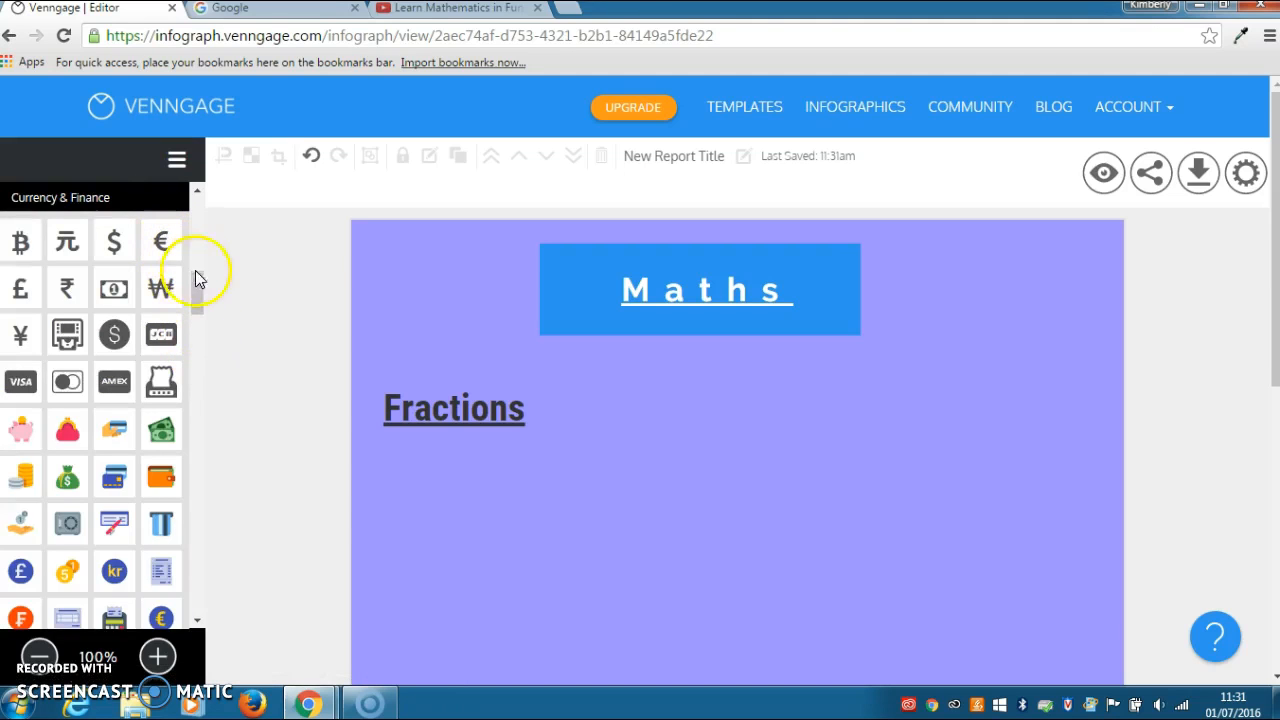
click(110, 198)
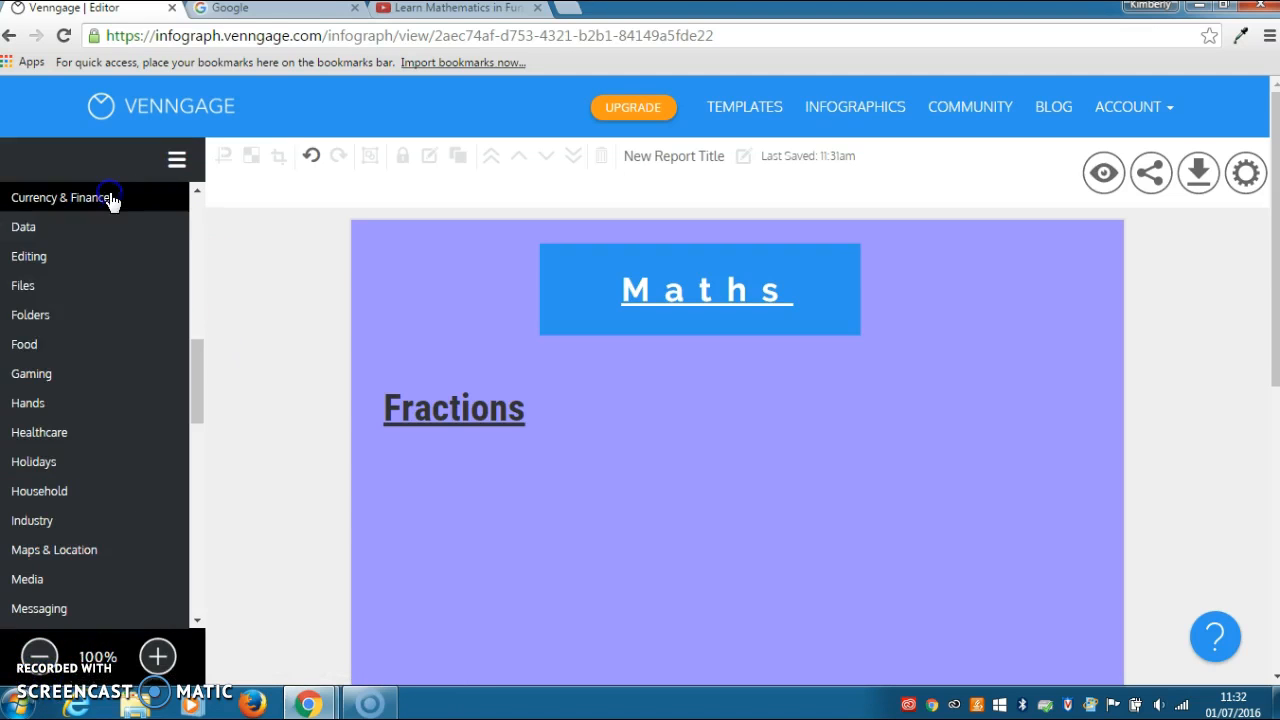
drag(194, 354, 201, 266)
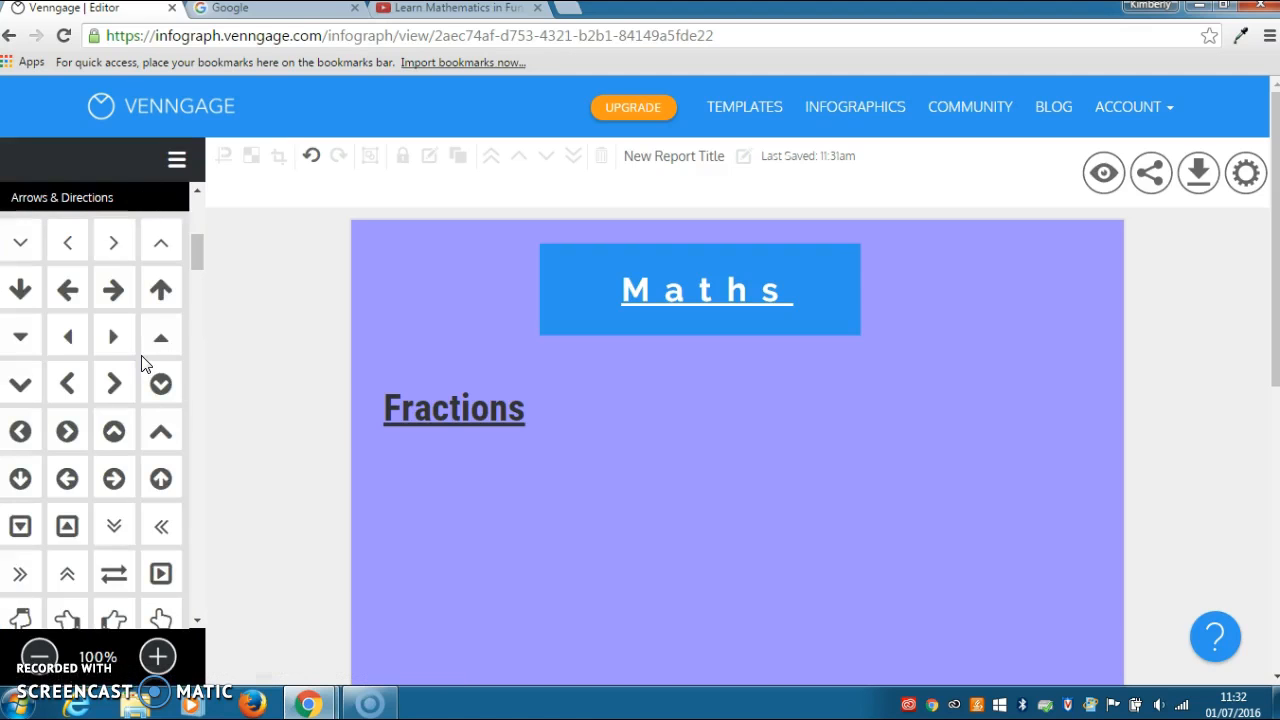
drag(71, 290, 651, 418)
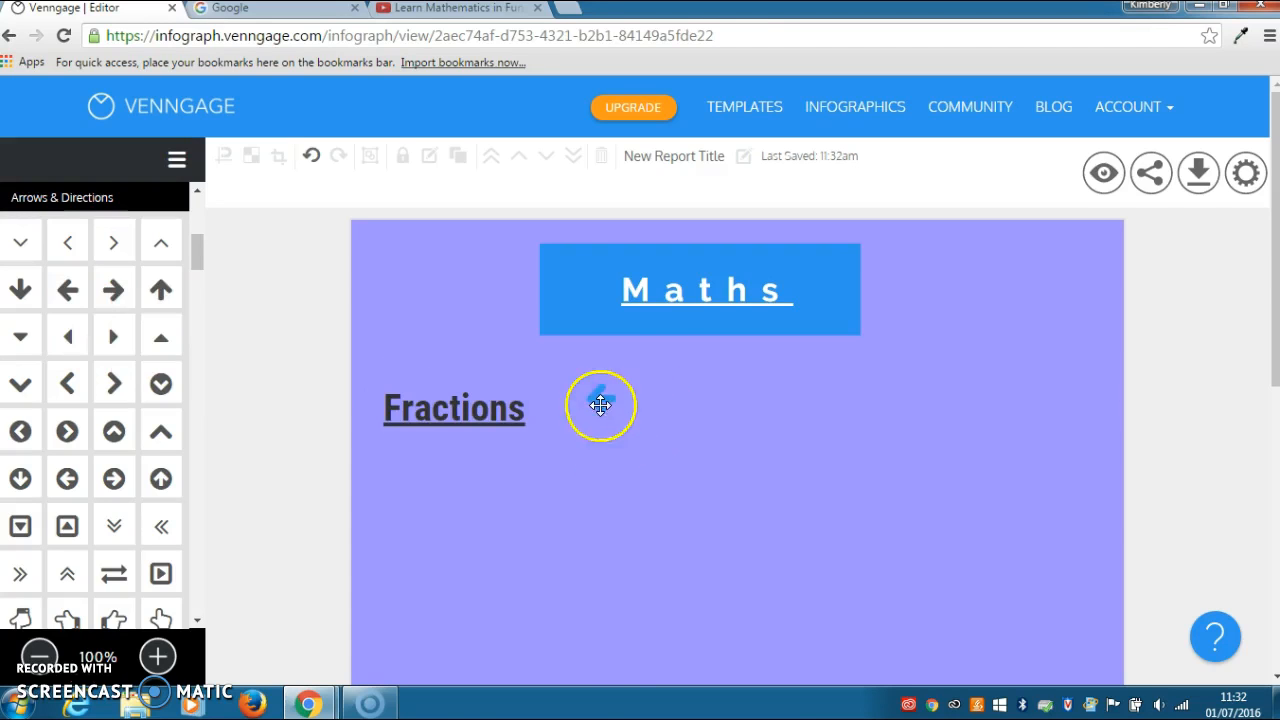
Rotate the arrow icon to point diagonally down and right, place it just above "Fractions", shrink it slightly and deselect it.
drag(595, 365, 556, 445)
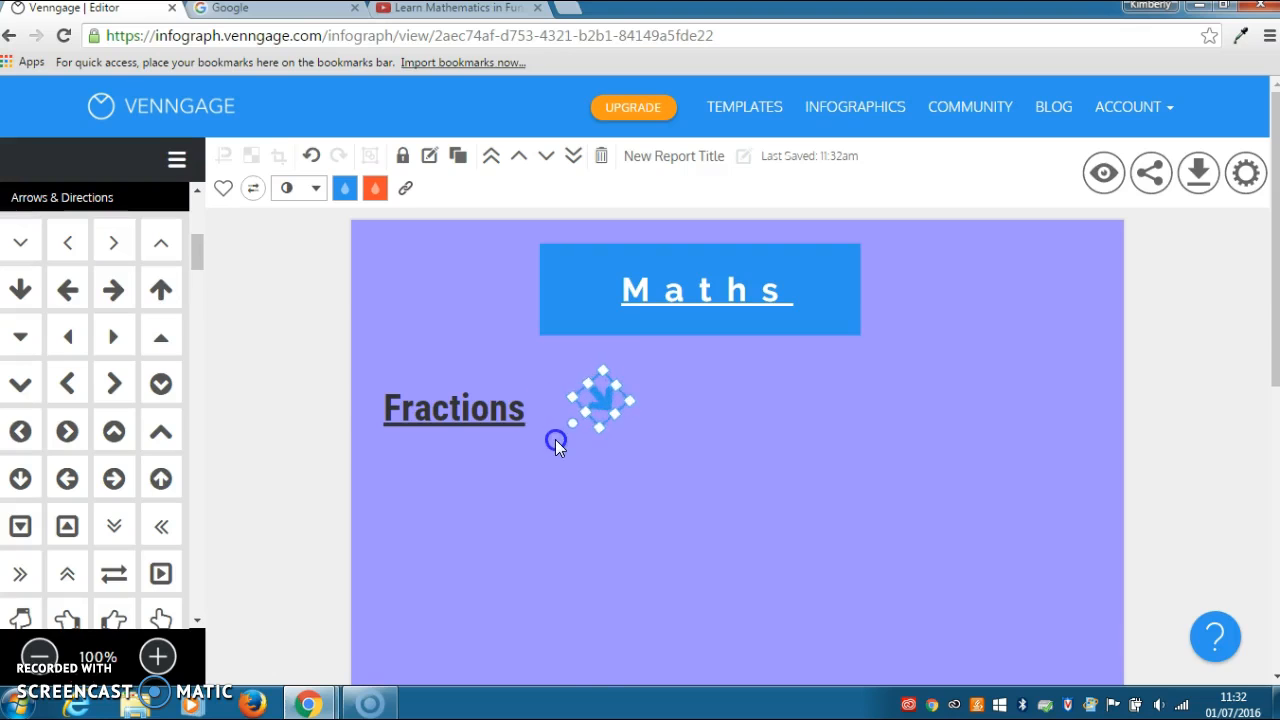
drag(604, 400, 424, 337)
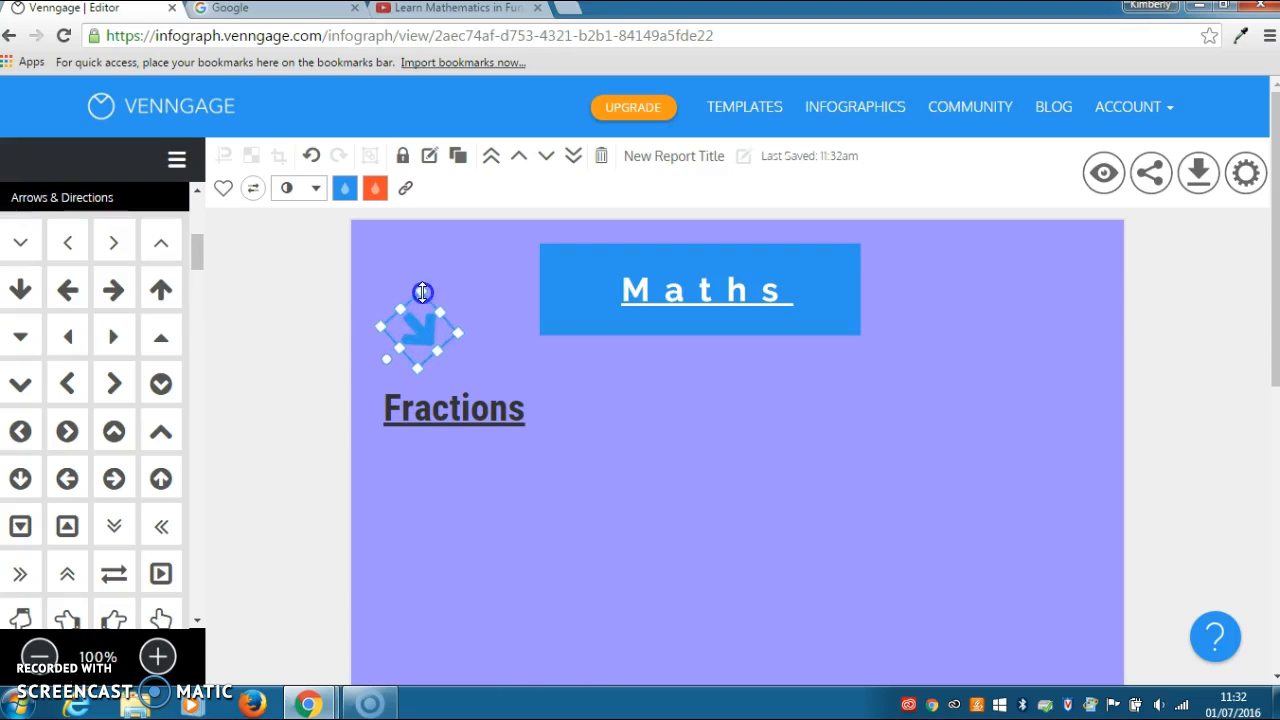
drag(424, 272, 421, 300)
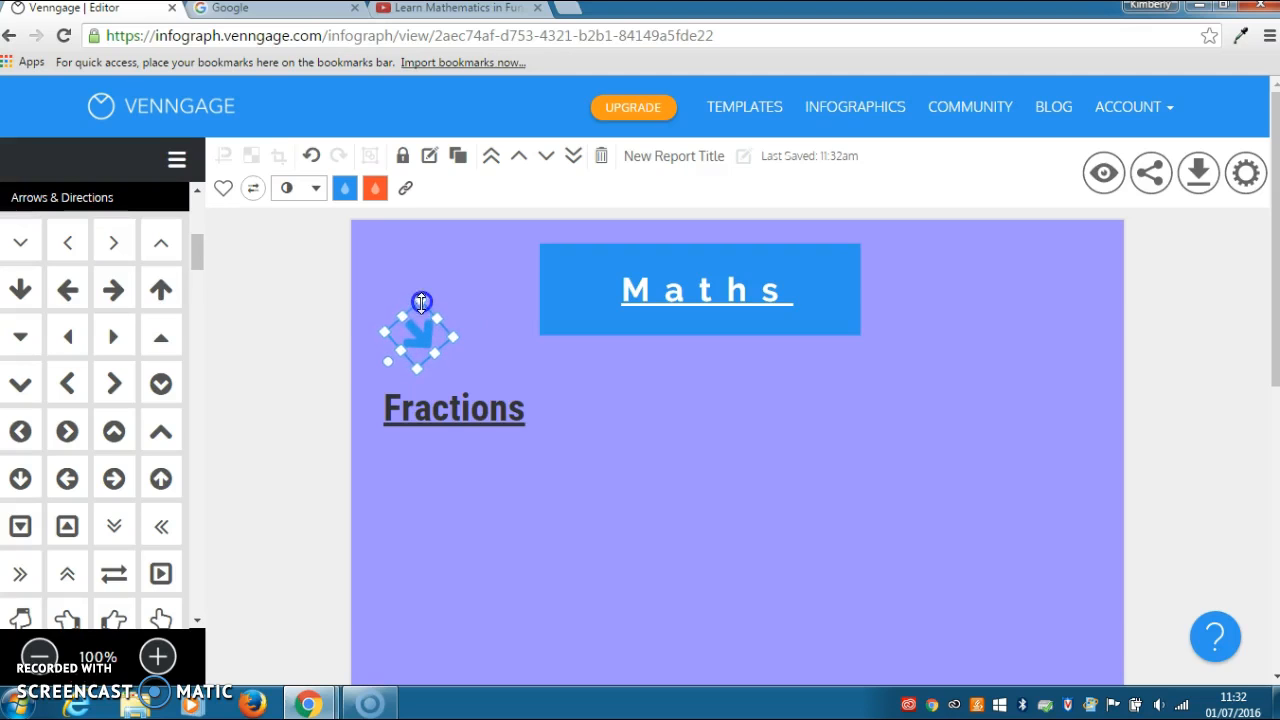
click(476, 338)
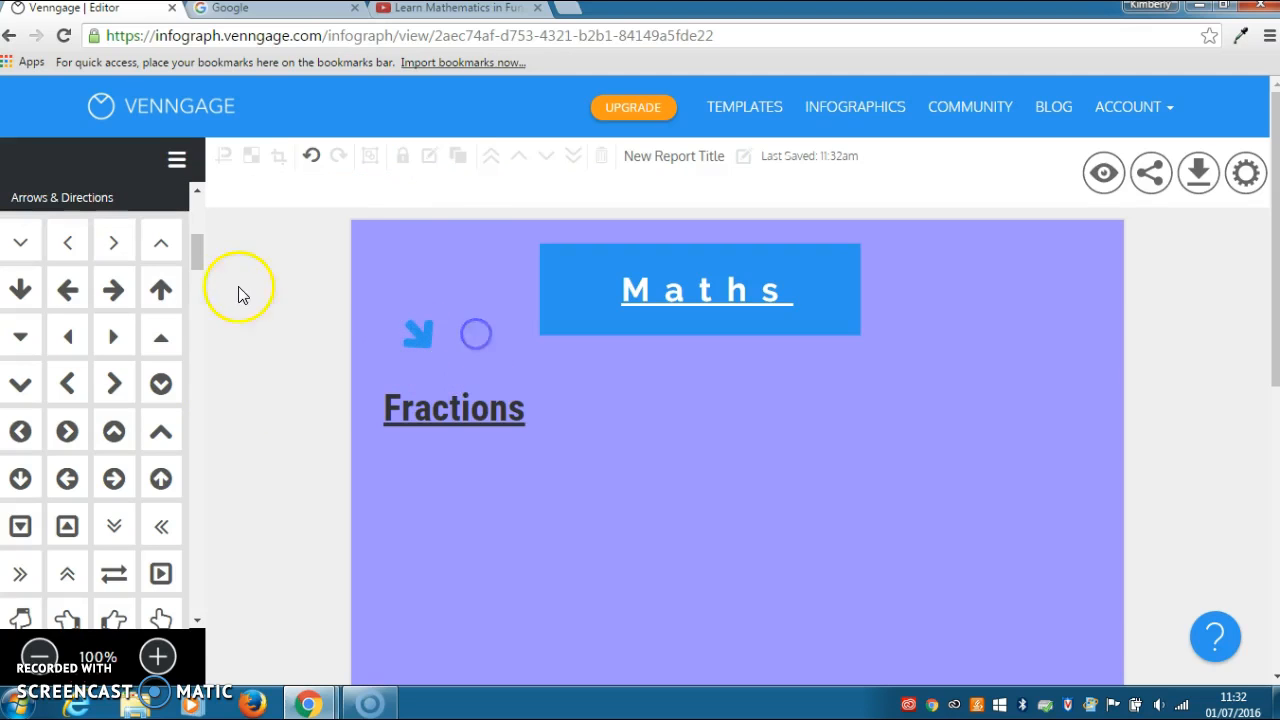
Add a pictogram using the table grid symbol from the Data category to the right of the "Fractions" heading.
drag(196, 256, 199, 225)
click(160, 313)
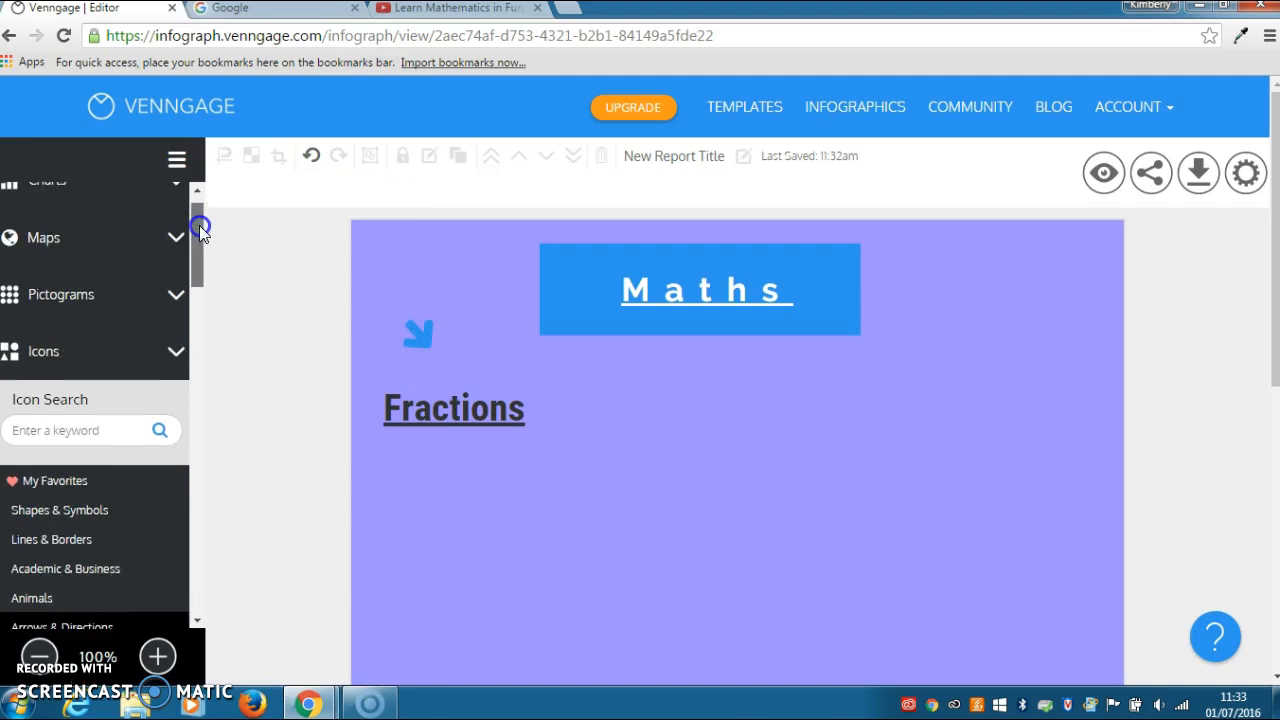
click(175, 340)
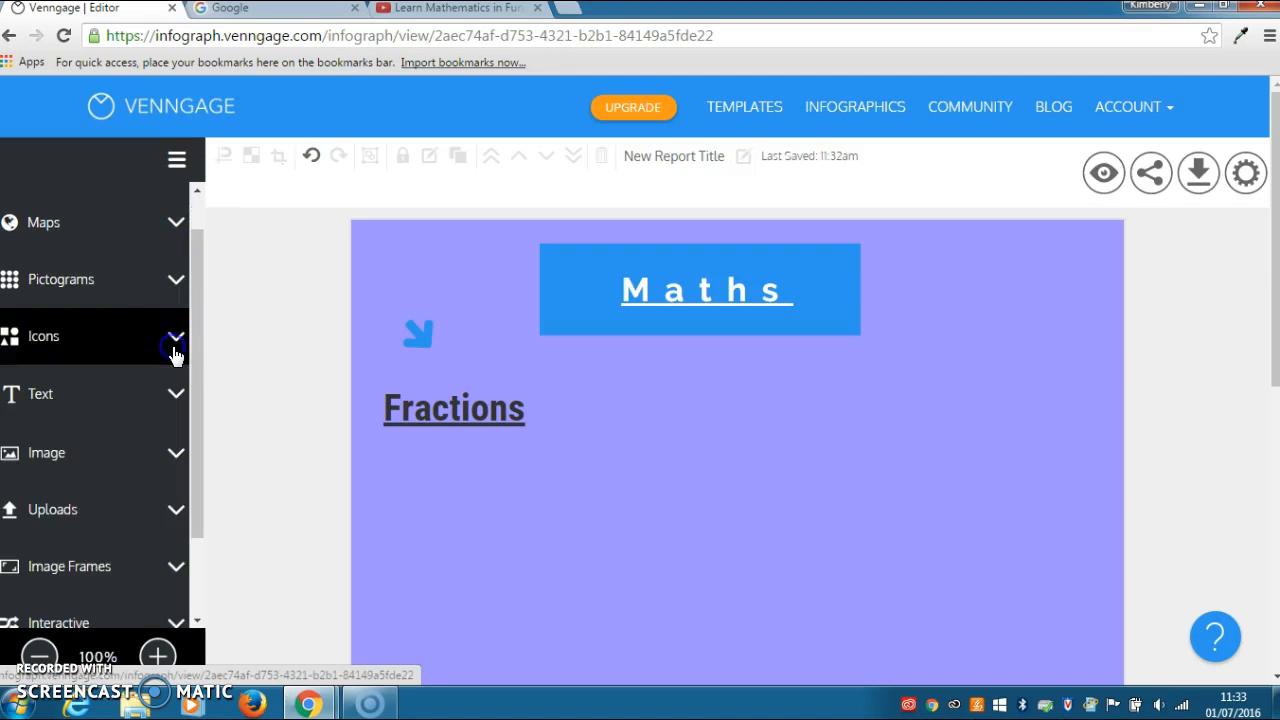
click(177, 286)
drag(195, 272, 195, 361)
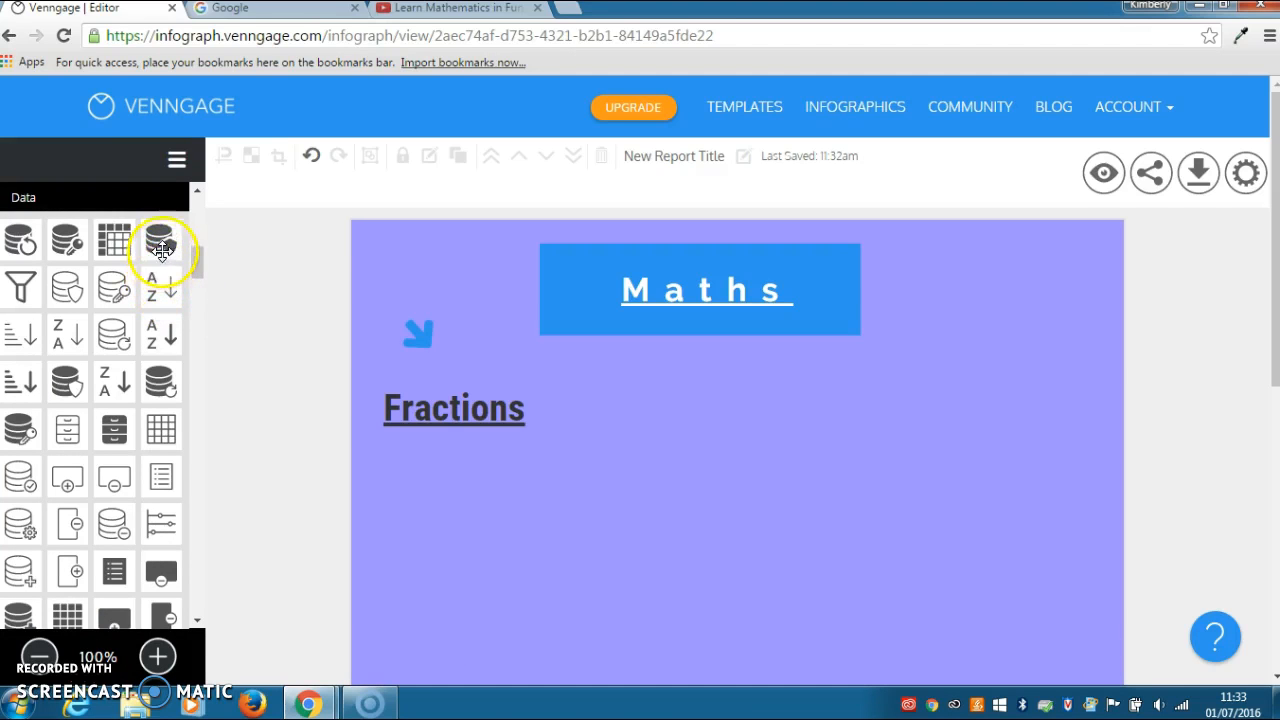
drag(113, 240, 924, 491)
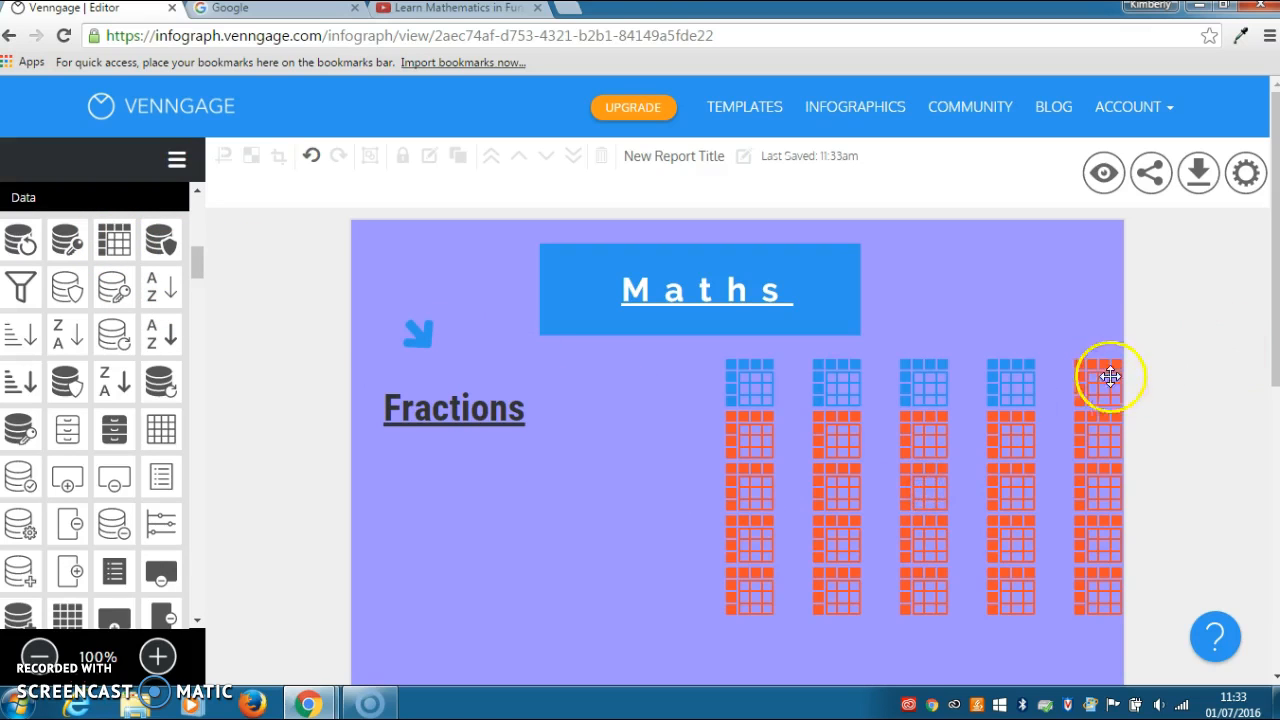
Move the table grid pictogram further down the canvas and delete it.
drag(1268, 340, 1270, 458)
drag(1071, 374, 1000, 608)
drag(1272, 483, 1272, 504)
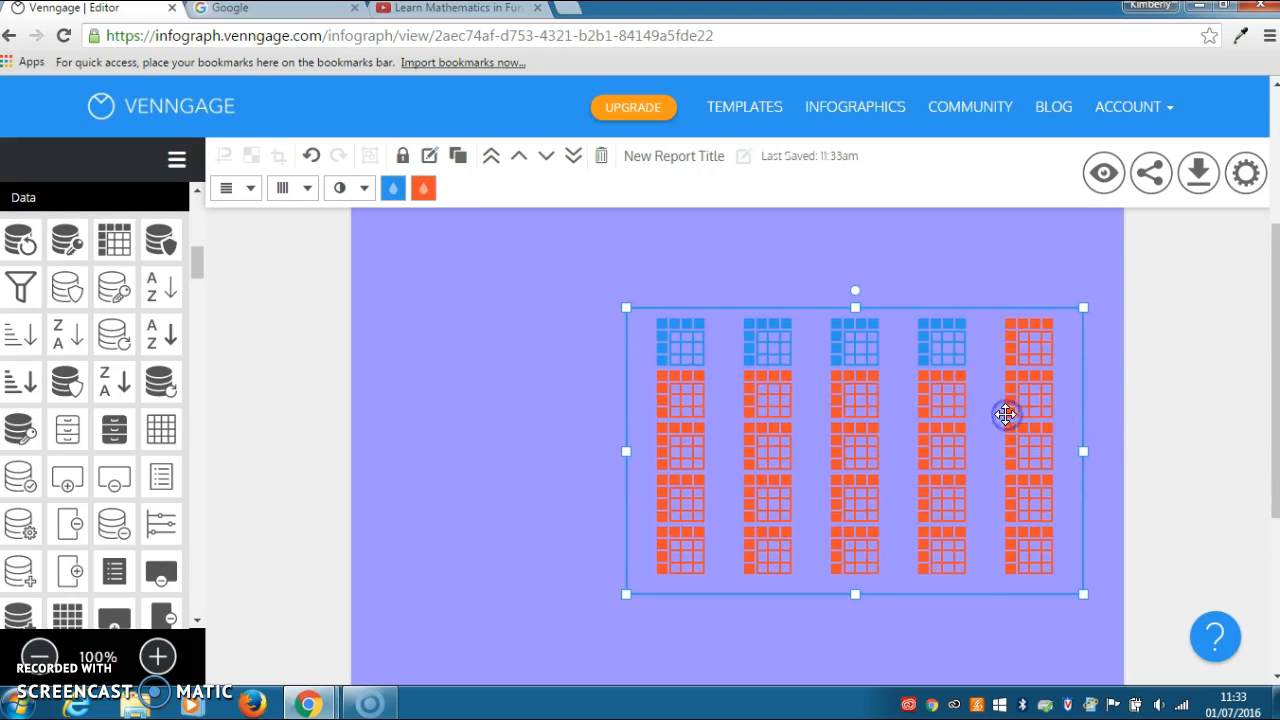
key(Delete)
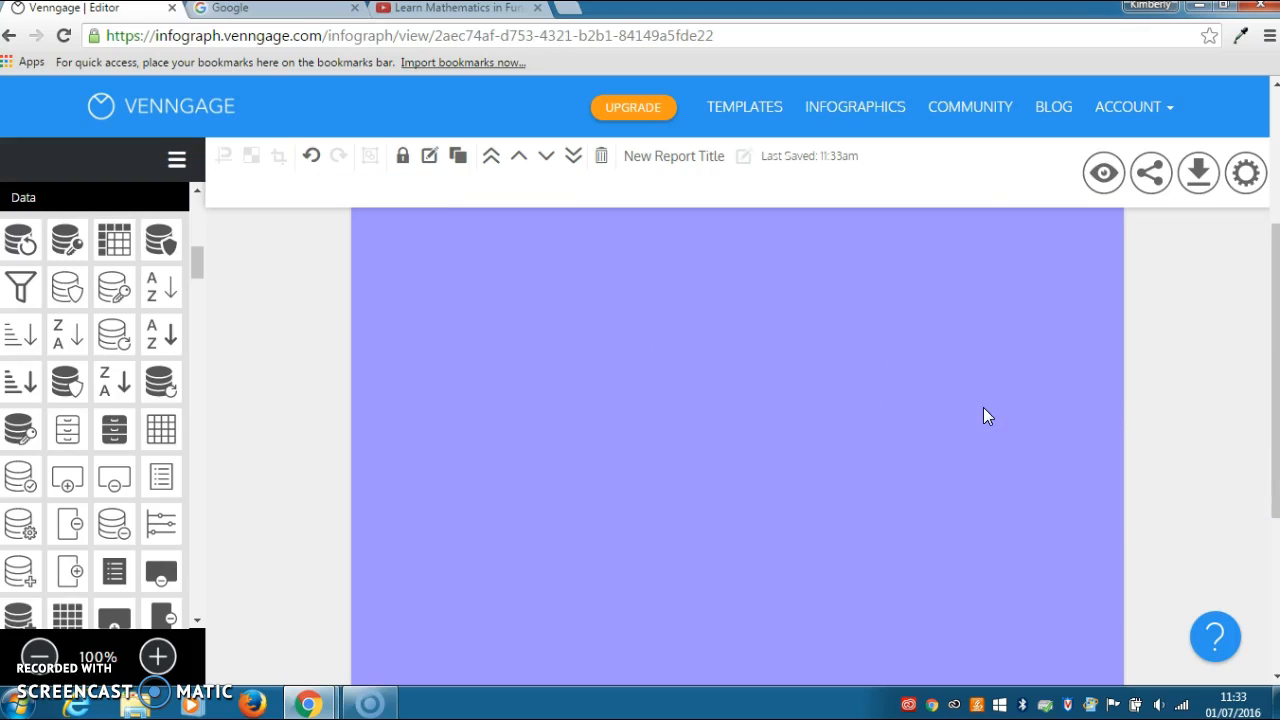
Add a pie chart from the chart elements to the empty area of the canvas.
click(120, 195)
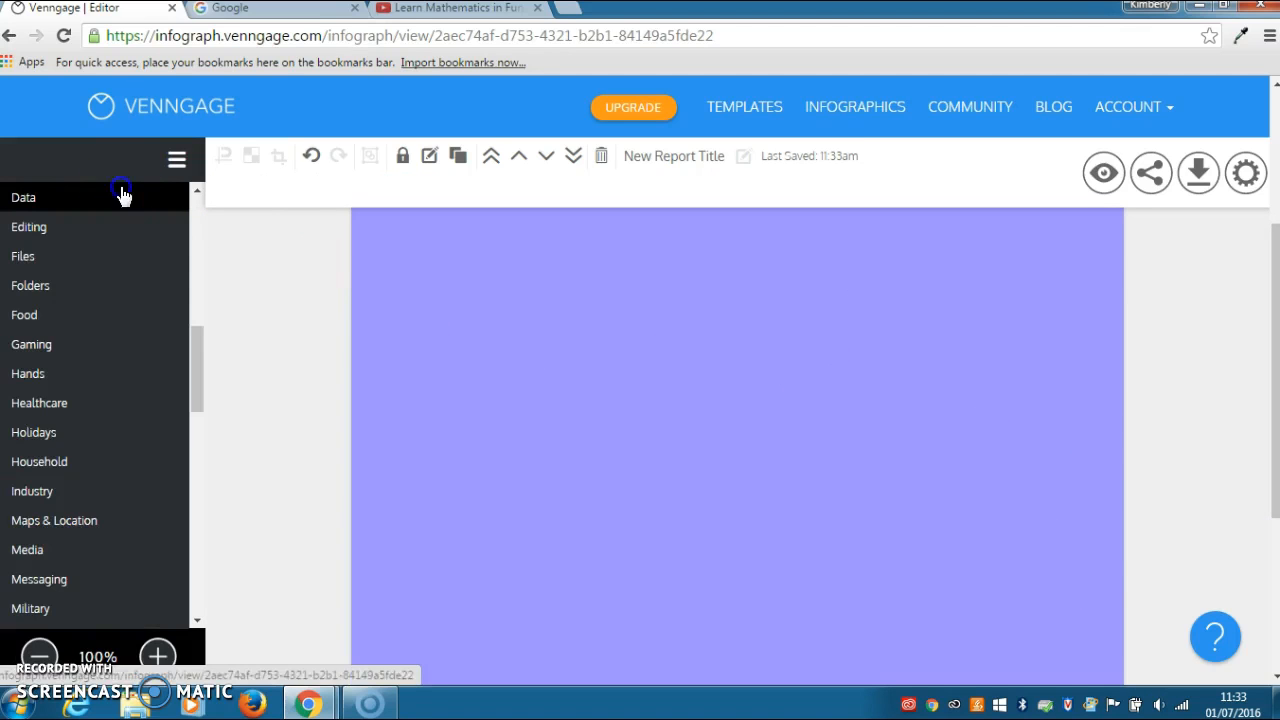
drag(199, 352, 200, 234)
click(176, 287)
drag(196, 283, 194, 240)
click(166, 278)
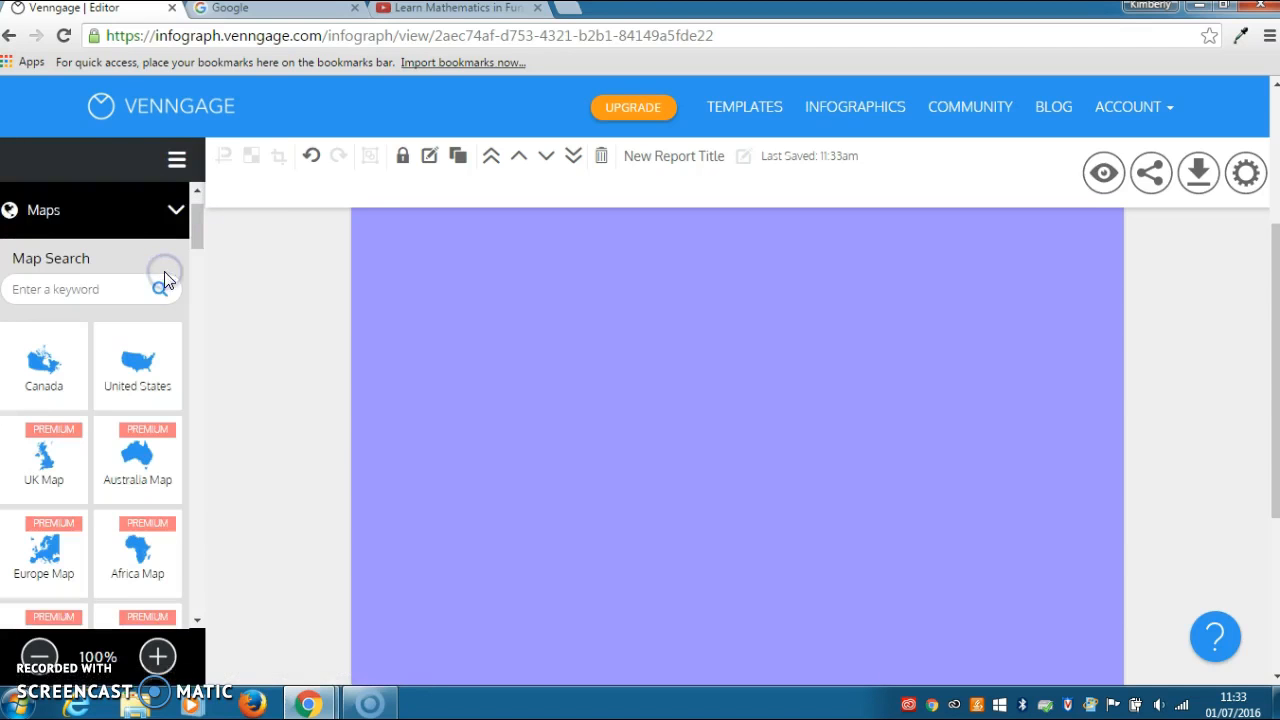
click(173, 213)
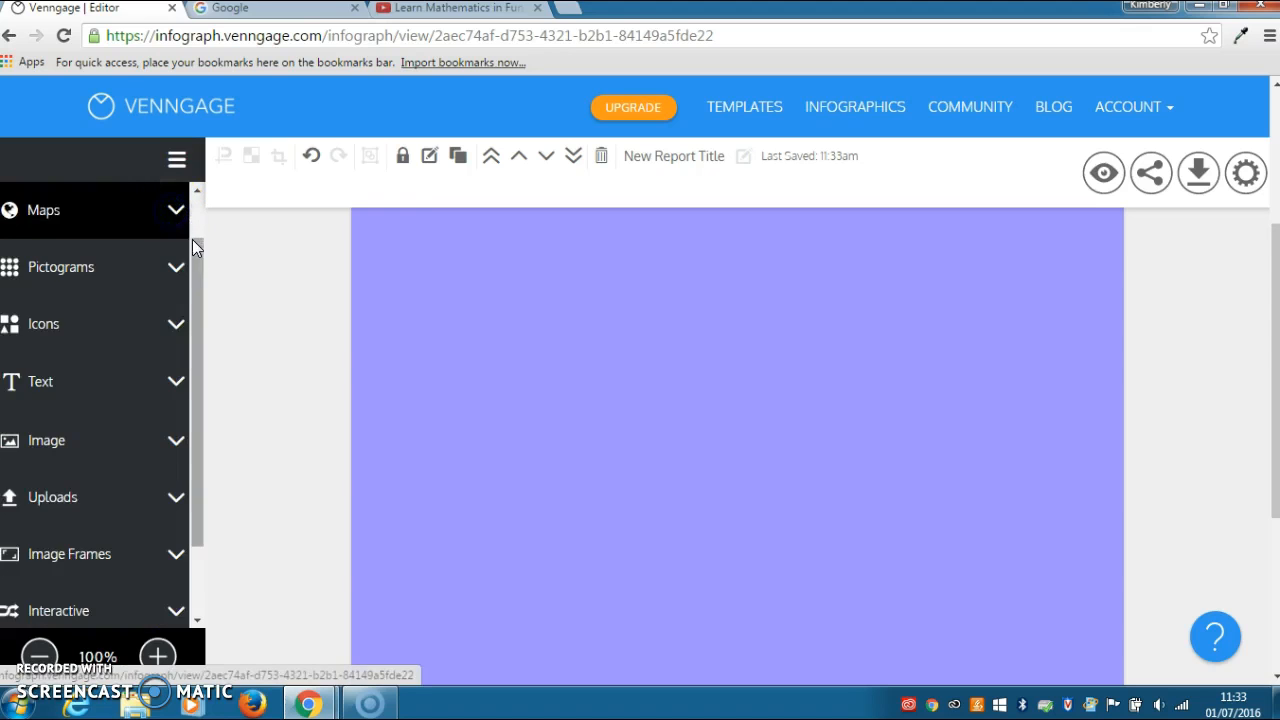
drag(192, 252, 191, 202)
click(172, 213)
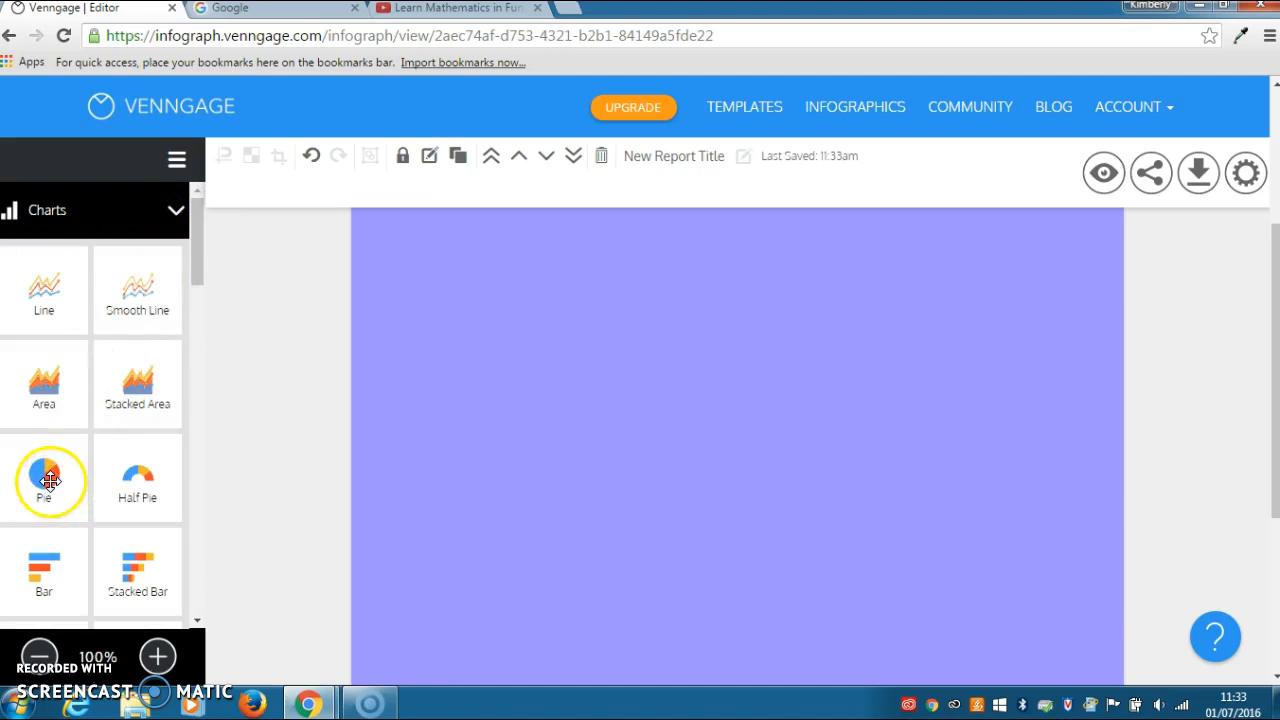
drag(142, 484, 651, 371)
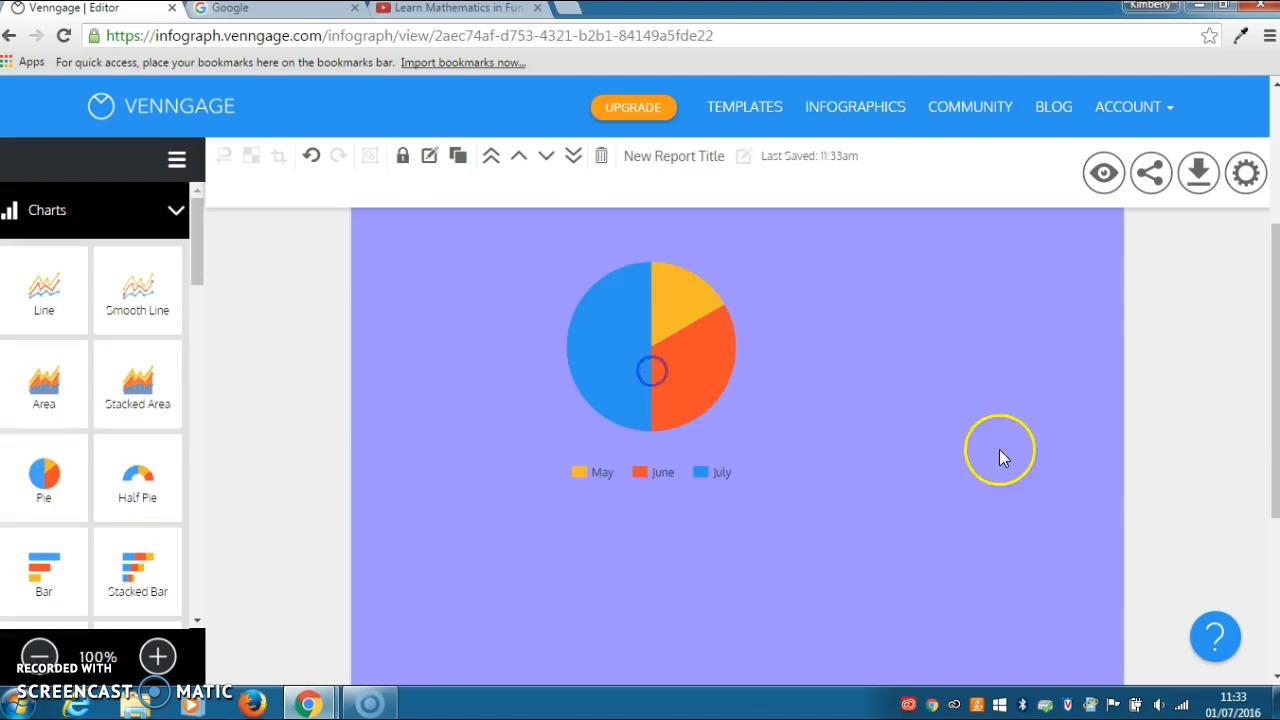
Resize the pie chart, position it directly below the "Fractions" heading and deselect it.
drag(1262, 430, 1265, 325)
drag(654, 543, 675, 503)
drag(897, 381, 711, 372)
drag(569, 484, 522, 494)
click(758, 494)
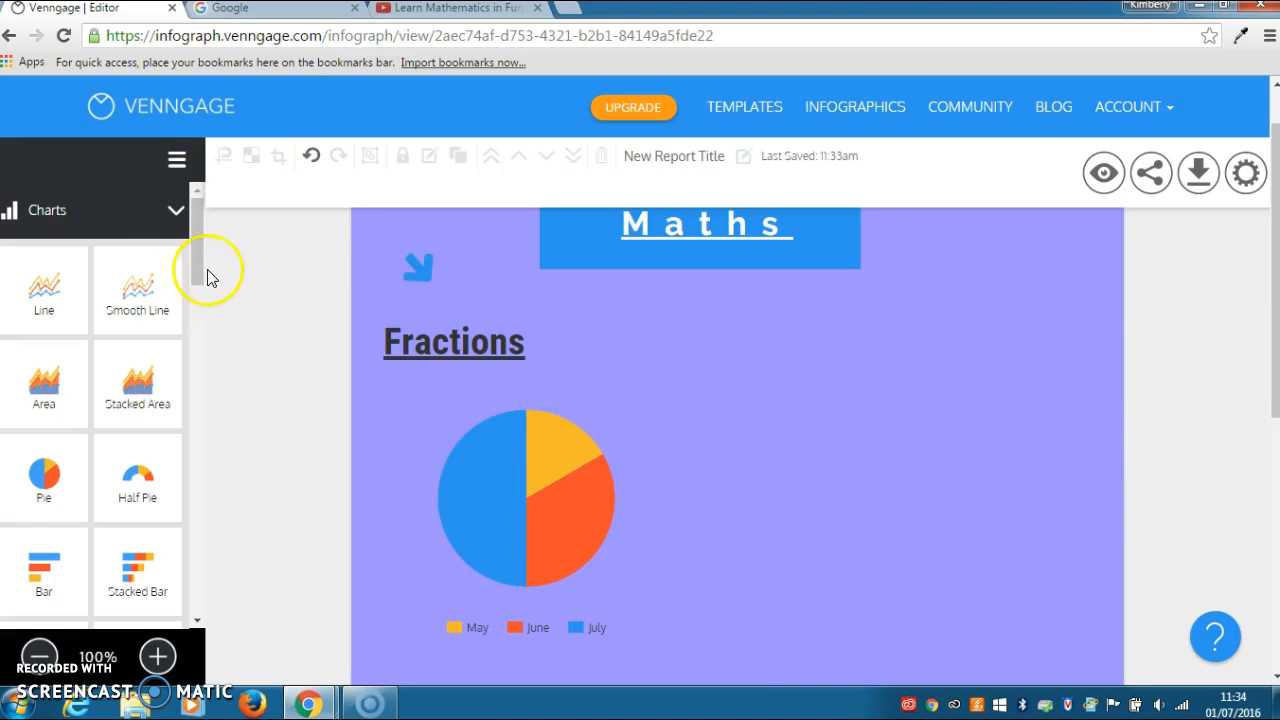
Upload the image fraction-chart-1-100_286994 from the Pictures library to the infographic's uploads.
click(150, 215)
drag(195, 250, 198, 350)
click(174, 360)
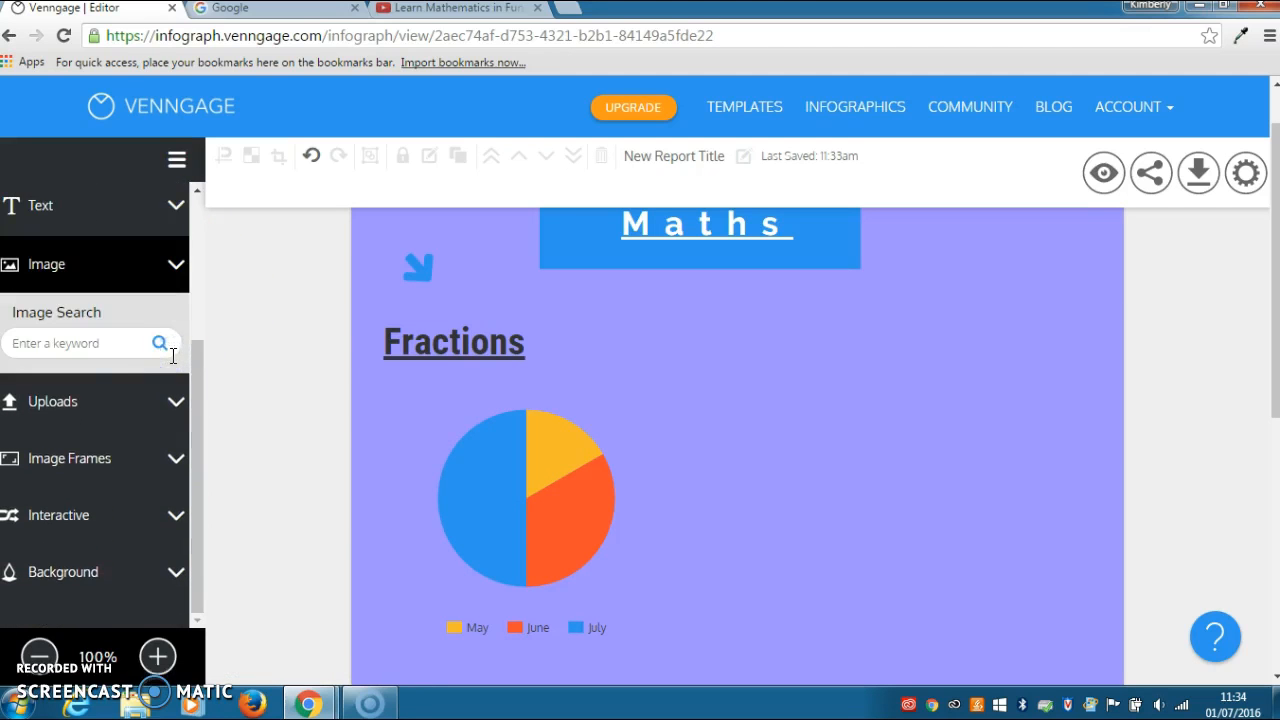
click(139, 403)
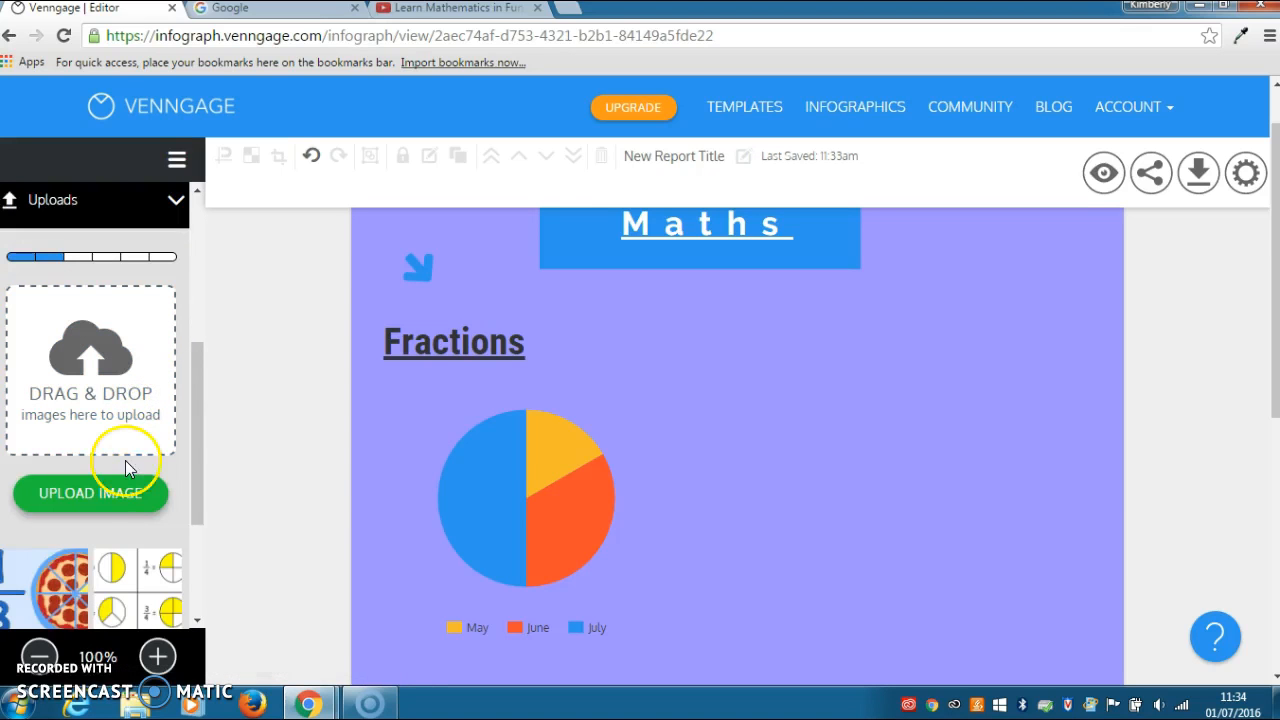
click(130, 495)
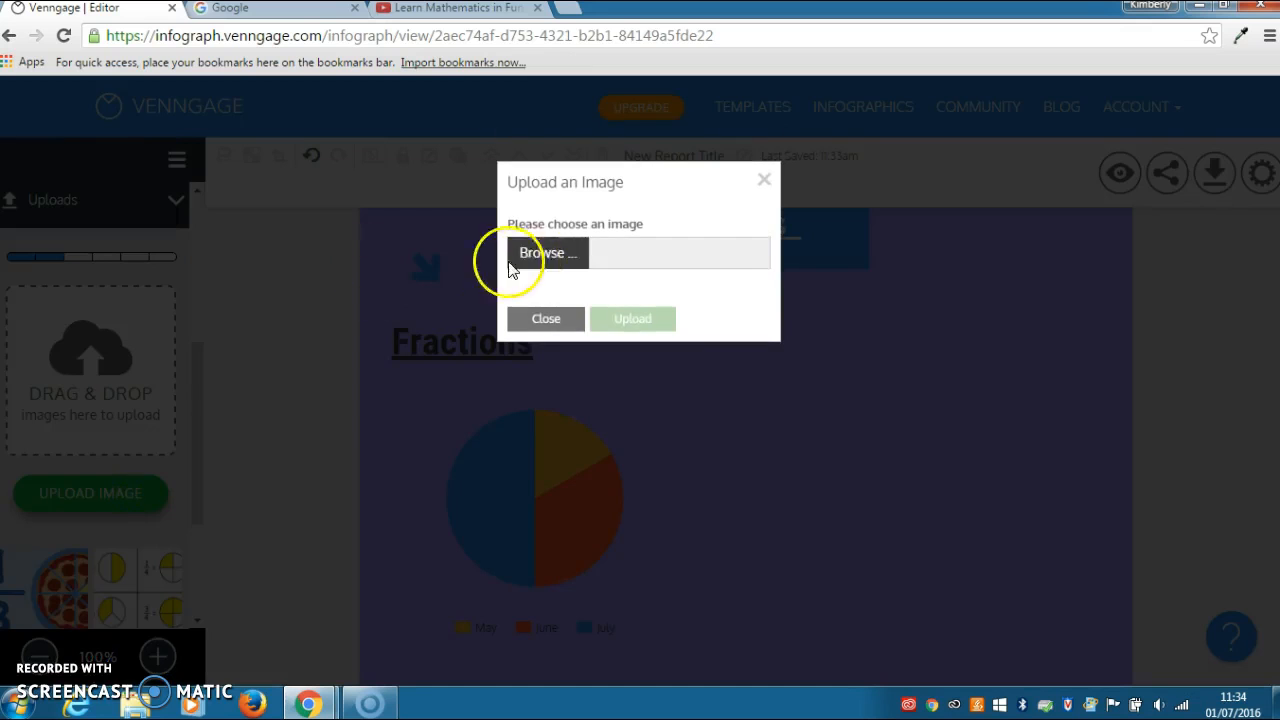
click(545, 262)
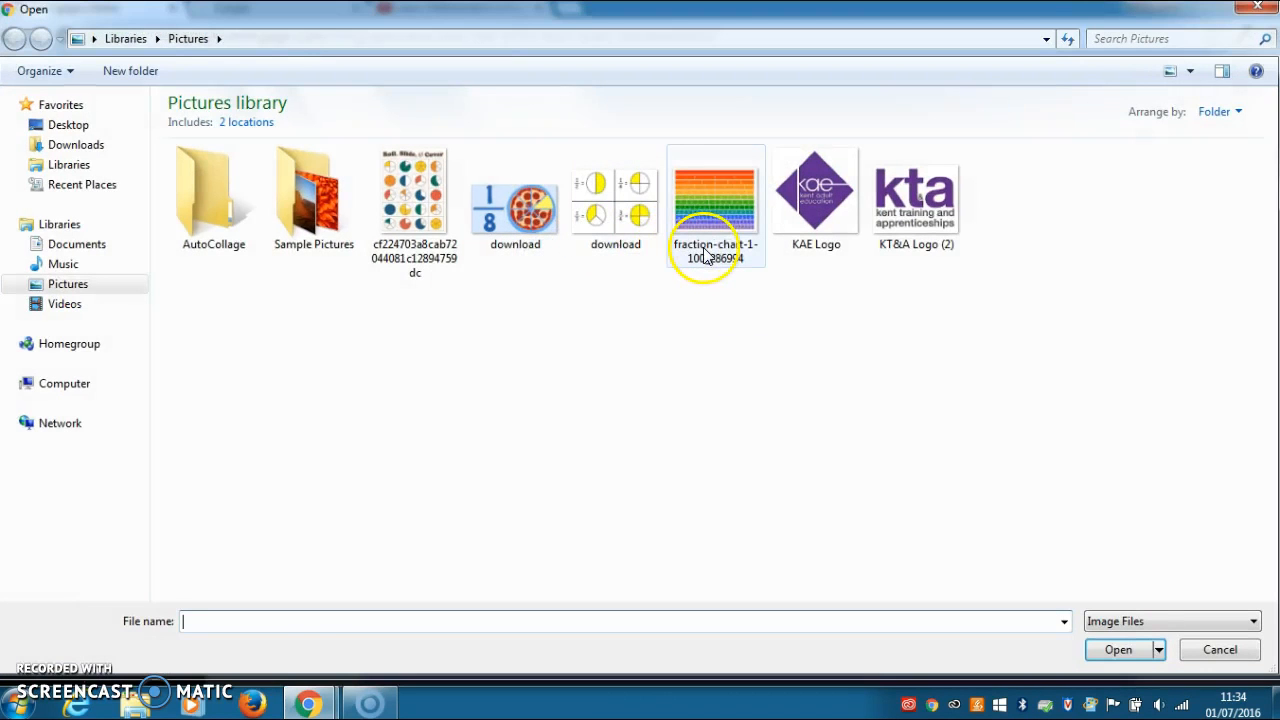
double_click(717, 250)
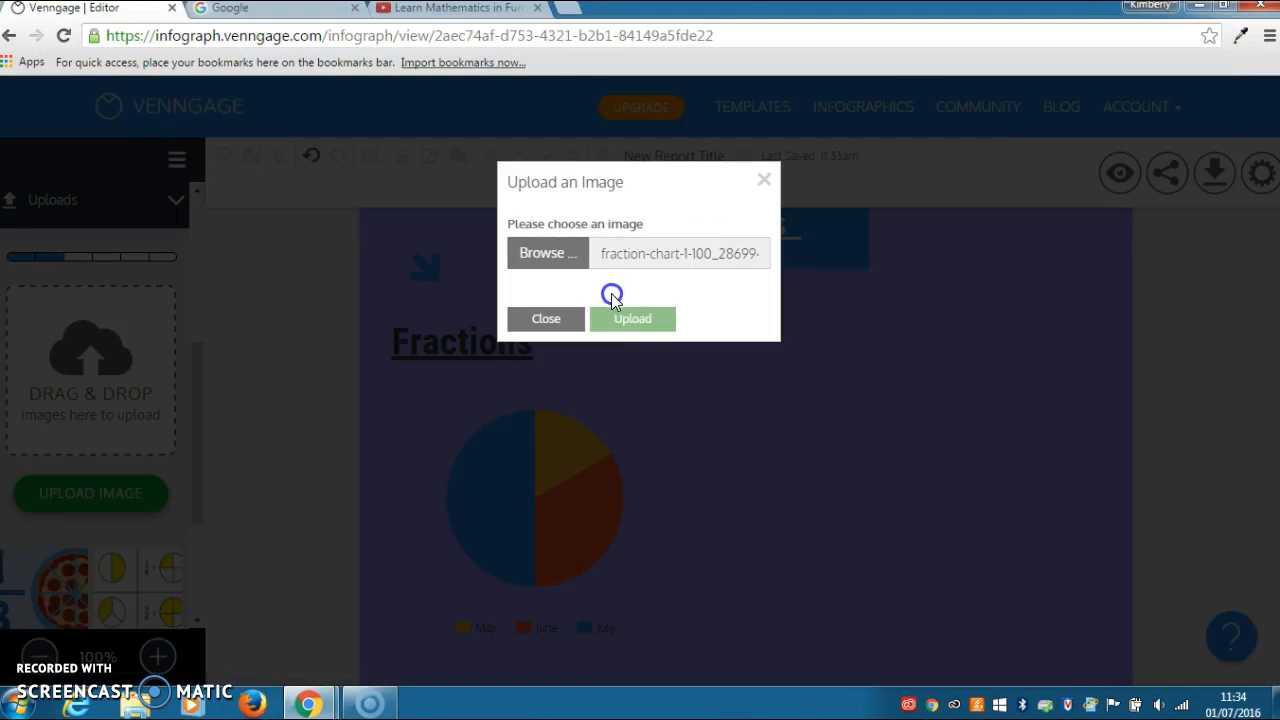
click(630, 320)
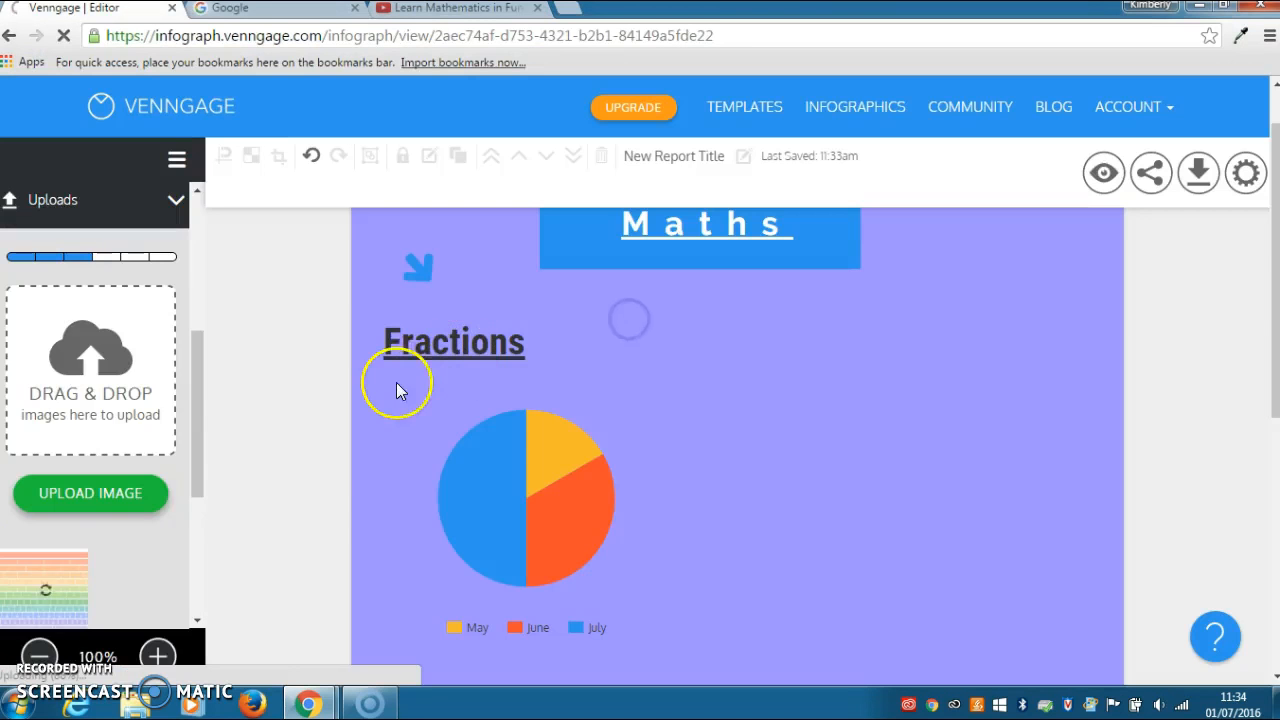
Place the uploaded rainbow fraction chart image on the canvas and shrink it.
drag(194, 454, 196, 533)
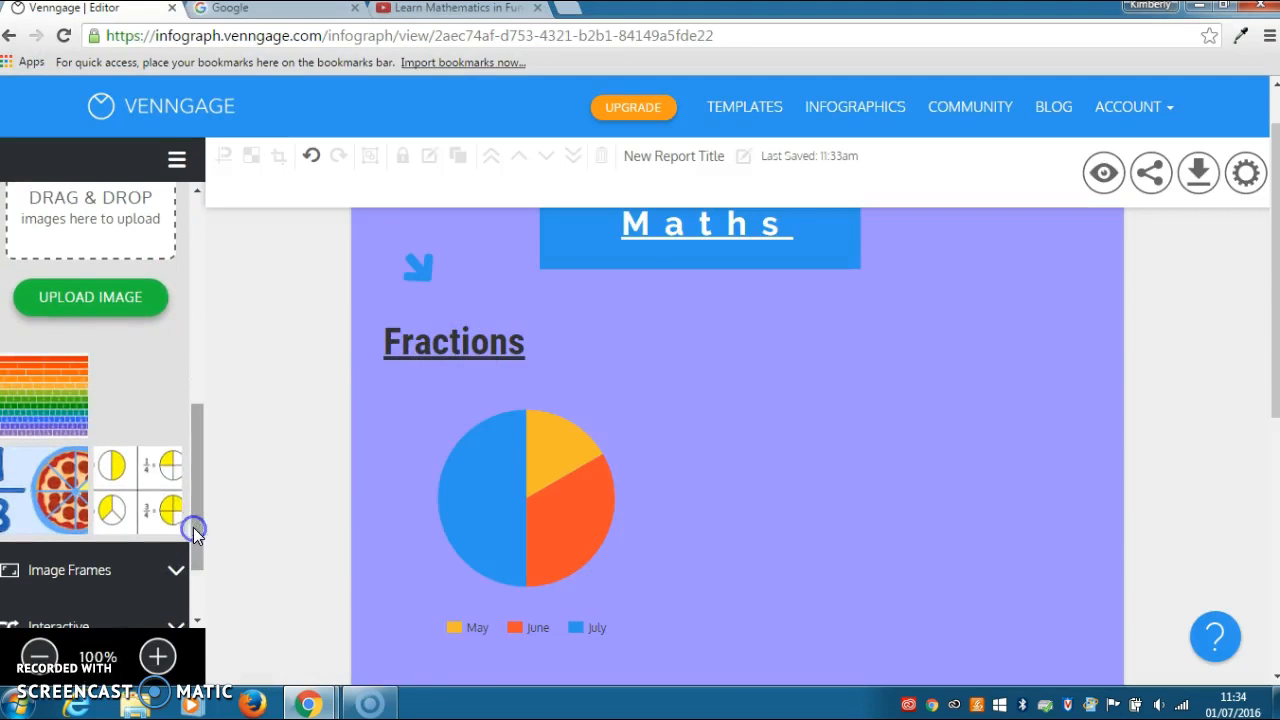
drag(51, 386, 800, 536)
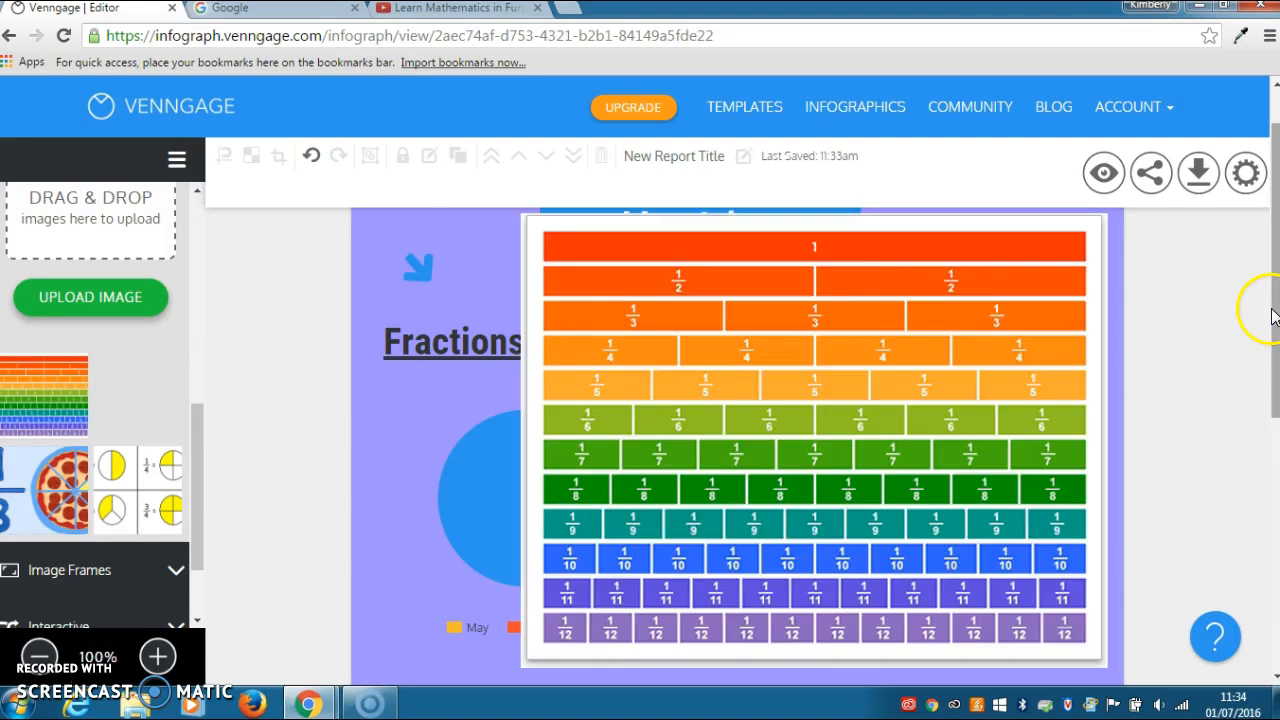
drag(1274, 308, 1272, 370)
click(857, 382)
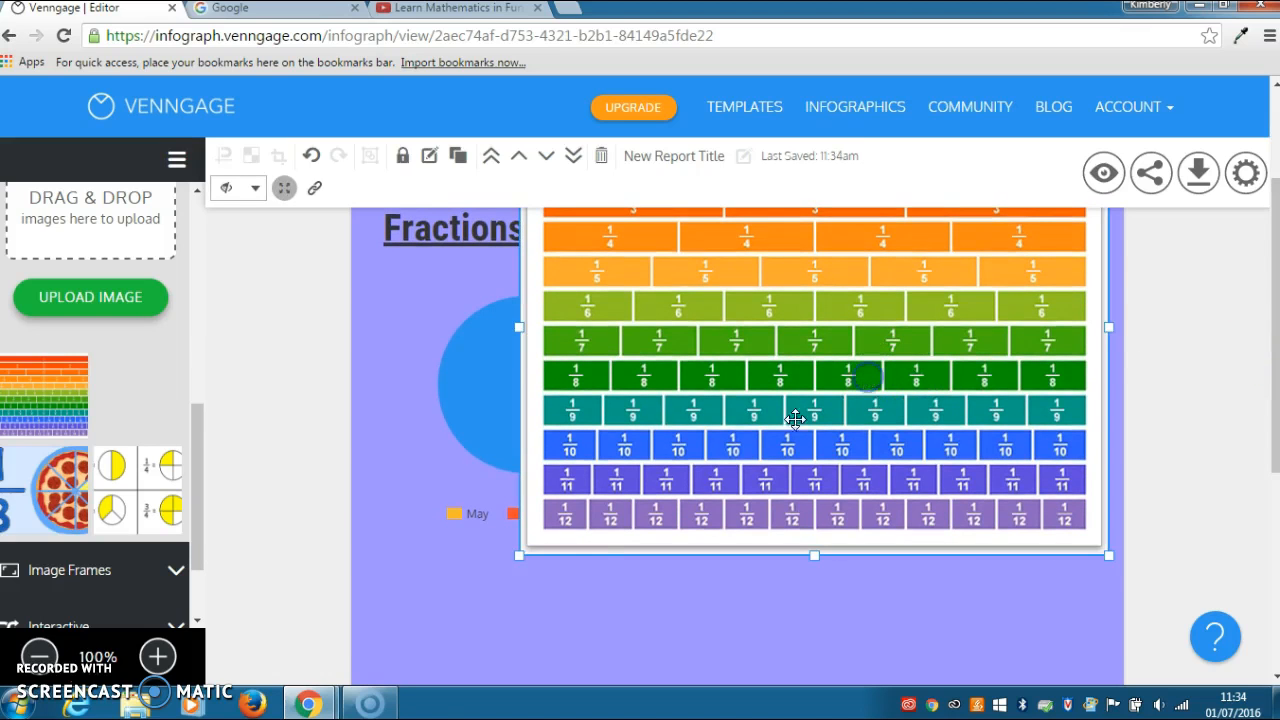
drag(520, 556, 738, 330)
Move the fraction chart image well below the pie chart, near the bottom of the canvas.
drag(919, 288, 822, 505)
drag(1276, 390, 1267, 508)
drag(838, 250, 708, 580)
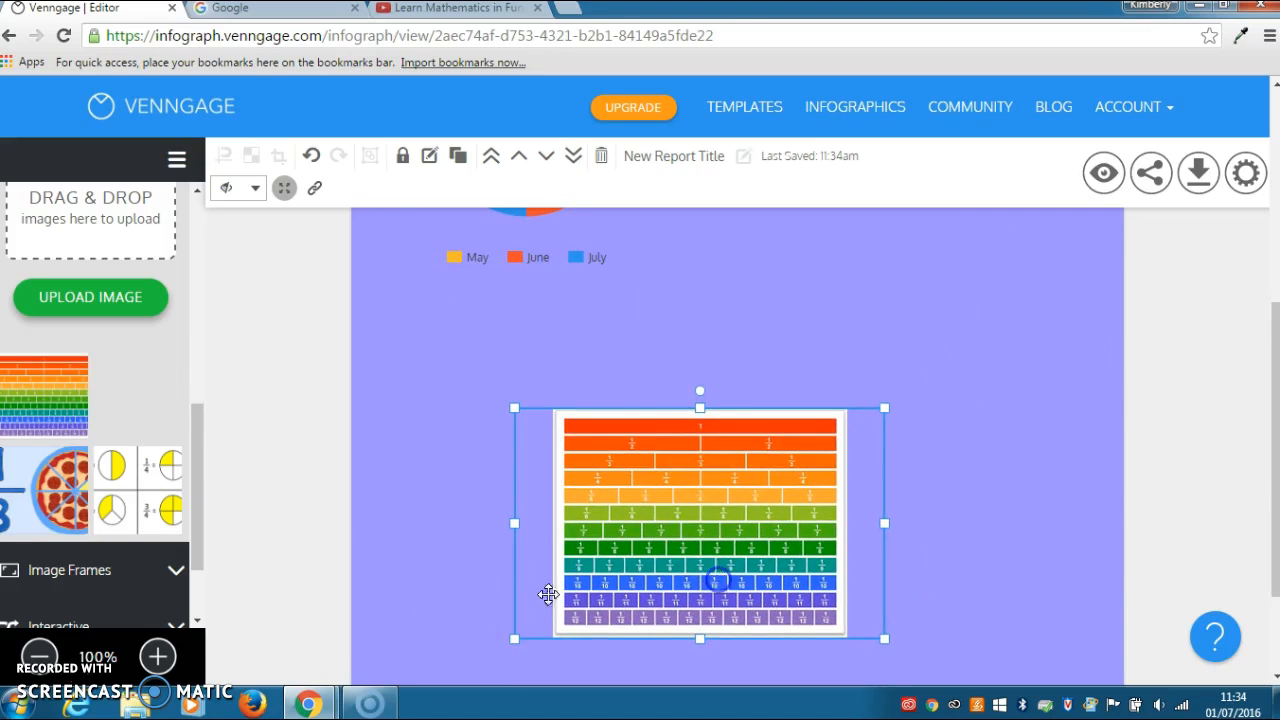
drag(769, 441, 733, 501)
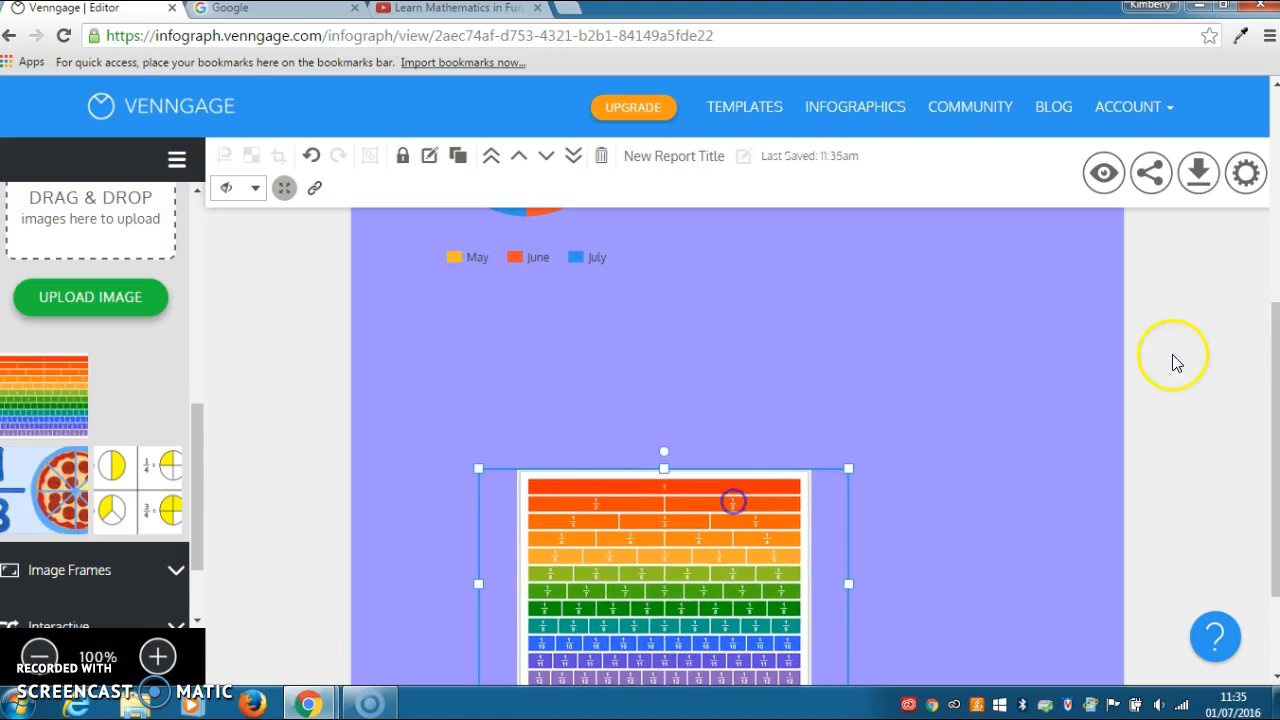
drag(1271, 373, 1270, 455)
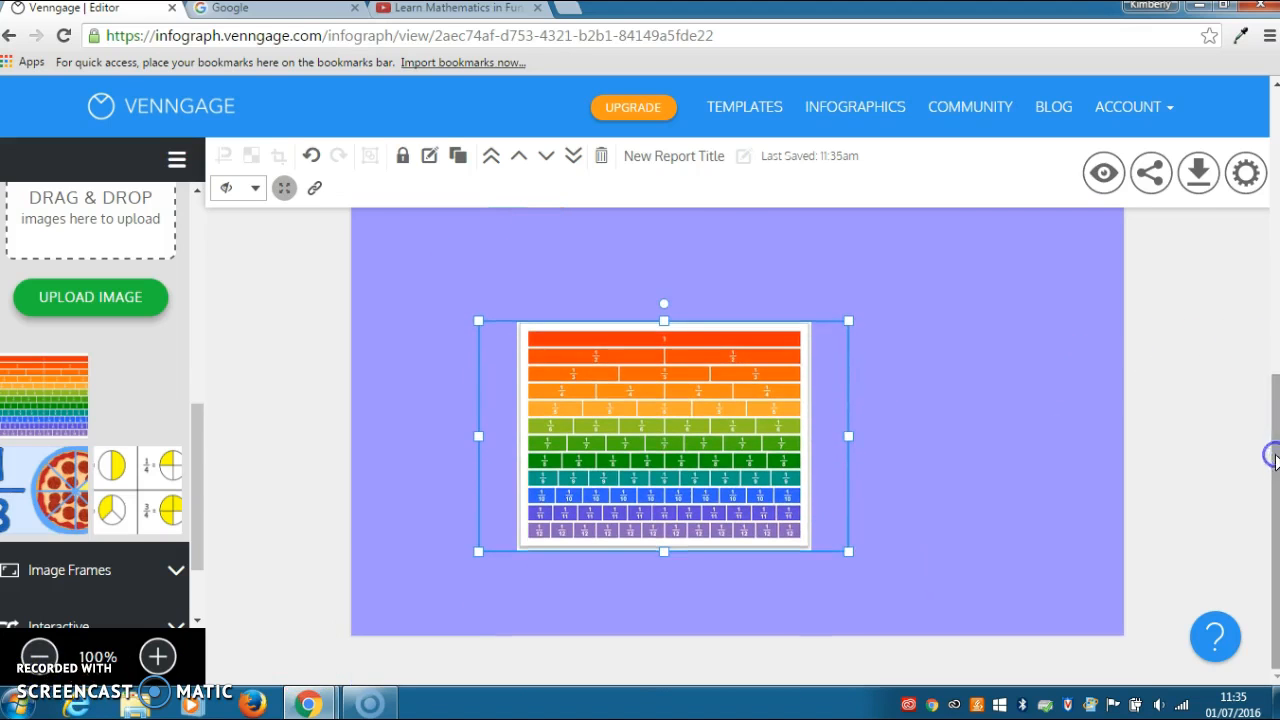
Enlarge the rainbow fraction chart image so its frame spans nearly the full canvas width along the bottom edge, and deselect it.
drag(851, 317, 1046, 197)
drag(686, 363, 560, 442)
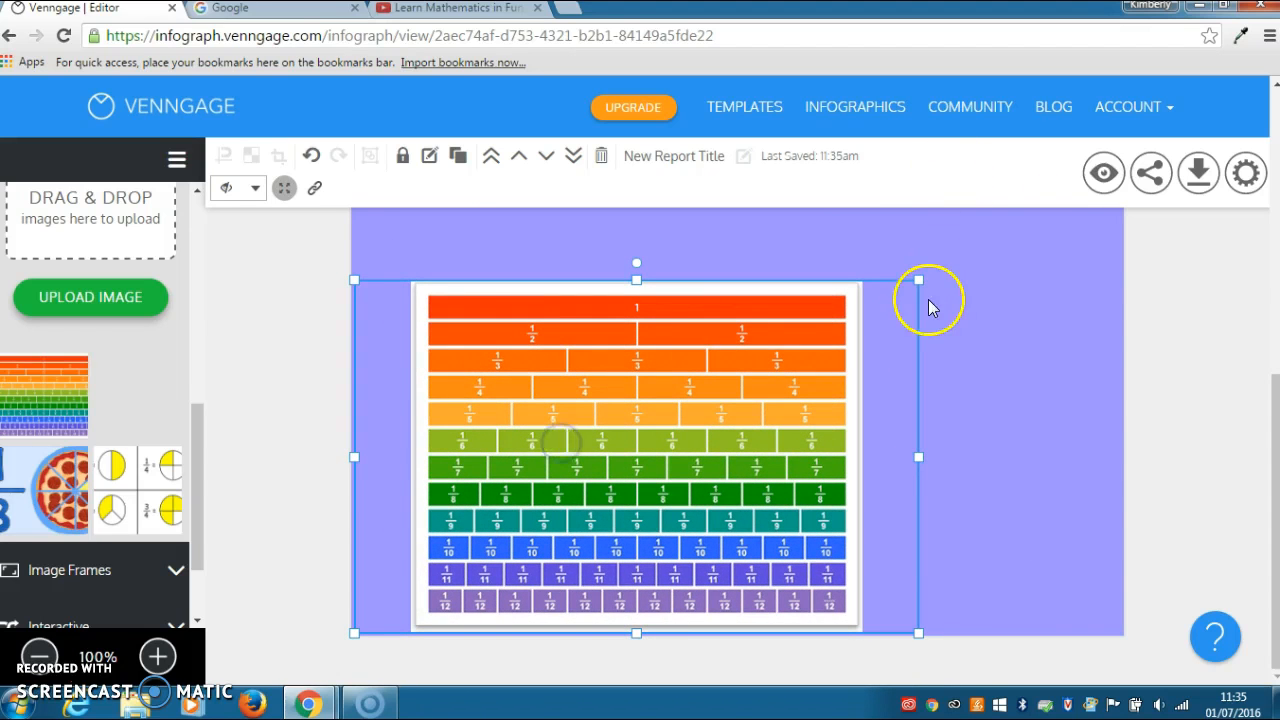
drag(920, 279, 1120, 241)
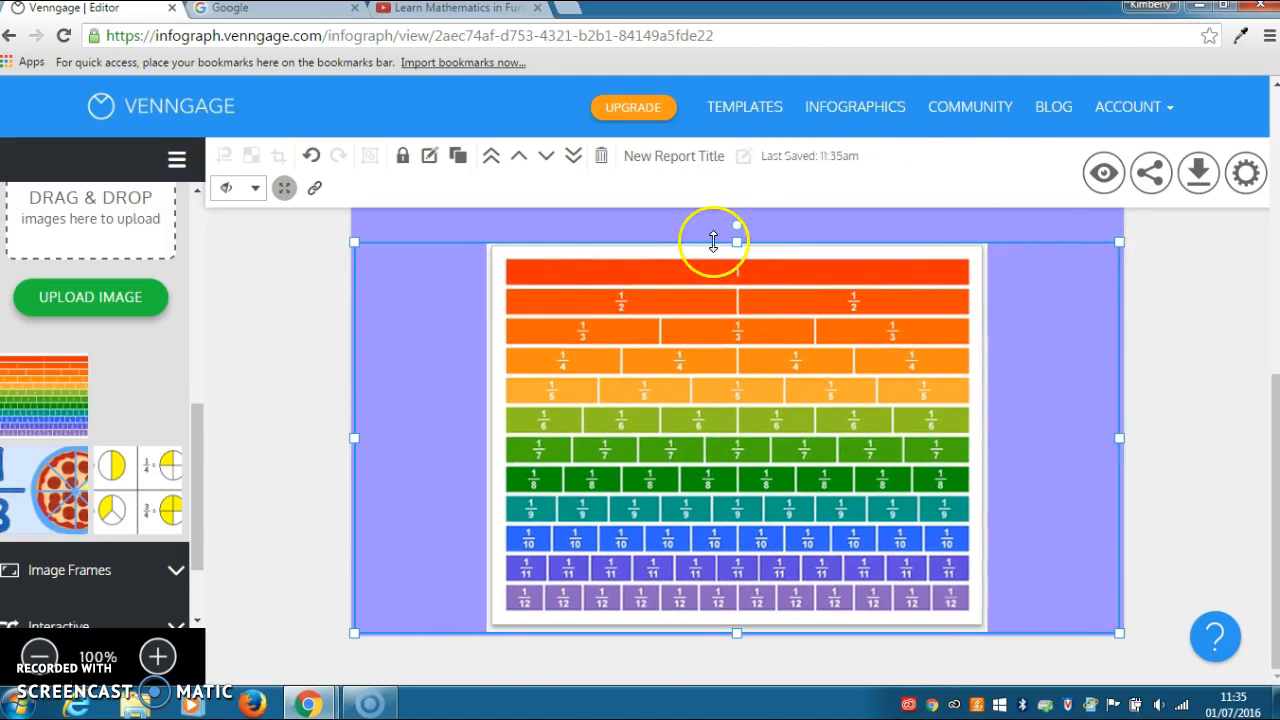
mouse_move(737, 224)
mouse_down()
mouse_move(748, 226)
mouse_move(737, 223)
mouse_up()
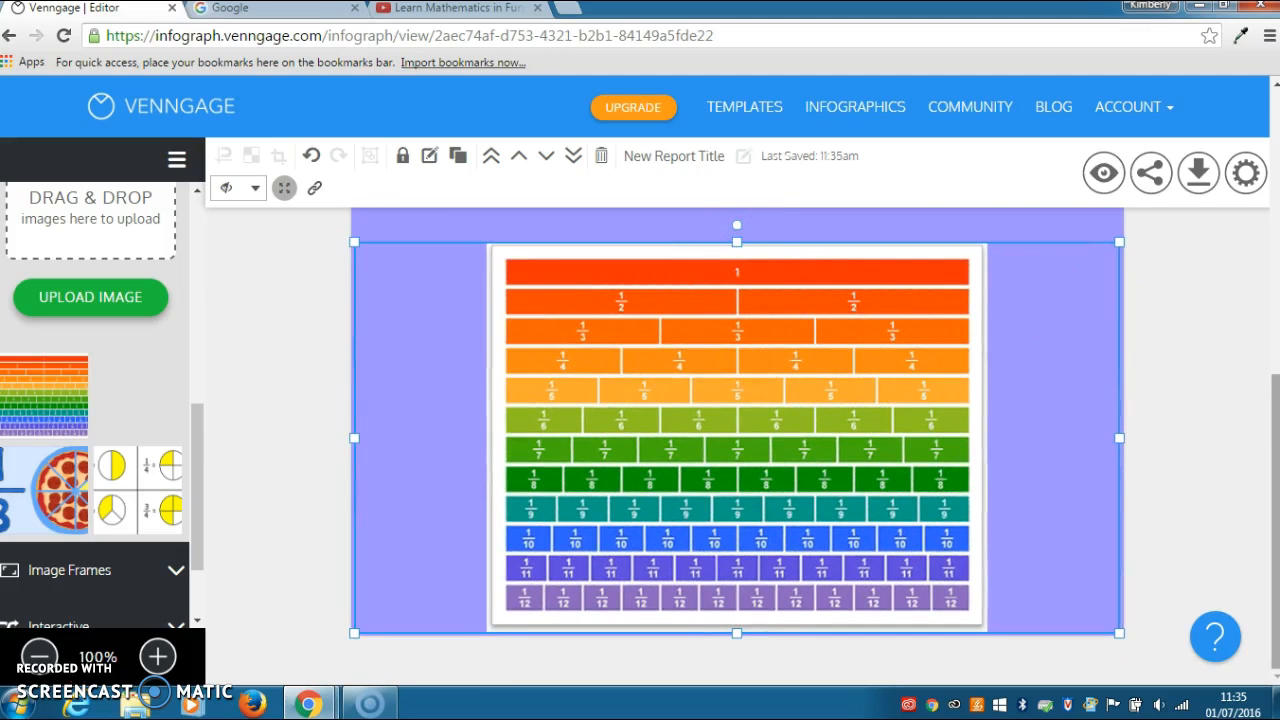
drag(1276, 440, 1245, 190)
click(791, 412)
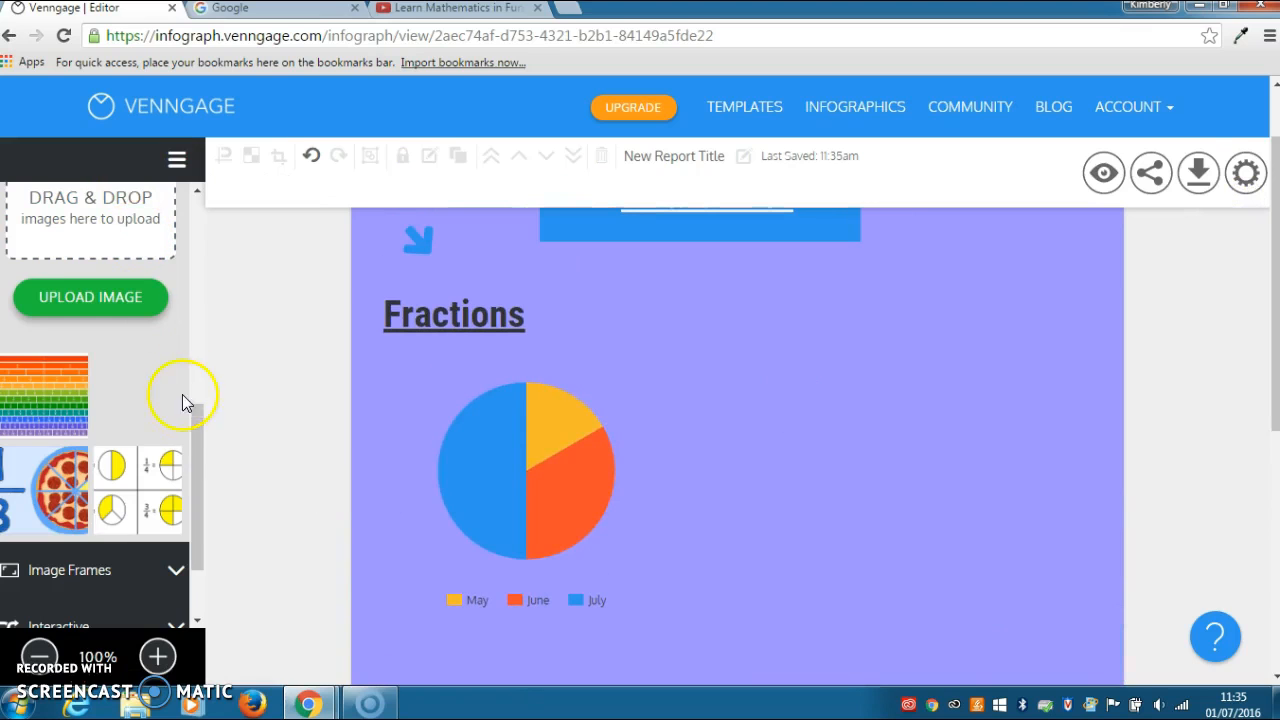
Add a Circle Frame image frame to the canvas beside the pie chart.
drag(195, 441, 198, 320)
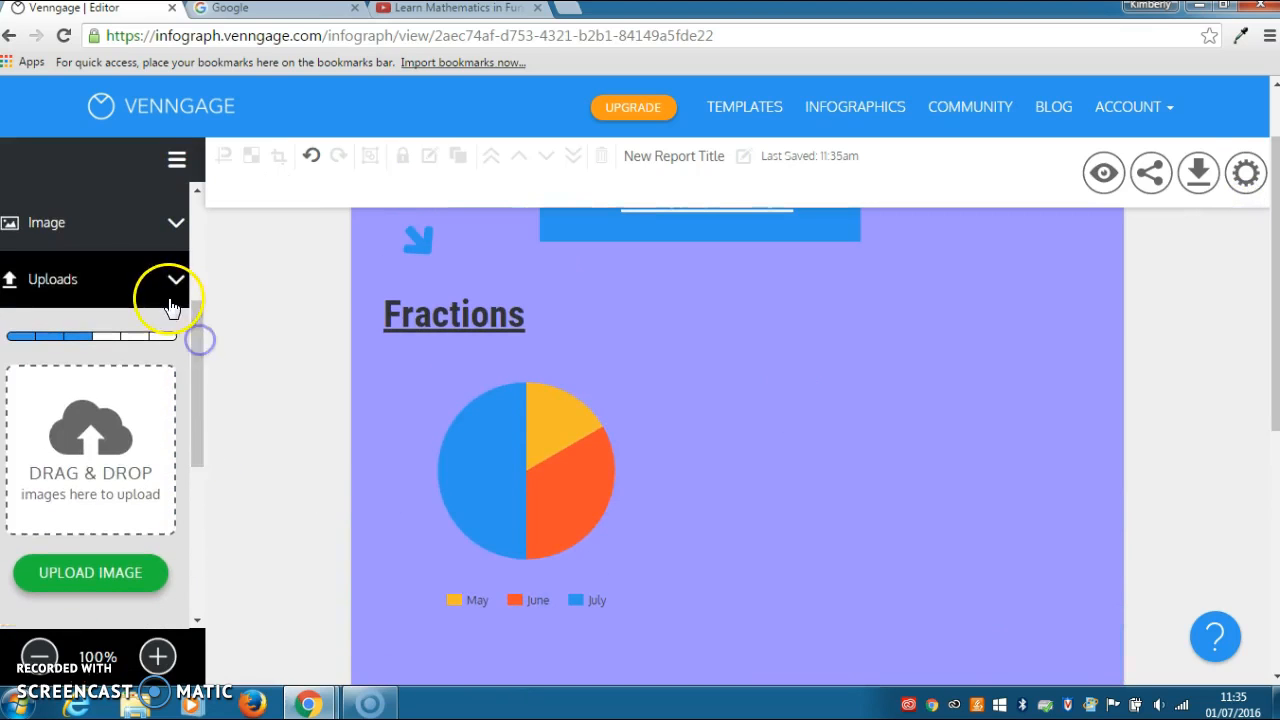
click(172, 292)
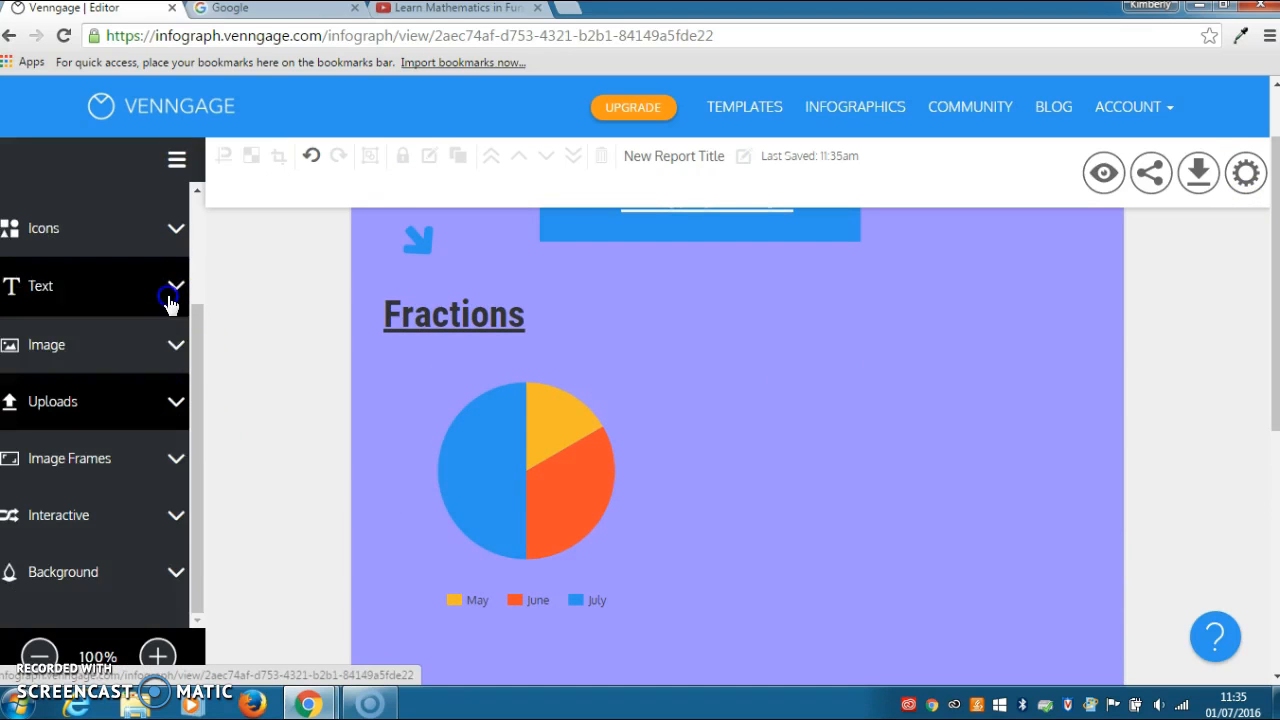
click(100, 462)
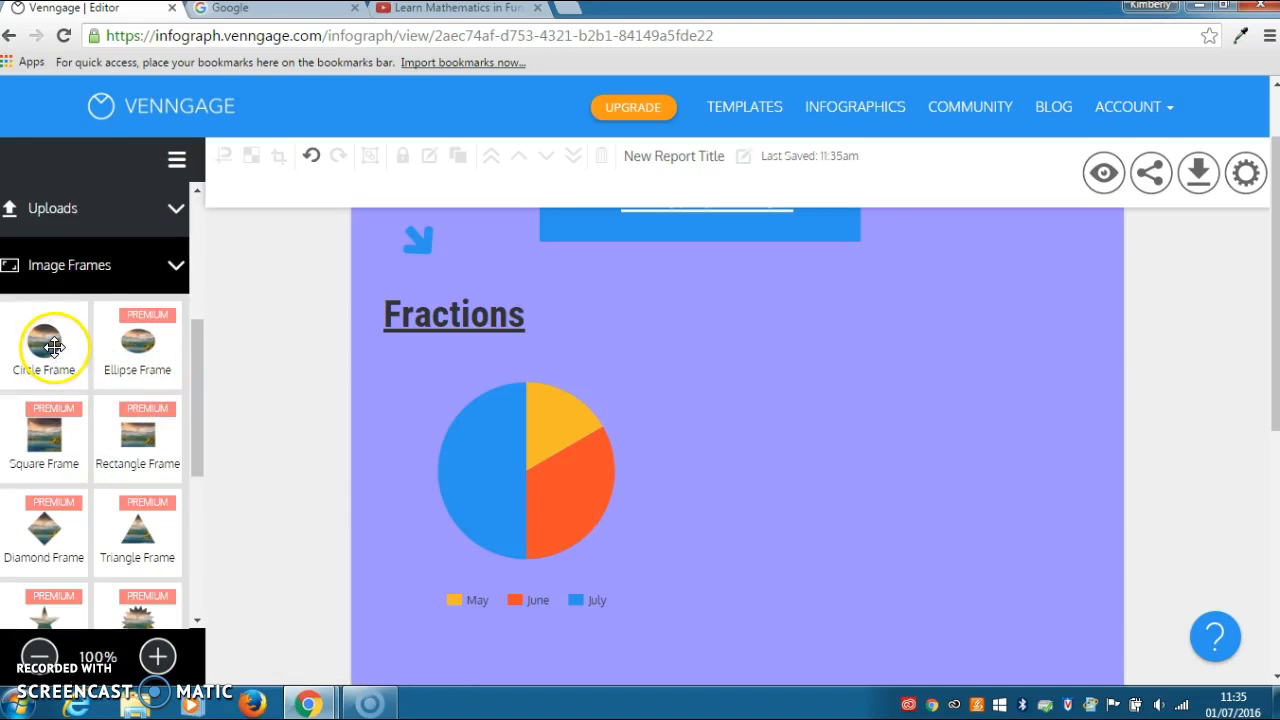
drag(53, 346, 888, 438)
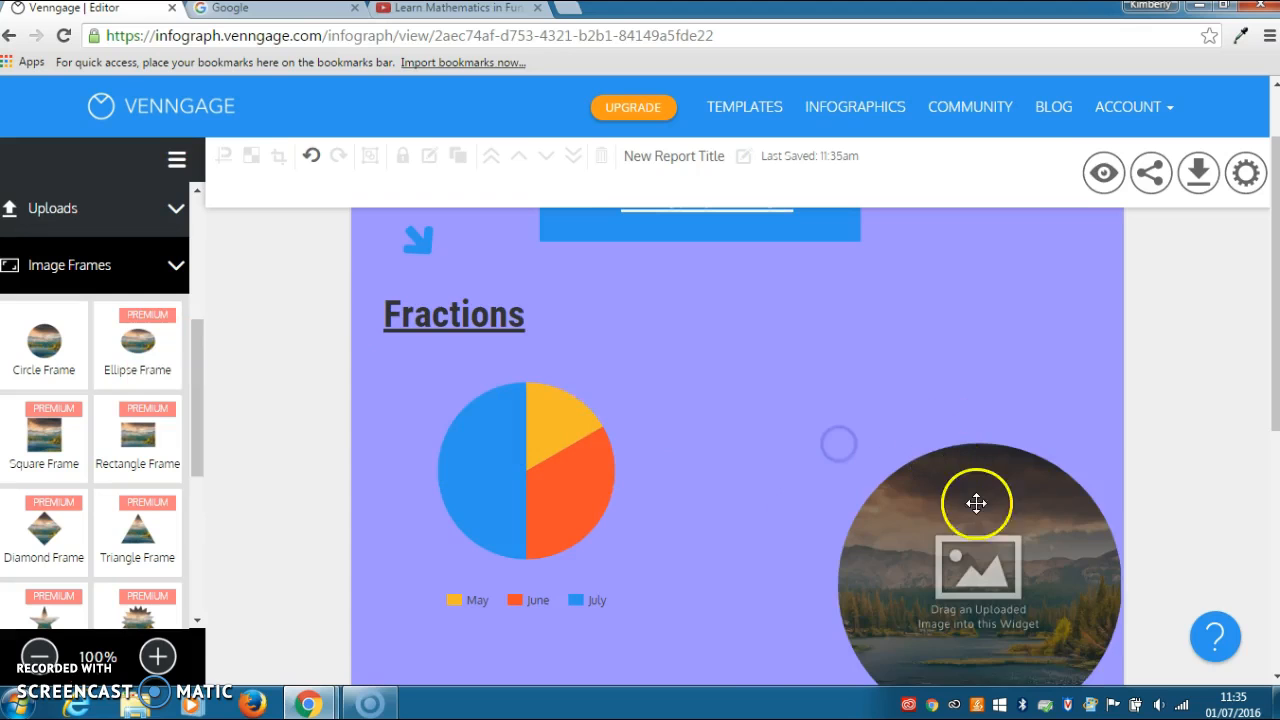
drag(937, 481, 894, 403)
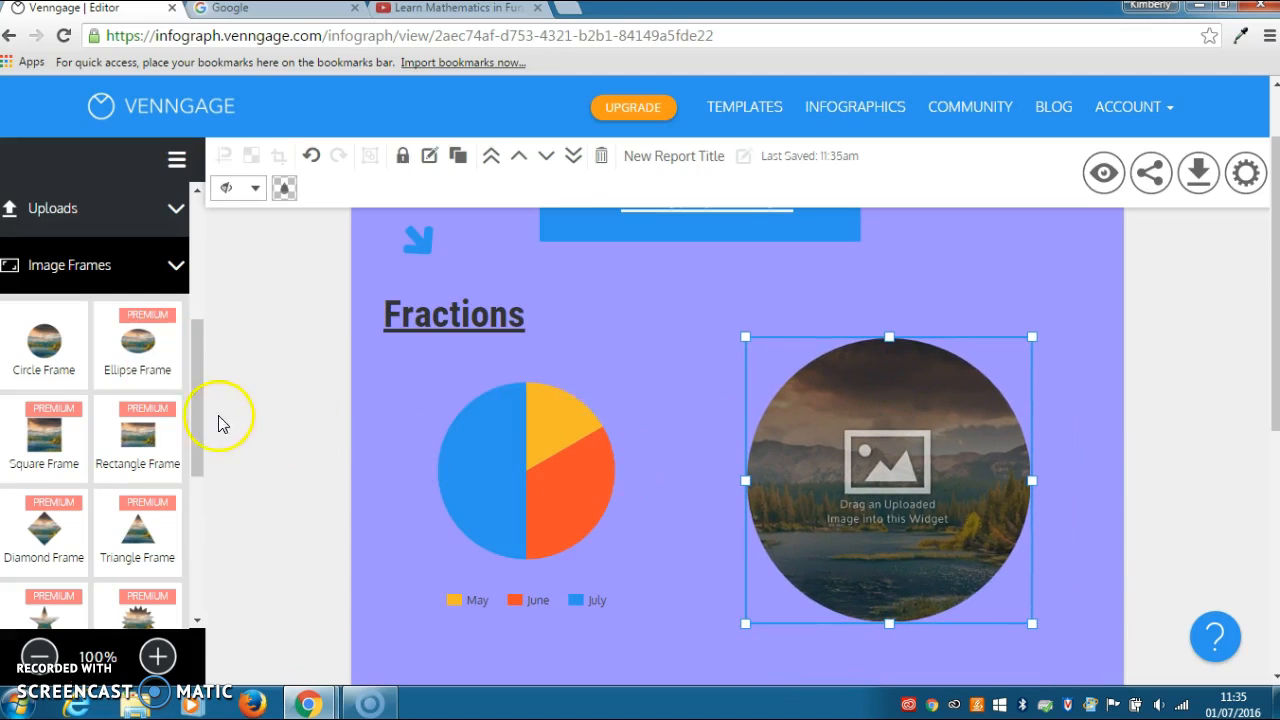
Place the uploaded rainbow fraction chart on the canvas, shrink it and drop it into the circle frame.
drag(193, 405, 195, 365)
click(168, 340)
drag(88, 553, 905, 438)
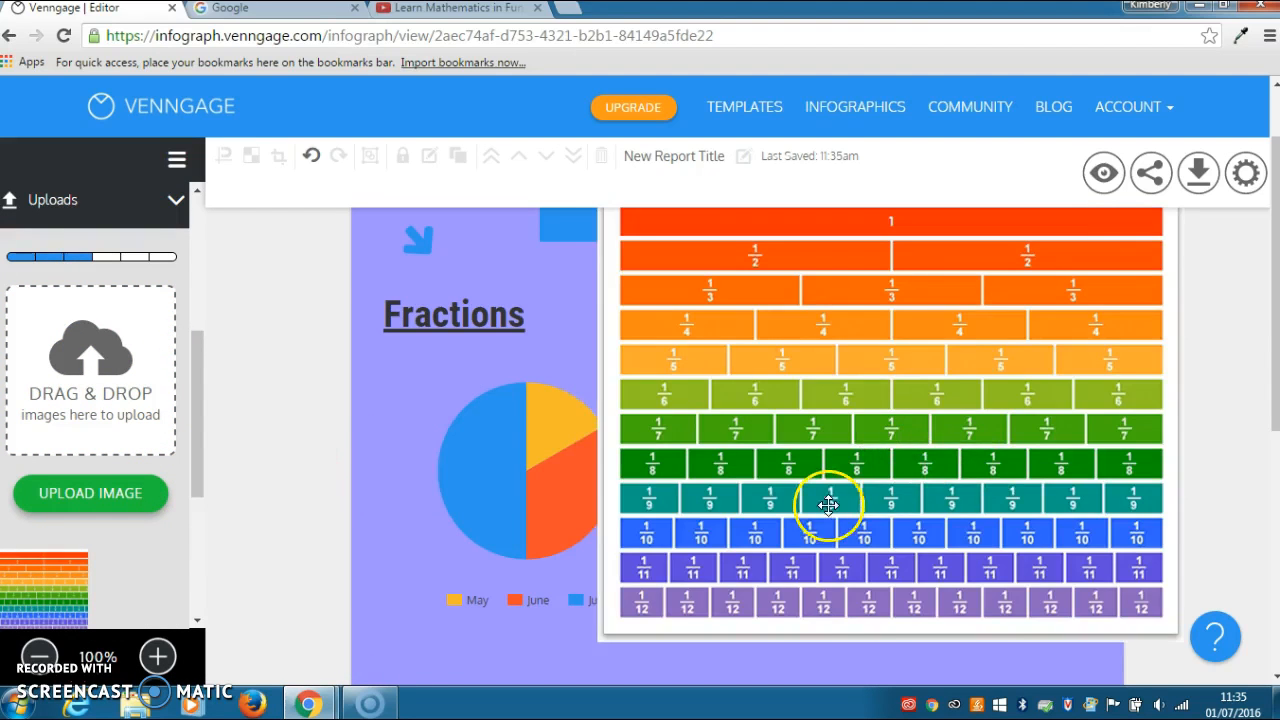
click(649, 590)
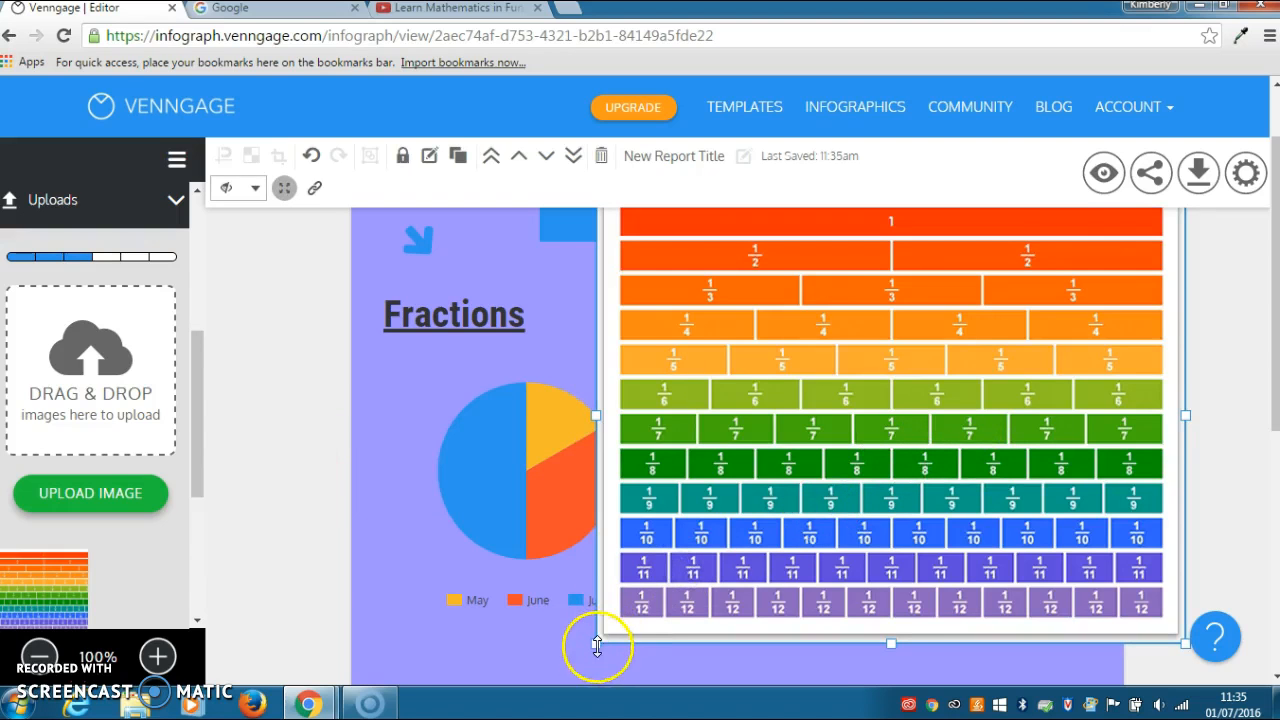
drag(596, 645, 869, 387)
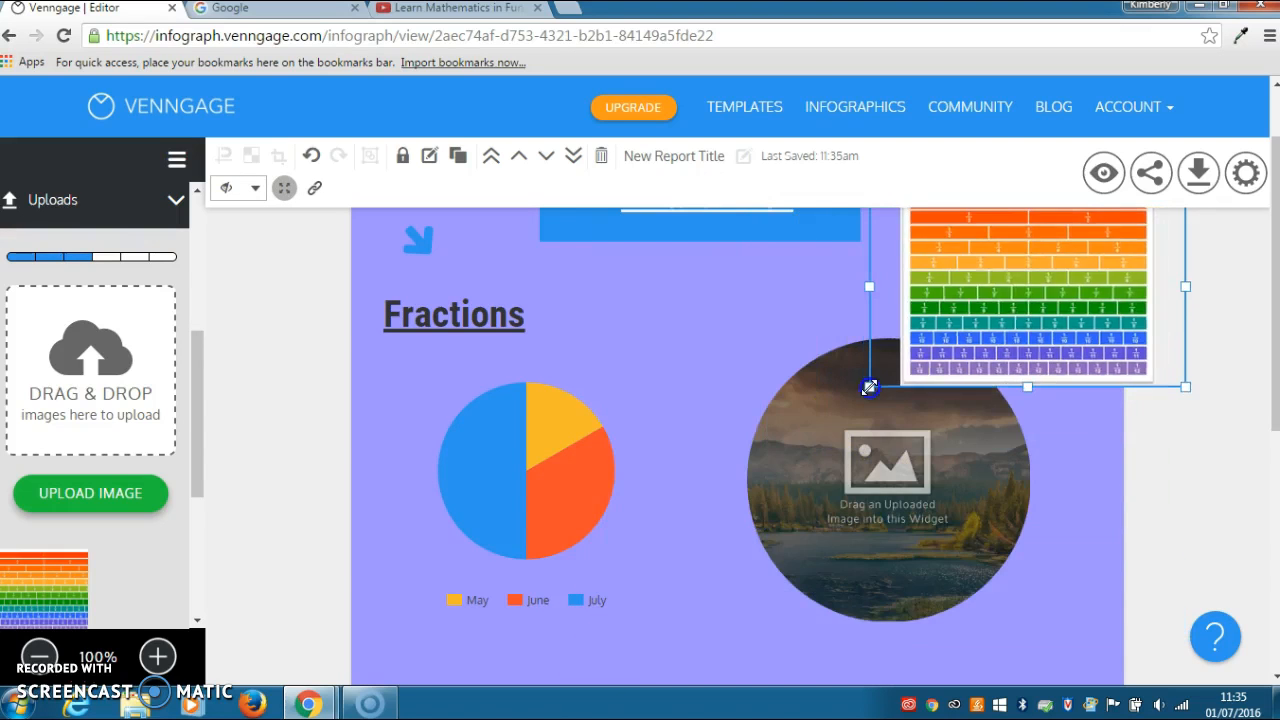
drag(1013, 281, 886, 443)
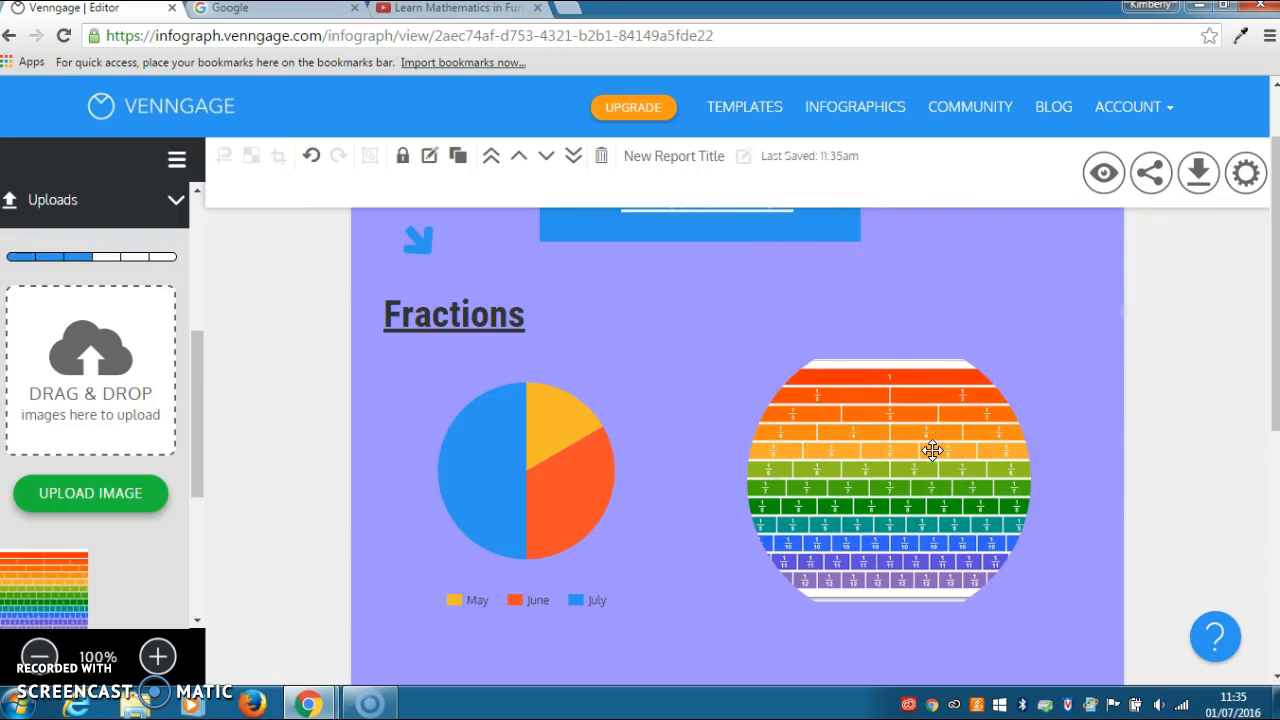
Delete the circle frame filled with the fraction chart.
click(932, 450)
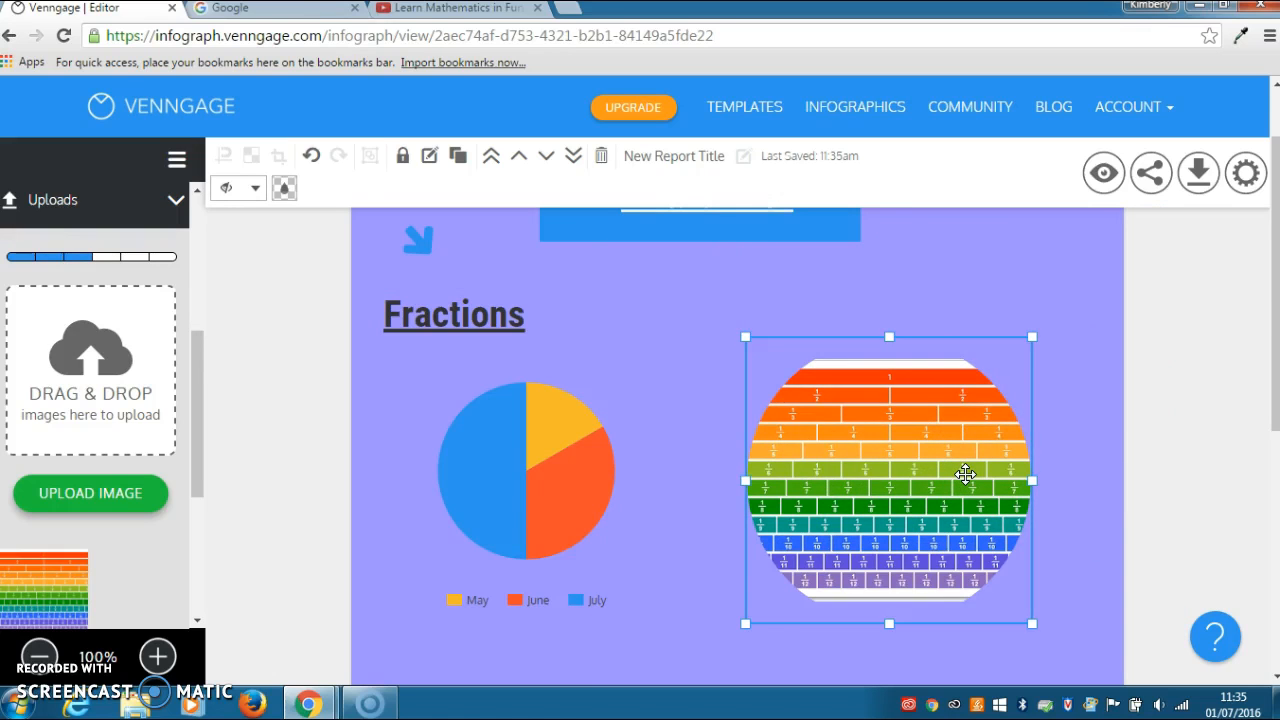
key(Delete)
Add an interactive YouTube widget to the canvas, to the lower right of the pie chart.
click(143, 212)
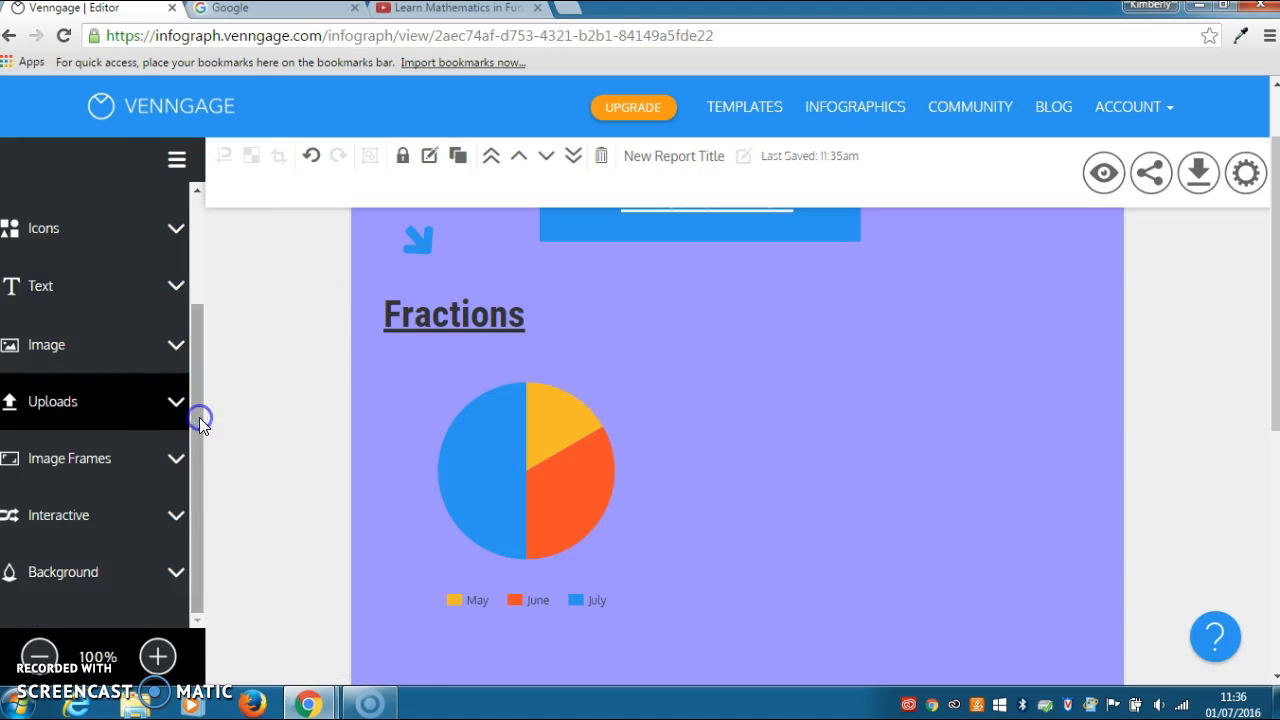
click(139, 530)
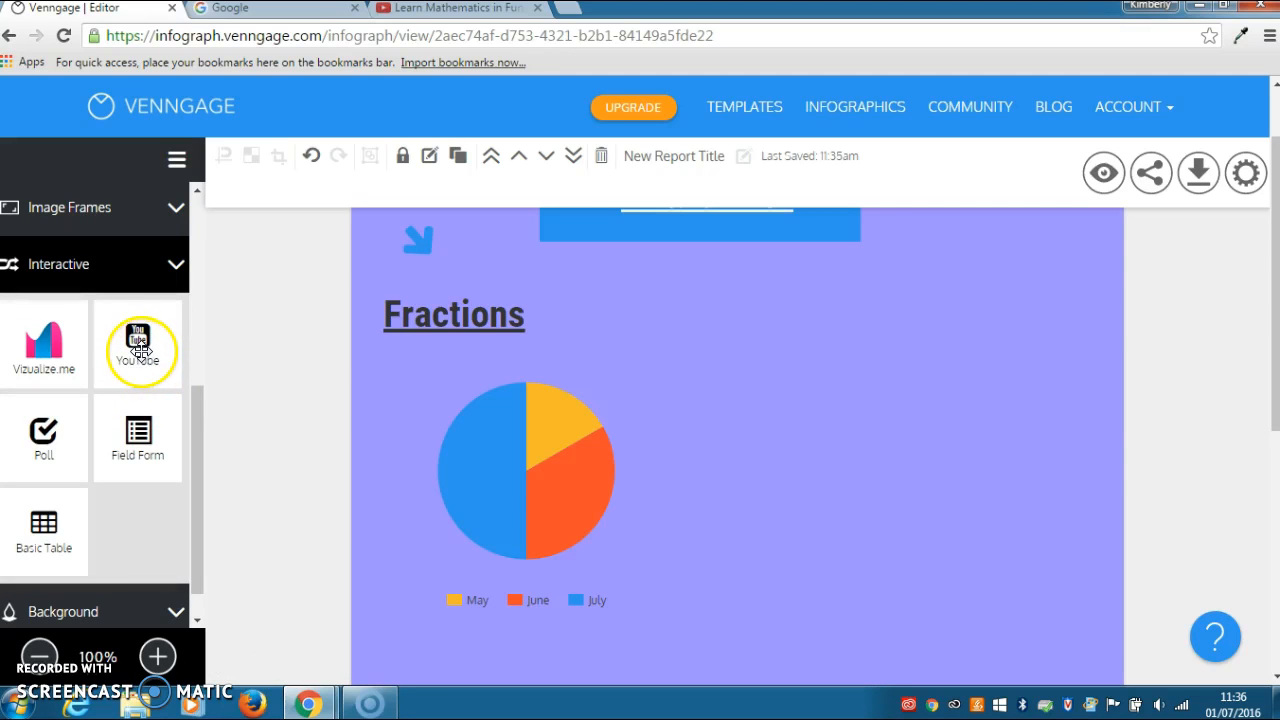
drag(139, 347, 781, 578)
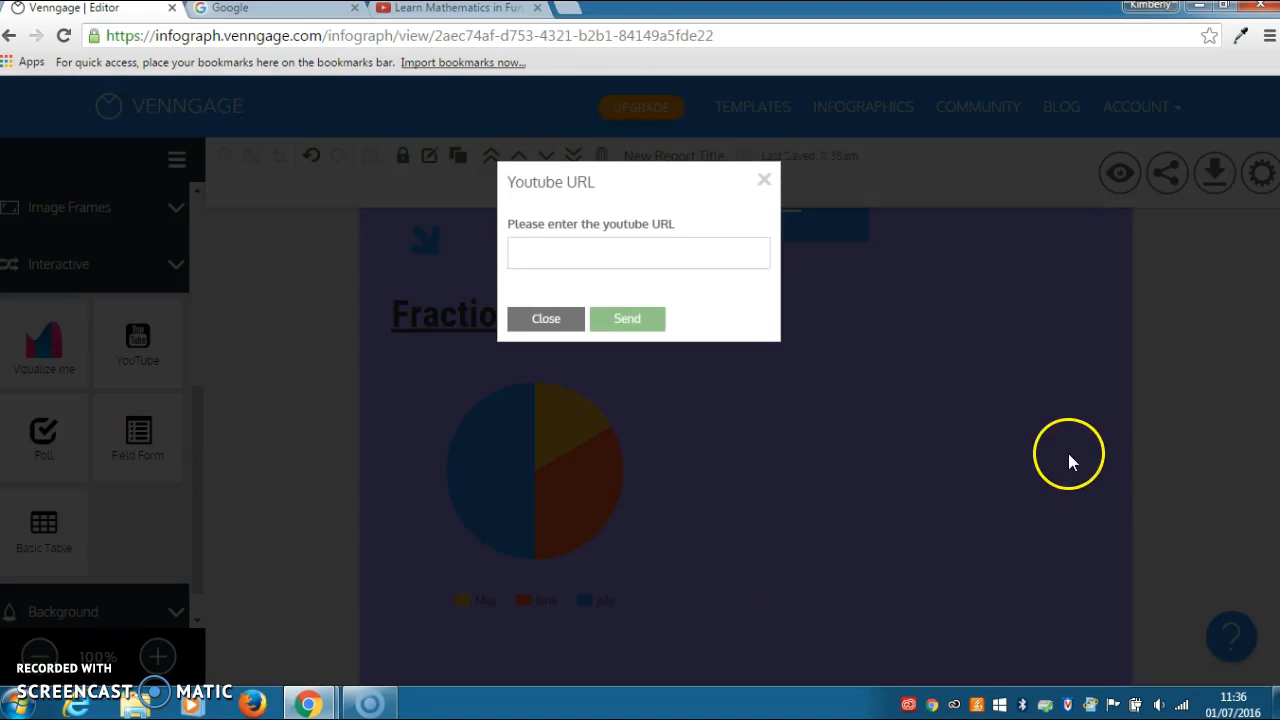
Switch to the YouTube page "Learn Mathematics in Funny & Easy Way", pause the video and copy its URL.
click(497, 17)
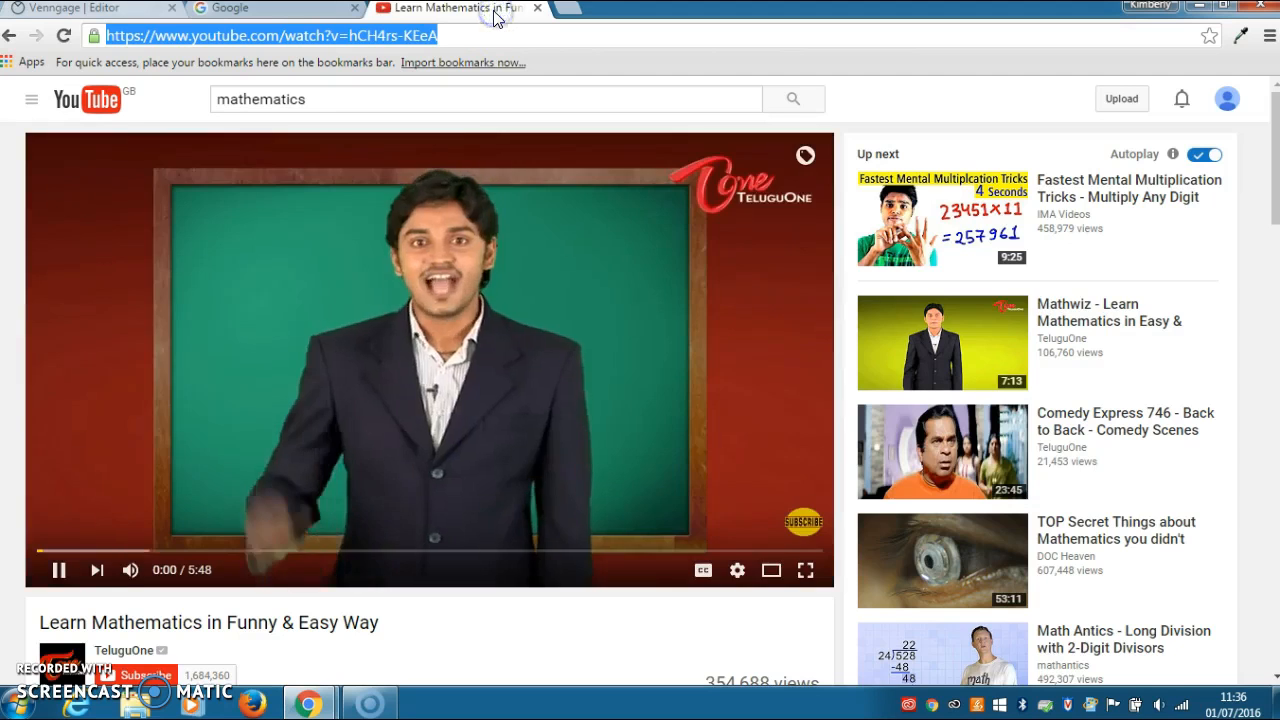
click(209, 467)
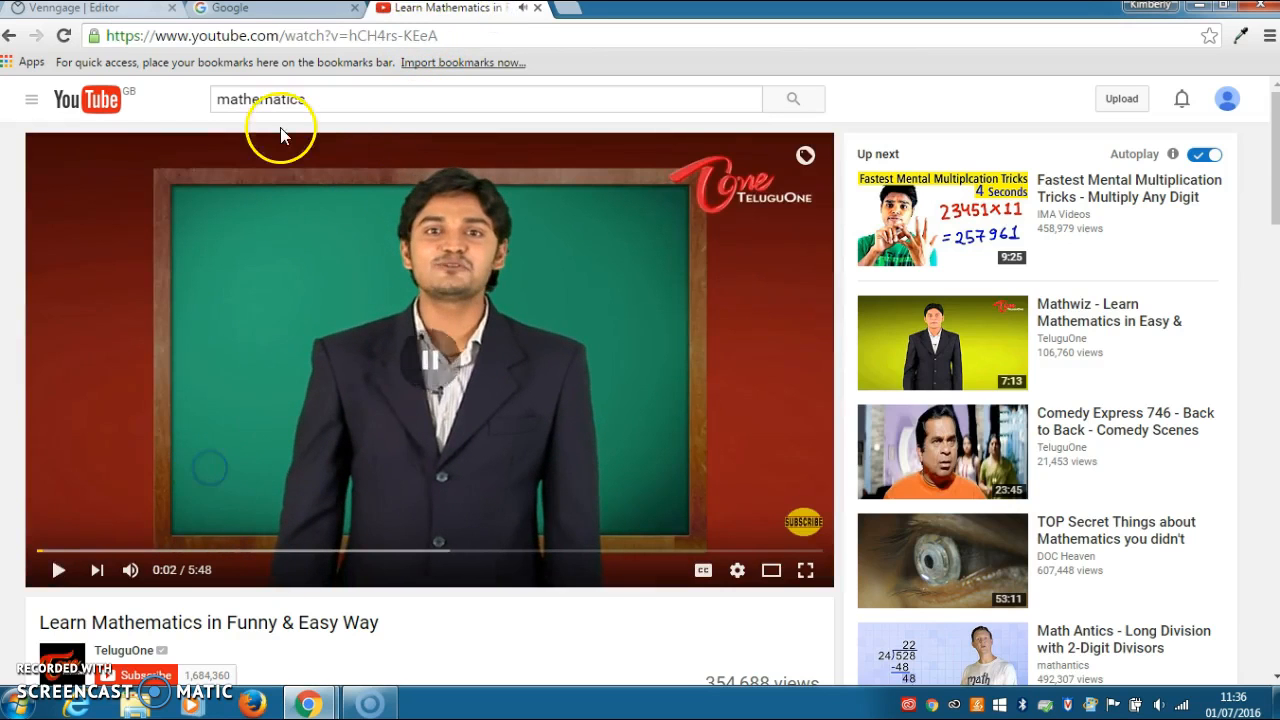
click(299, 37)
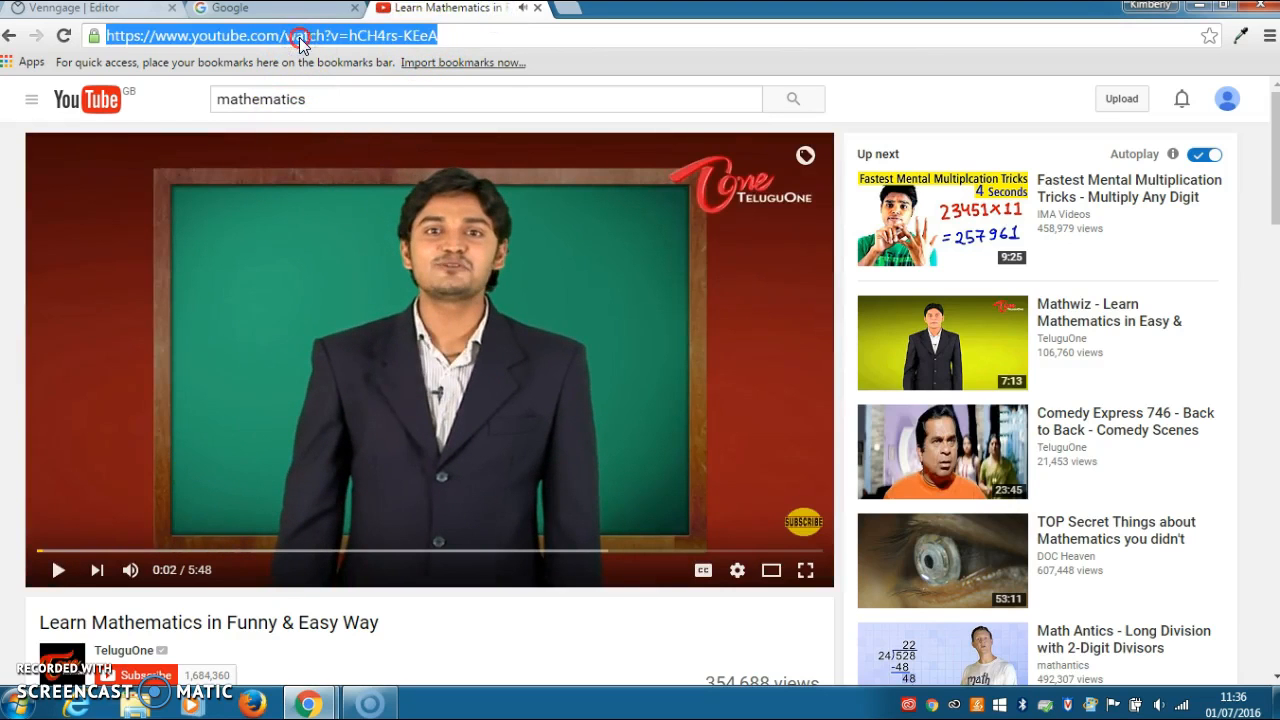
right_click(299, 37)
click(341, 108)
Return to the Venngage editor, paste the copied video address as the YouTube URL and submit it.
click(152, 14)
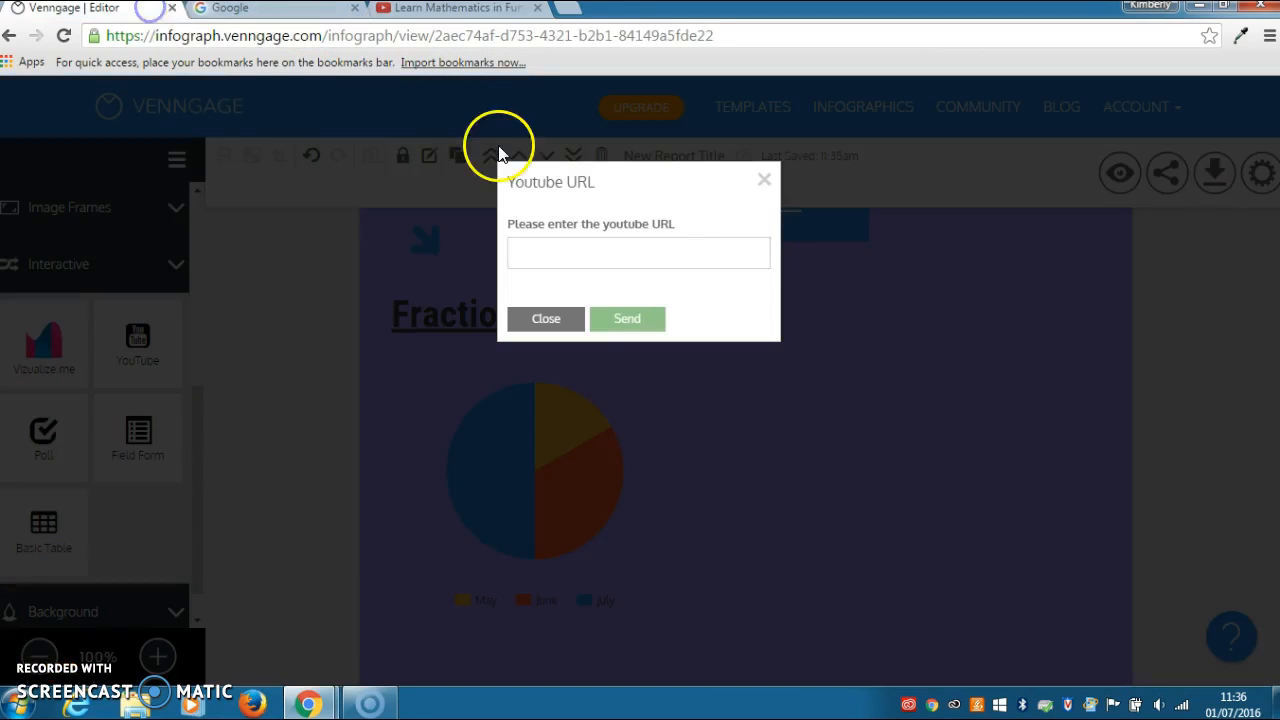
right_click(603, 253)
click(651, 369)
click(640, 321)
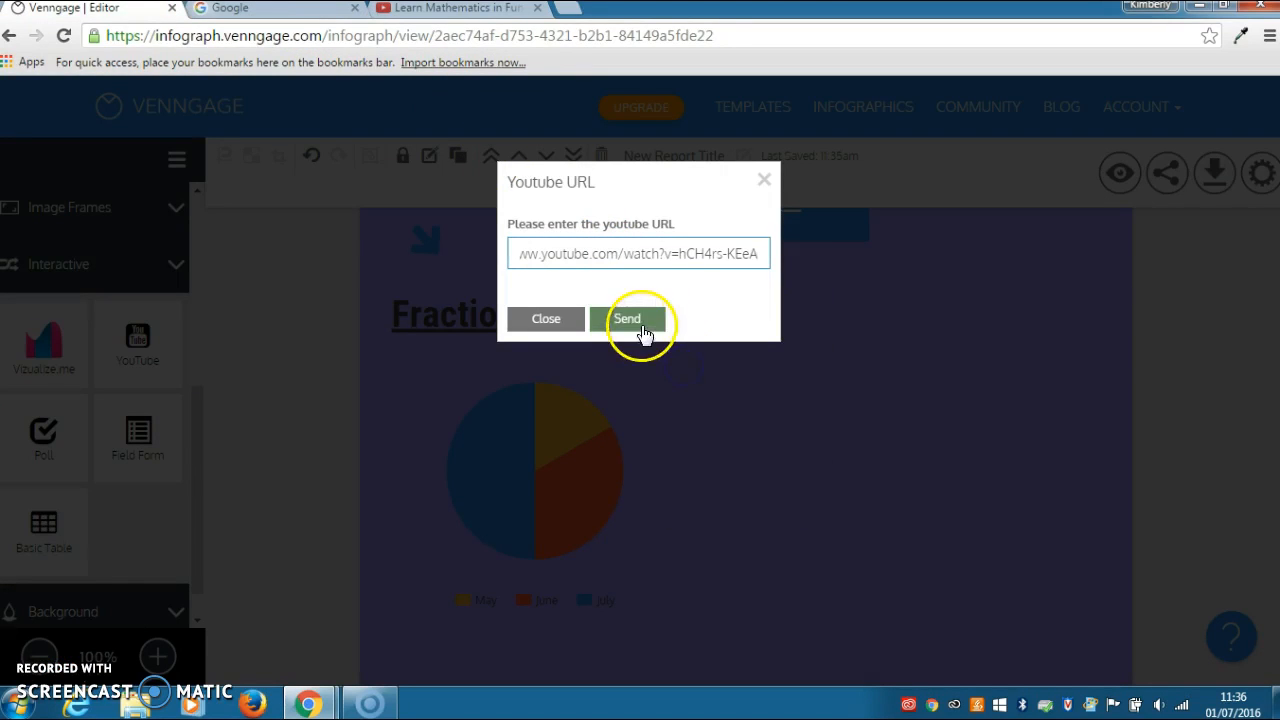
Pause the embedded video and move it fully onto the canvas, between the pie chart and the fraction chart.
drag(971, 594, 916, 646)
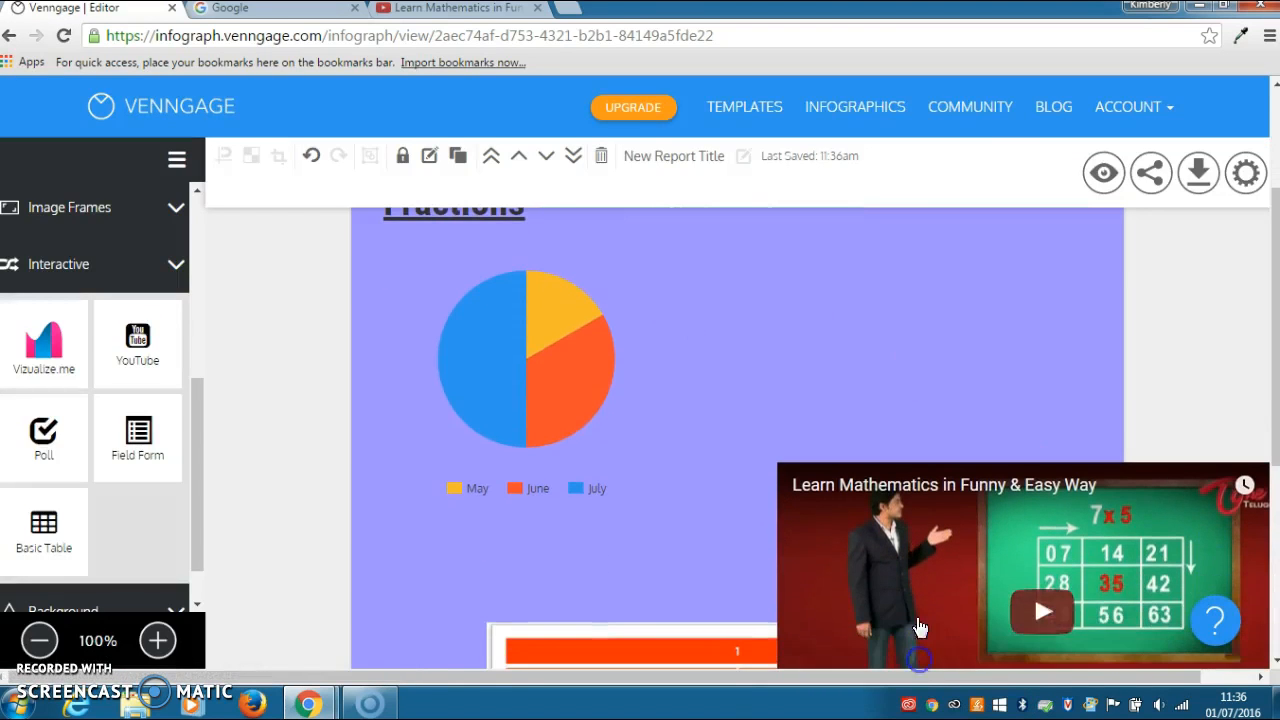
click(887, 555)
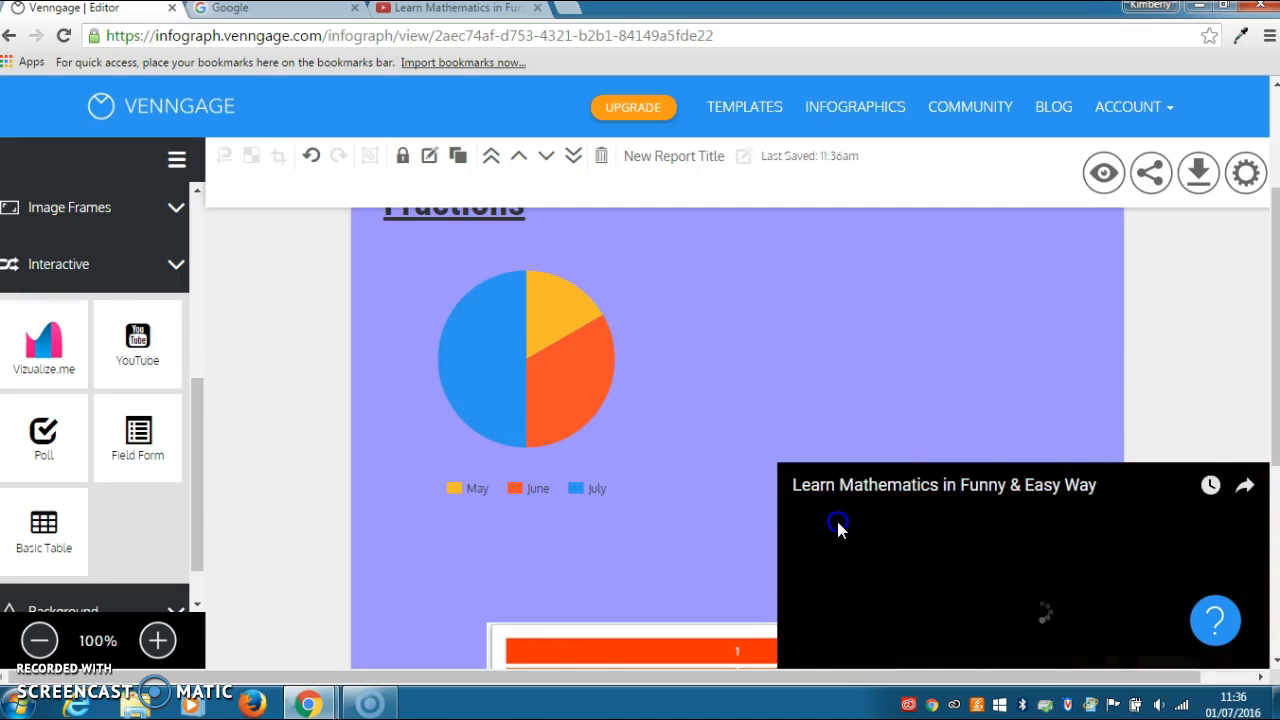
drag(1274, 428, 1274, 514)
click(811, 570)
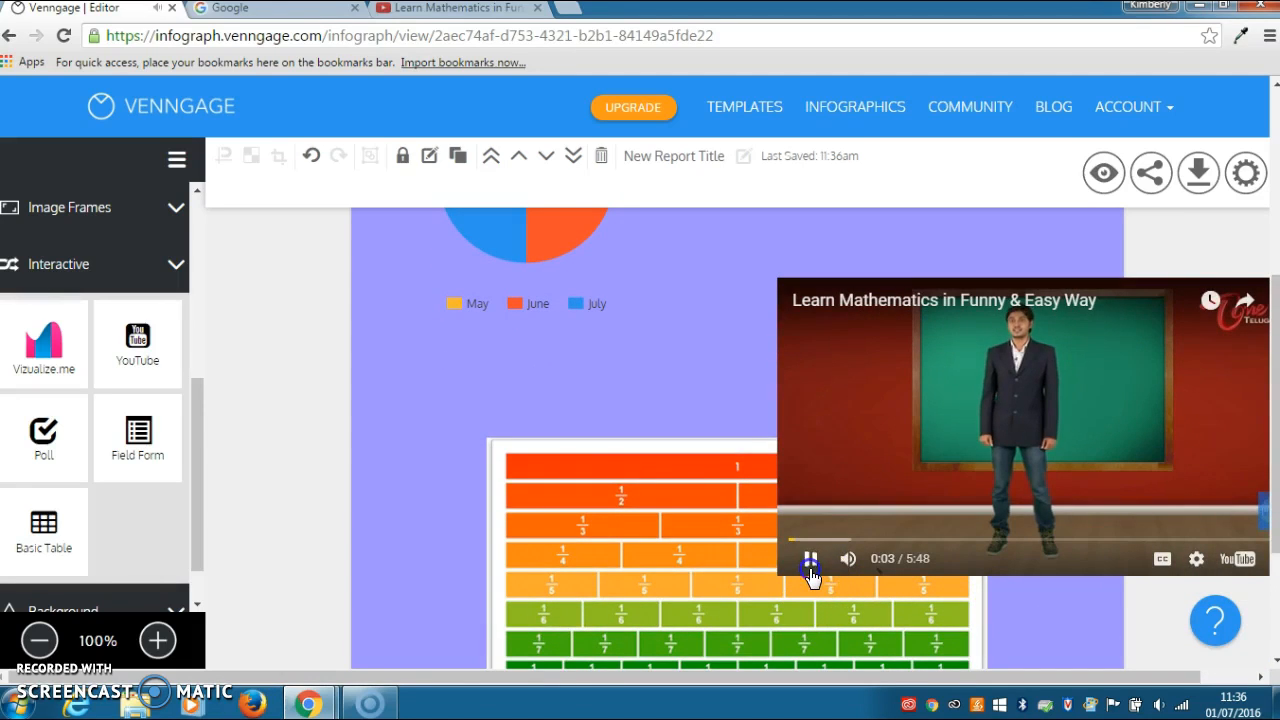
click(1046, 580)
drag(1046, 580, 824, 527)
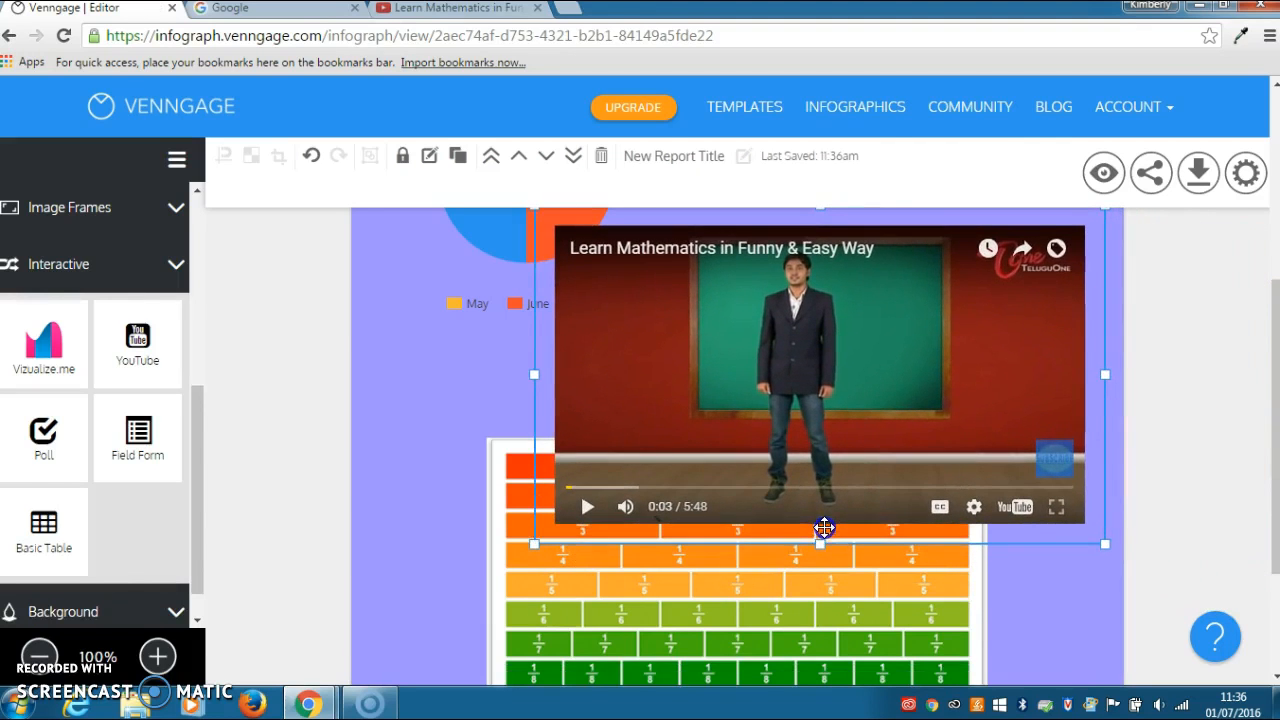
Shrink the embedded video to a small thumbnail size.
drag(1274, 423, 1270, 343)
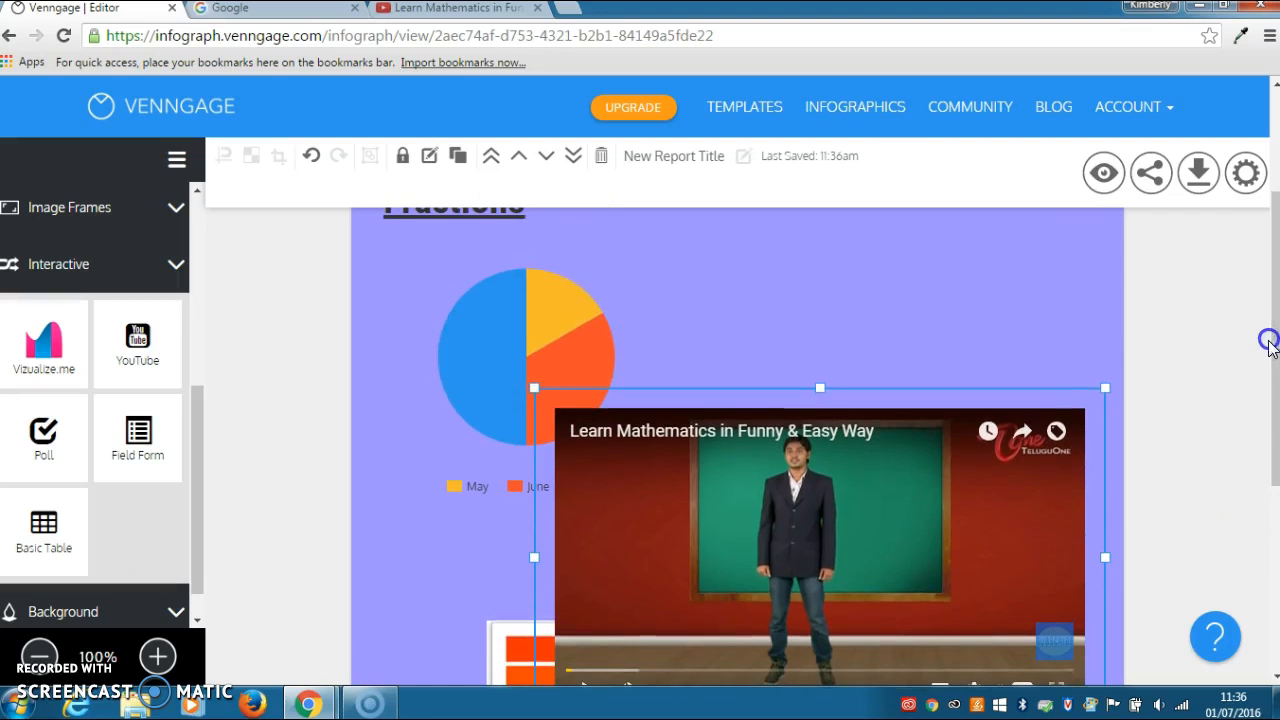
drag(1104, 384, 993, 527)
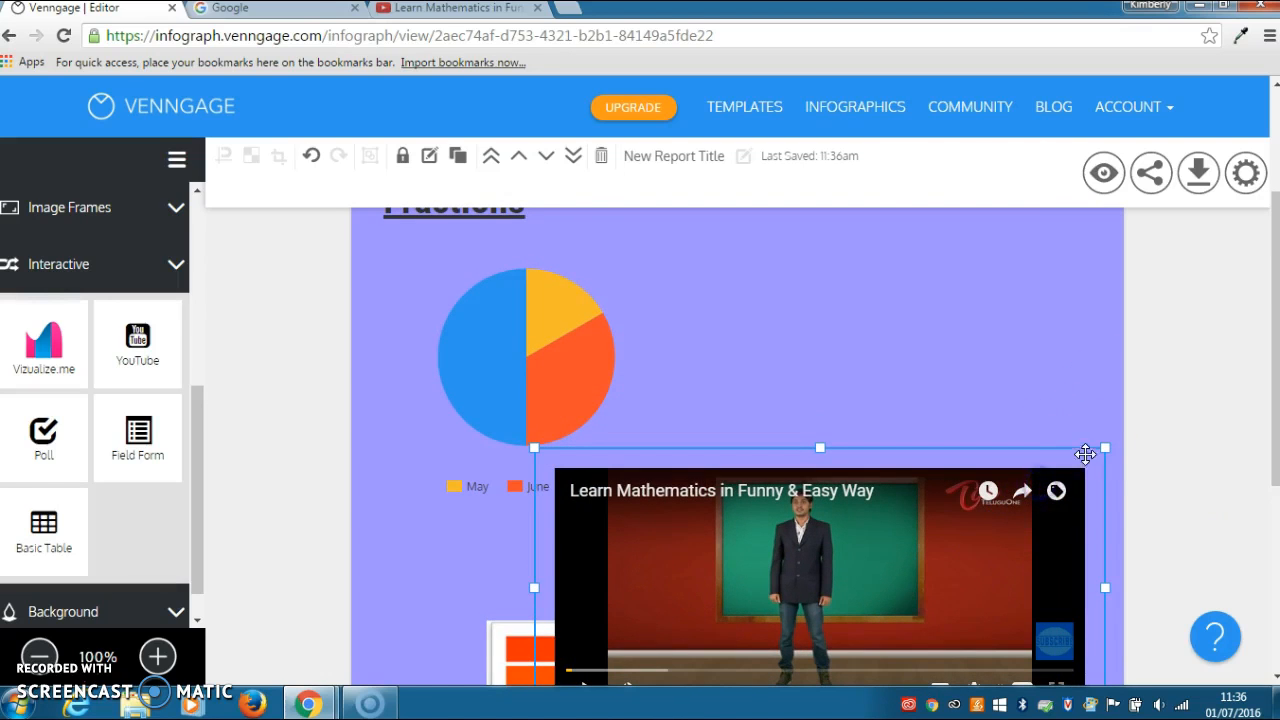
drag(1110, 447, 988, 389)
click(699, 570)
Move the video up below the Maths banner, across from the "Fractions" heading, and deselect it.
drag(1274, 382, 1265, 287)
click(936, 580)
drag(936, 580, 914, 343)
click(1046, 342)
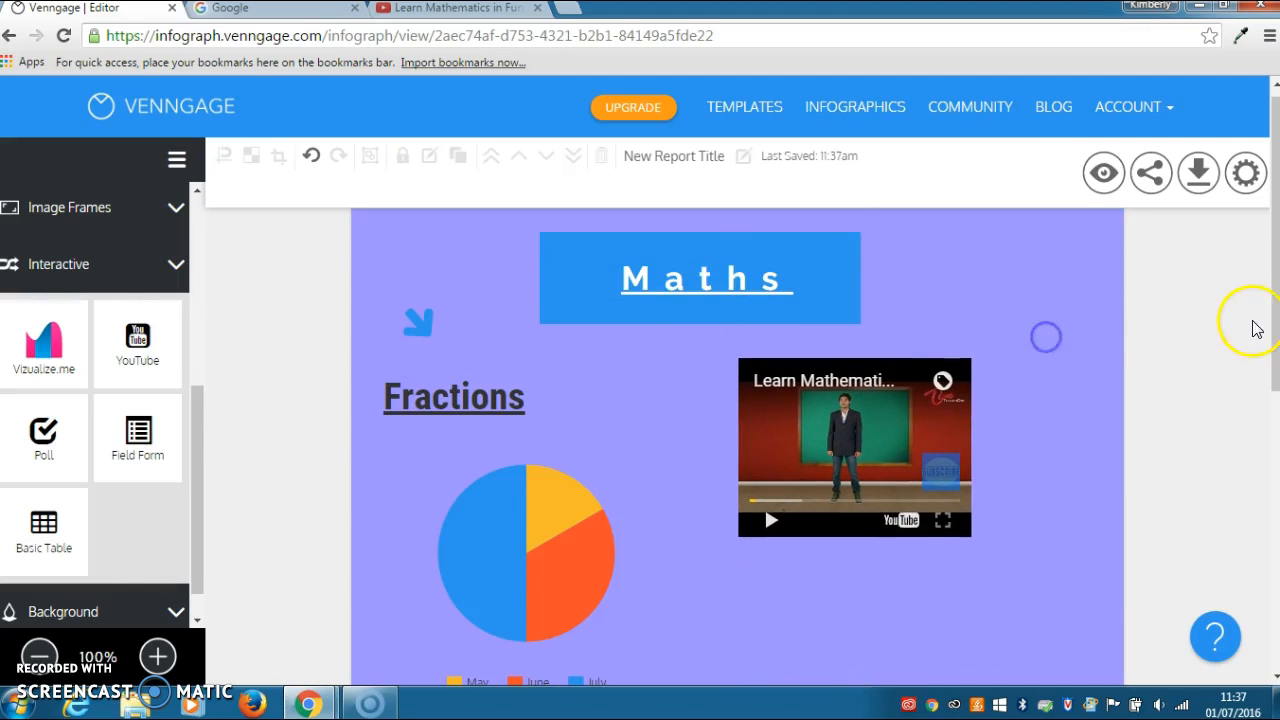
Add an interactive poll to the canvas and position it just below the video, above the fraction chart.
drag(1275, 312, 1272, 420)
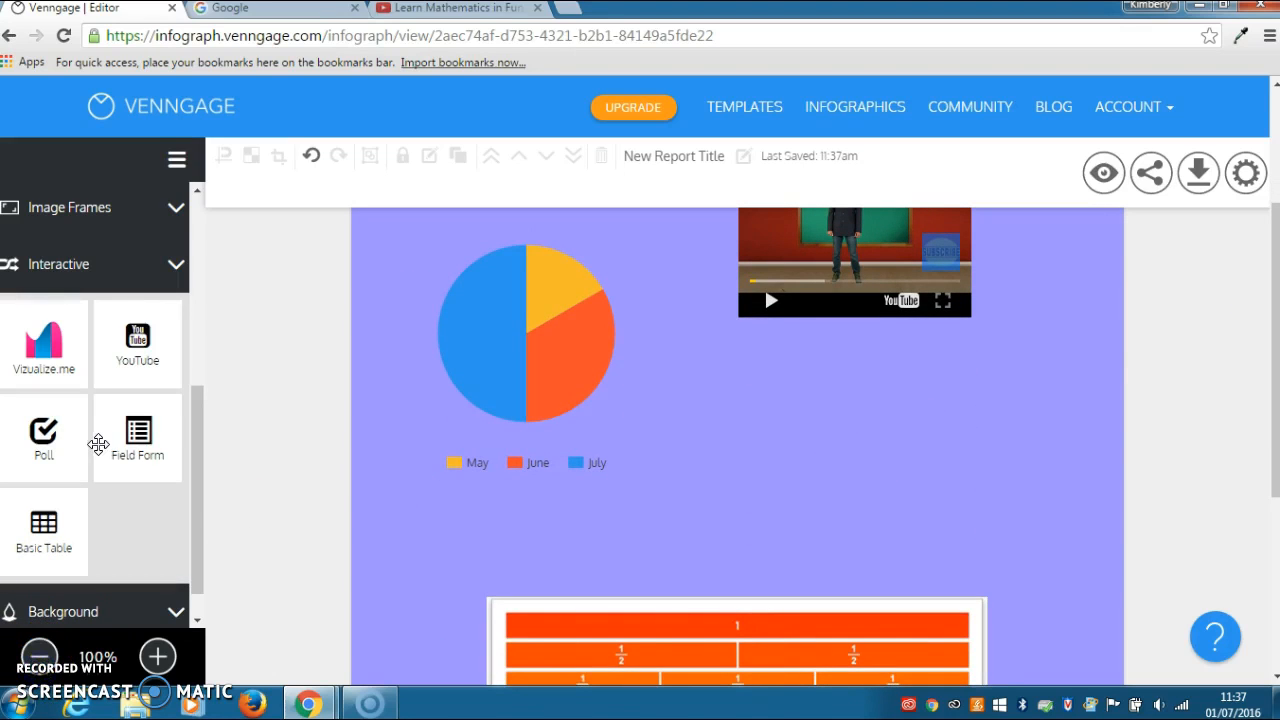
drag(46, 420, 774, 434)
click(877, 394)
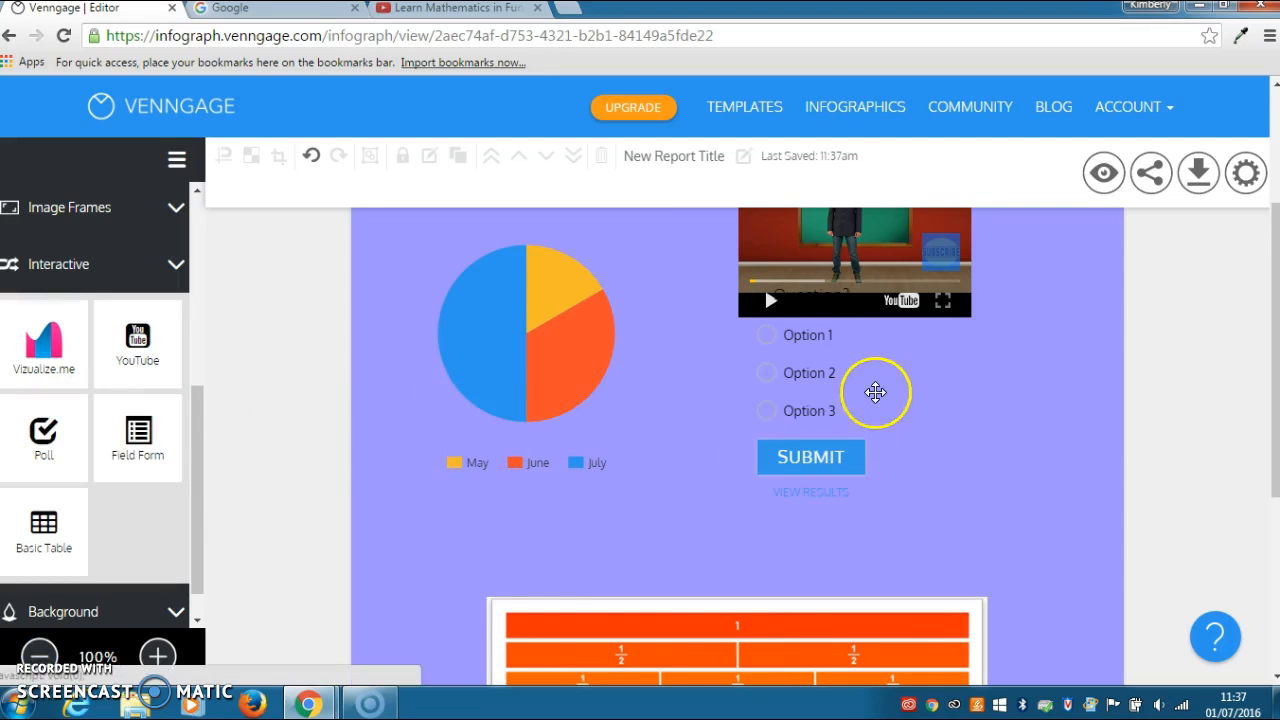
drag(873, 422, 907, 447)
drag(1082, 334, 807, 381)
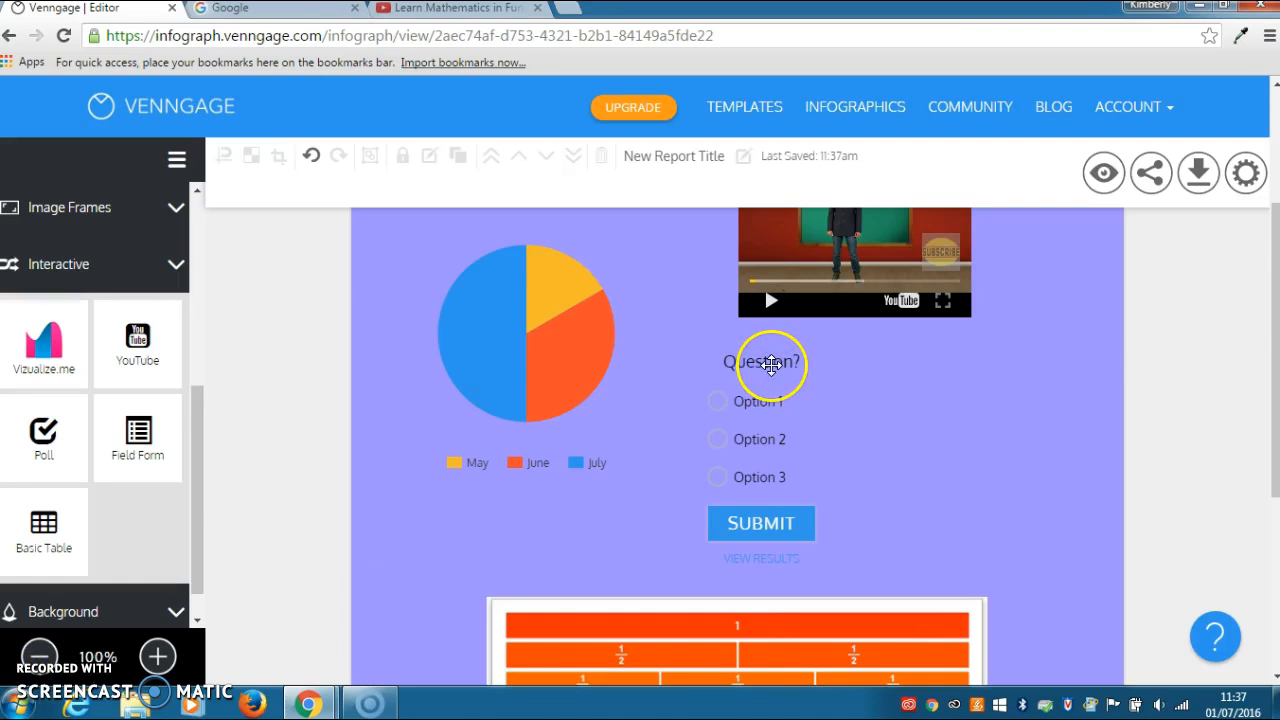
Set the poll's question text to "How helpful is this infographic?".
double_click(771, 365)
click(1187, 212)
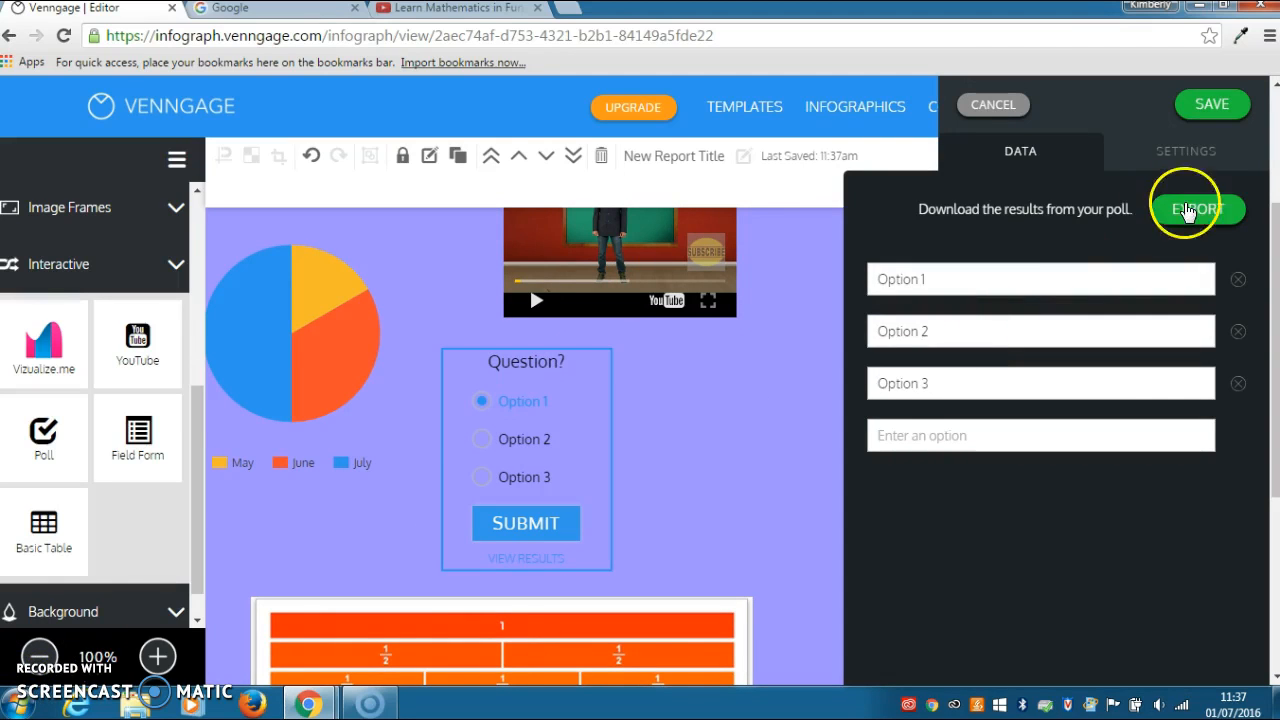
click(1186, 151)
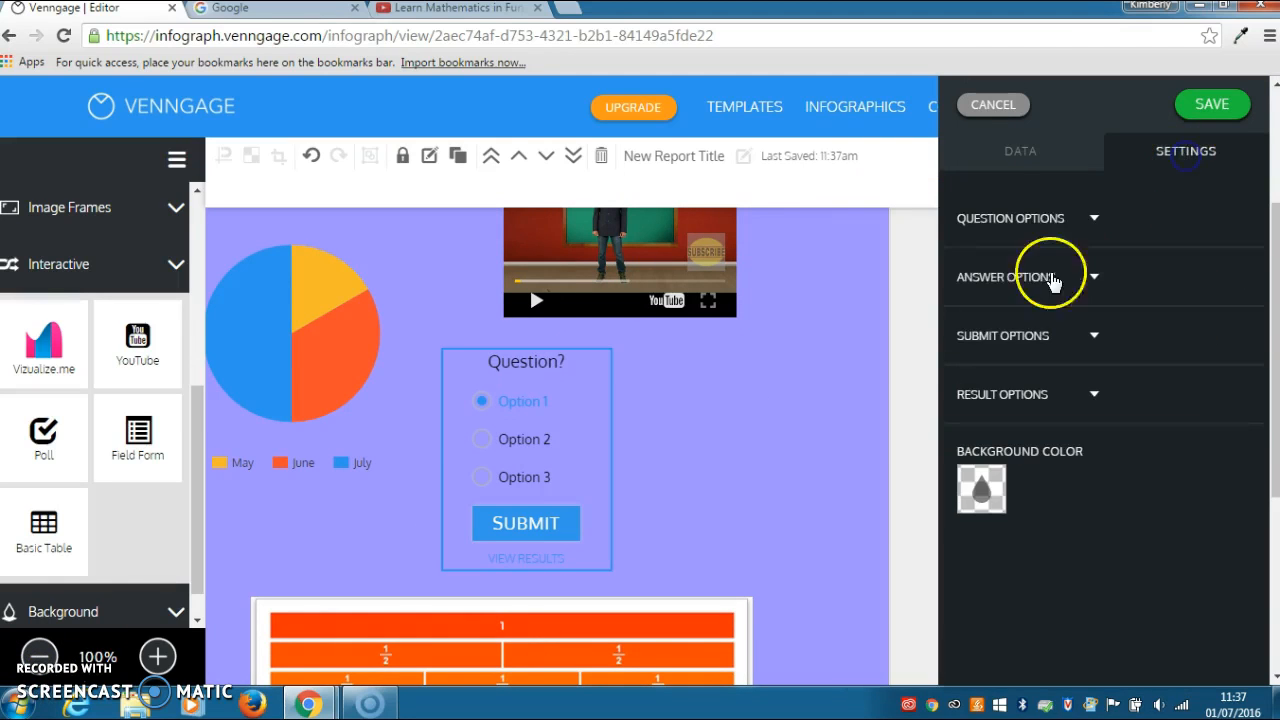
click(1043, 223)
drag(1047, 298, 970, 308)
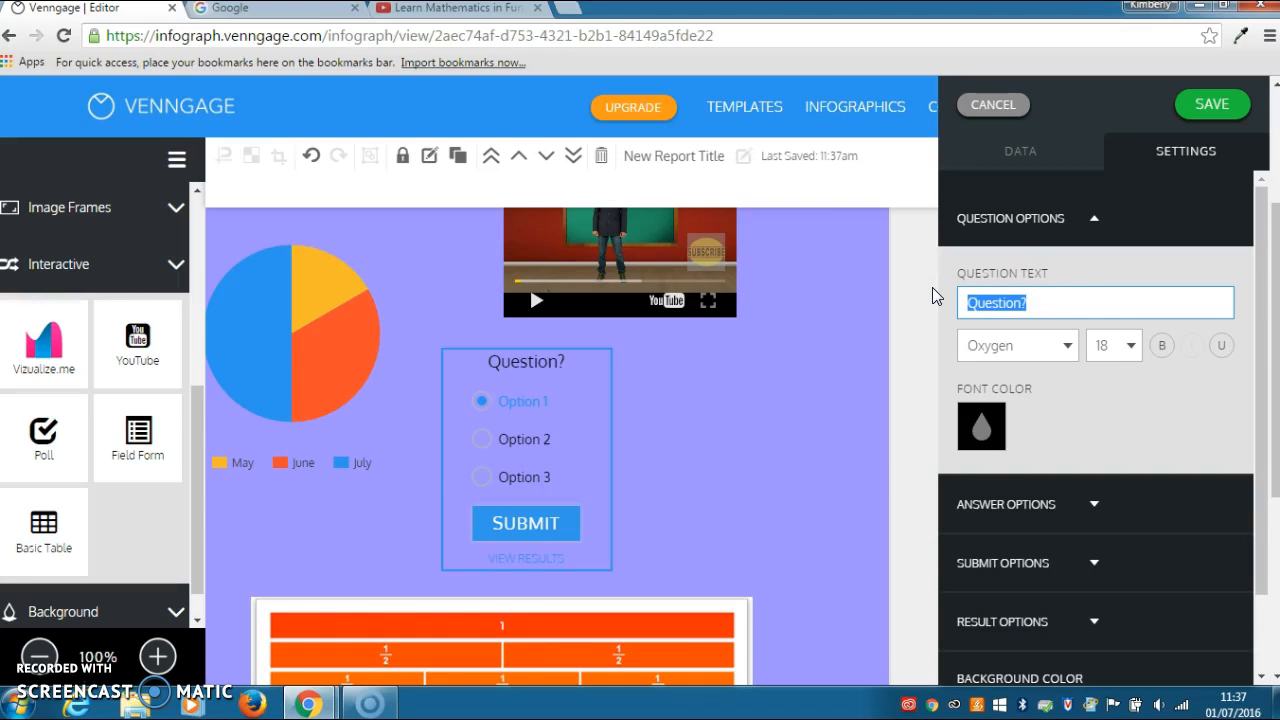
text(How h)
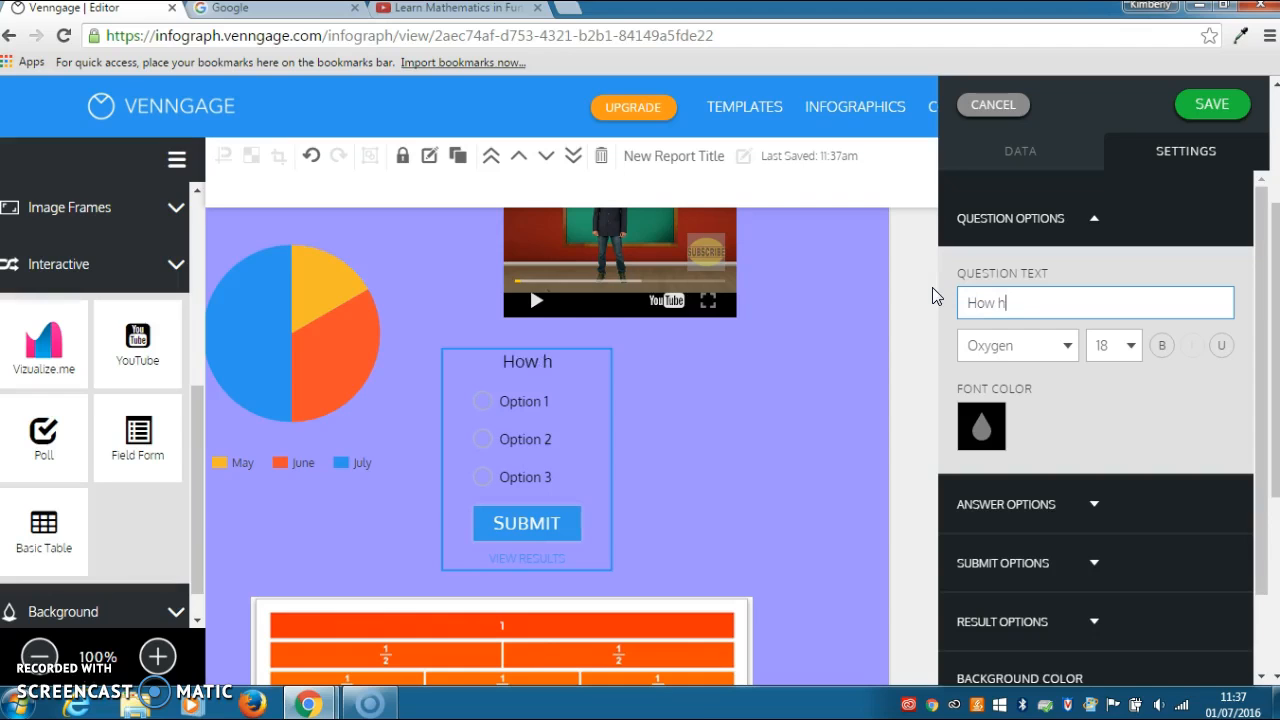
text(elpful)
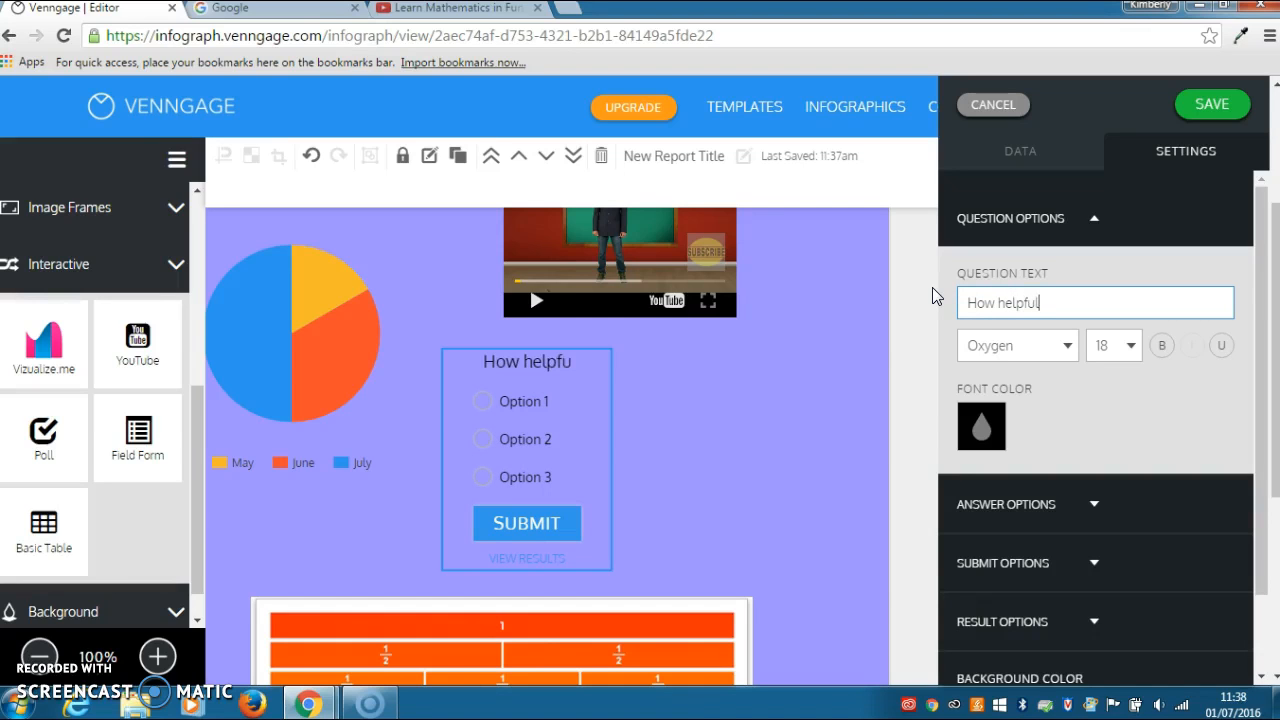
text( is this in)
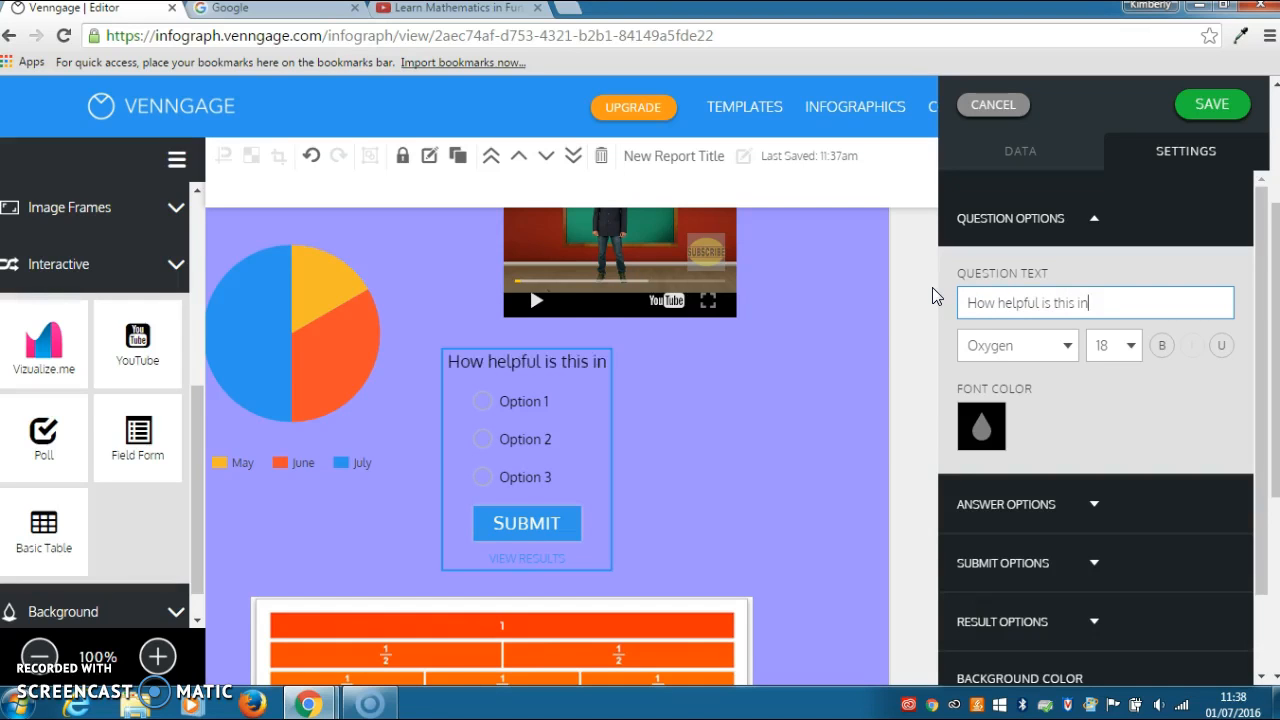
text(fogr)
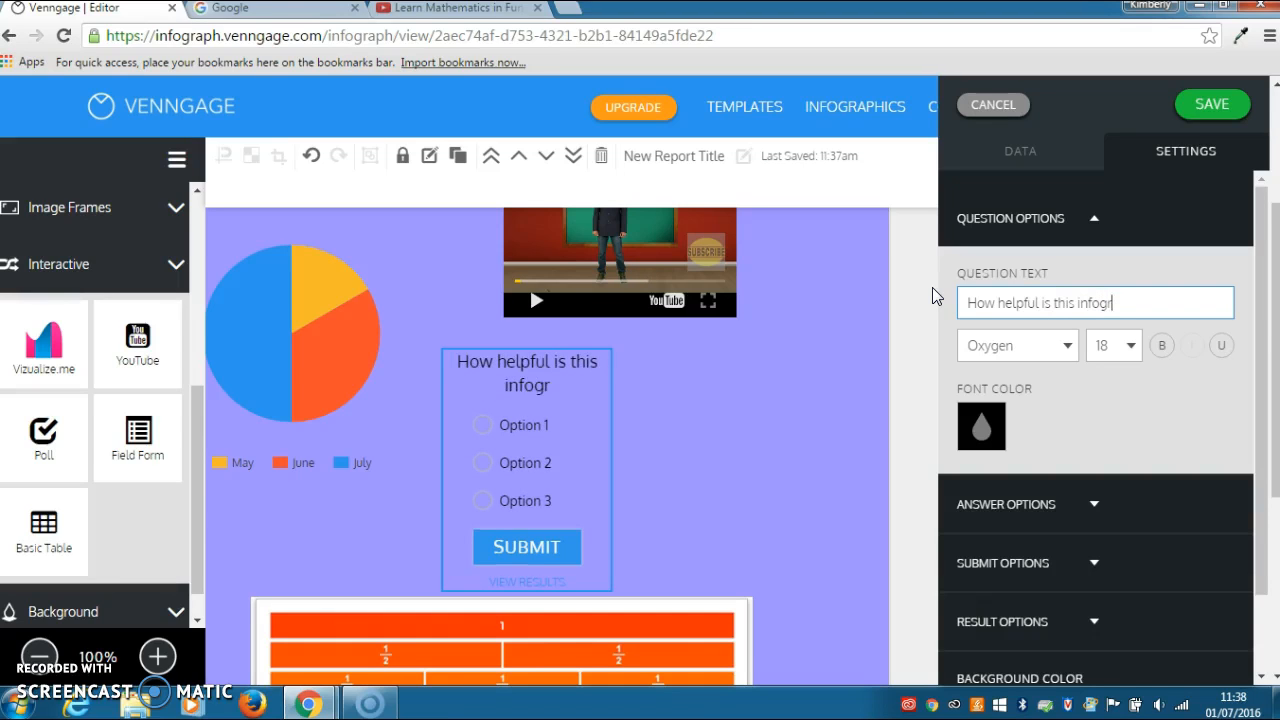
text(aphic?)
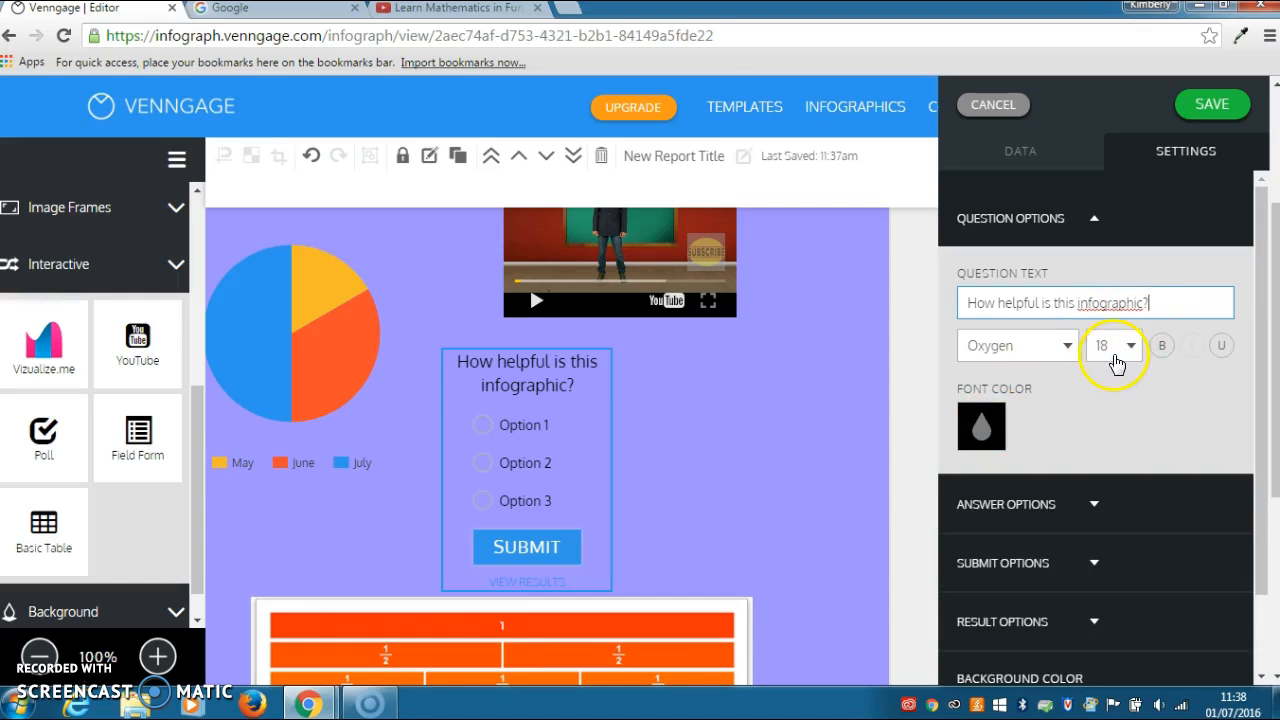
click(1067, 345)
click(1067, 345)
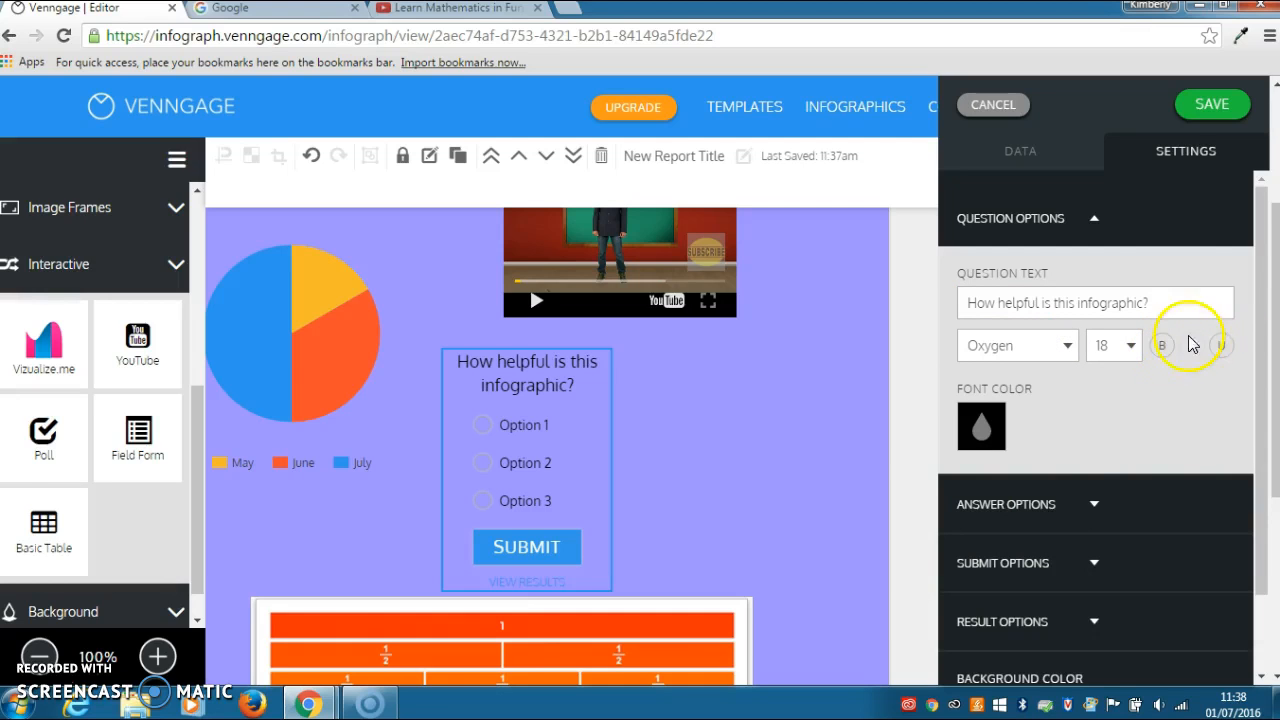
click(1096, 506)
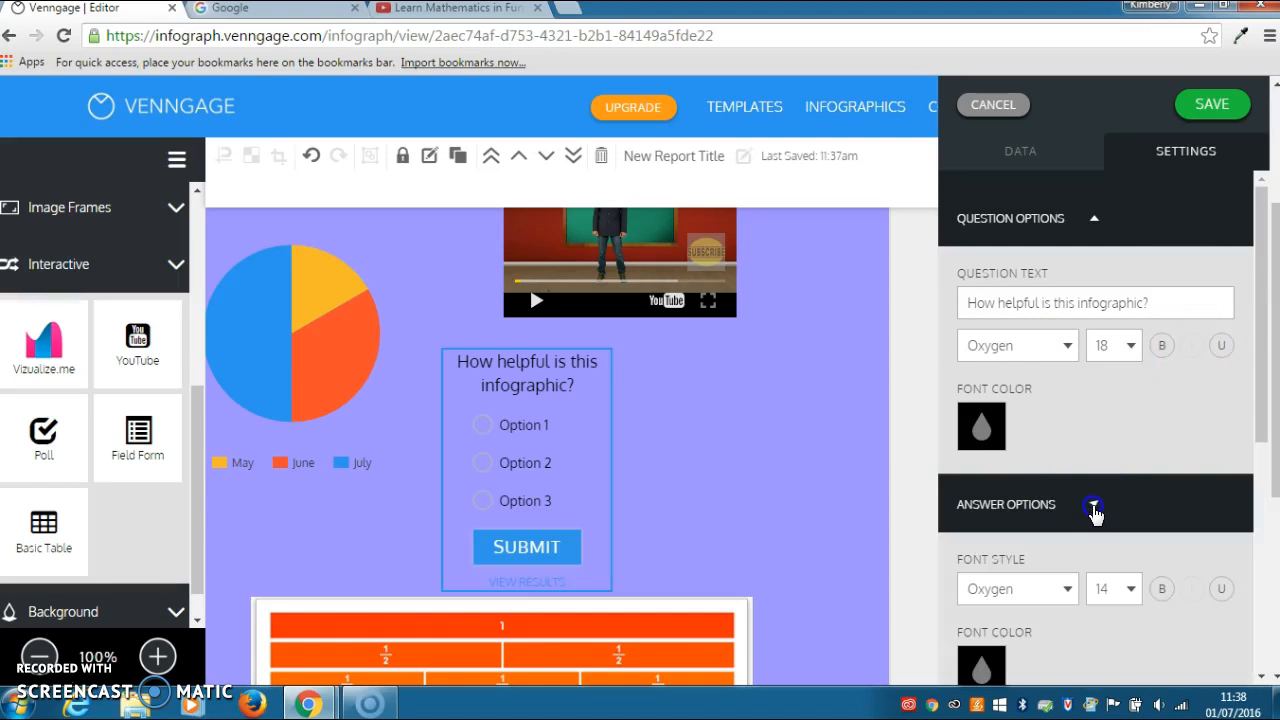
click(1264, 424)
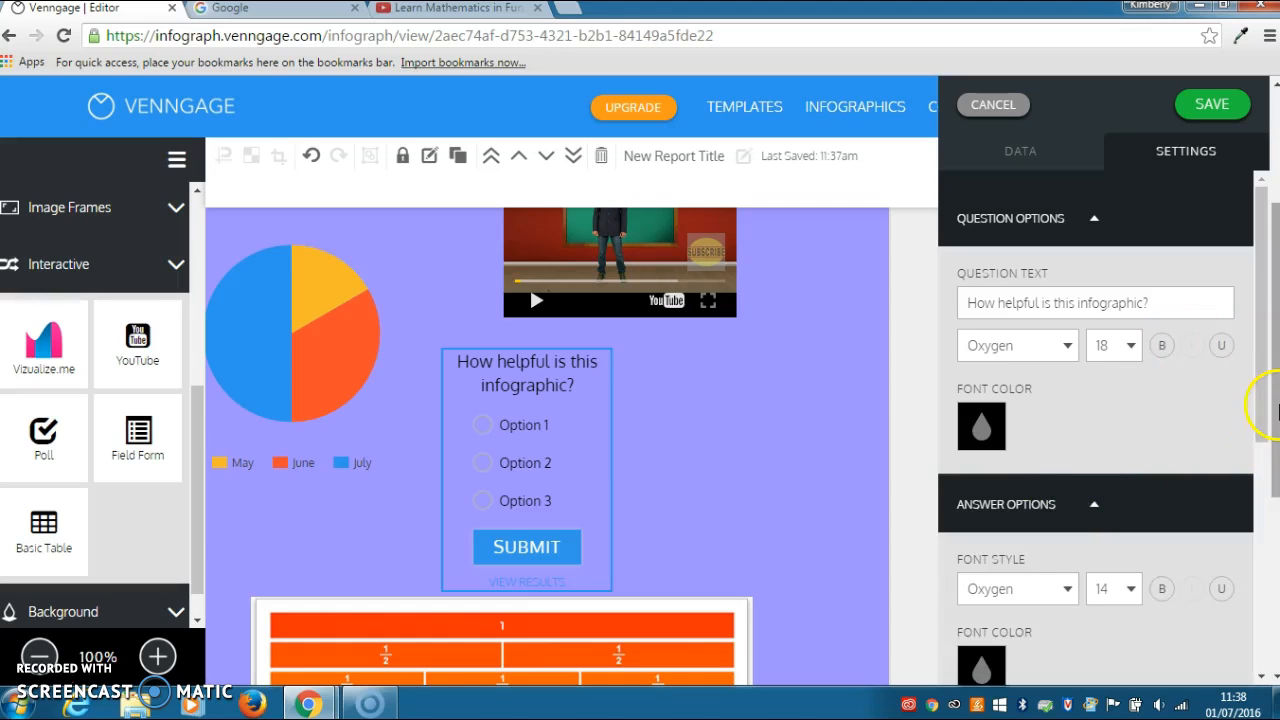
mouse_move(1264, 424)
mouse_down()
mouse_move(1276, 432)
mouse_move(1266, 423)
mouse_move(1260, 437)
mouse_move(1266, 530)
mouse_move(1260, 418)
mouse_up()
Replace the poll's three answer options with "Very", "Little" and "Not at all", and save the poll.
click(1022, 157)
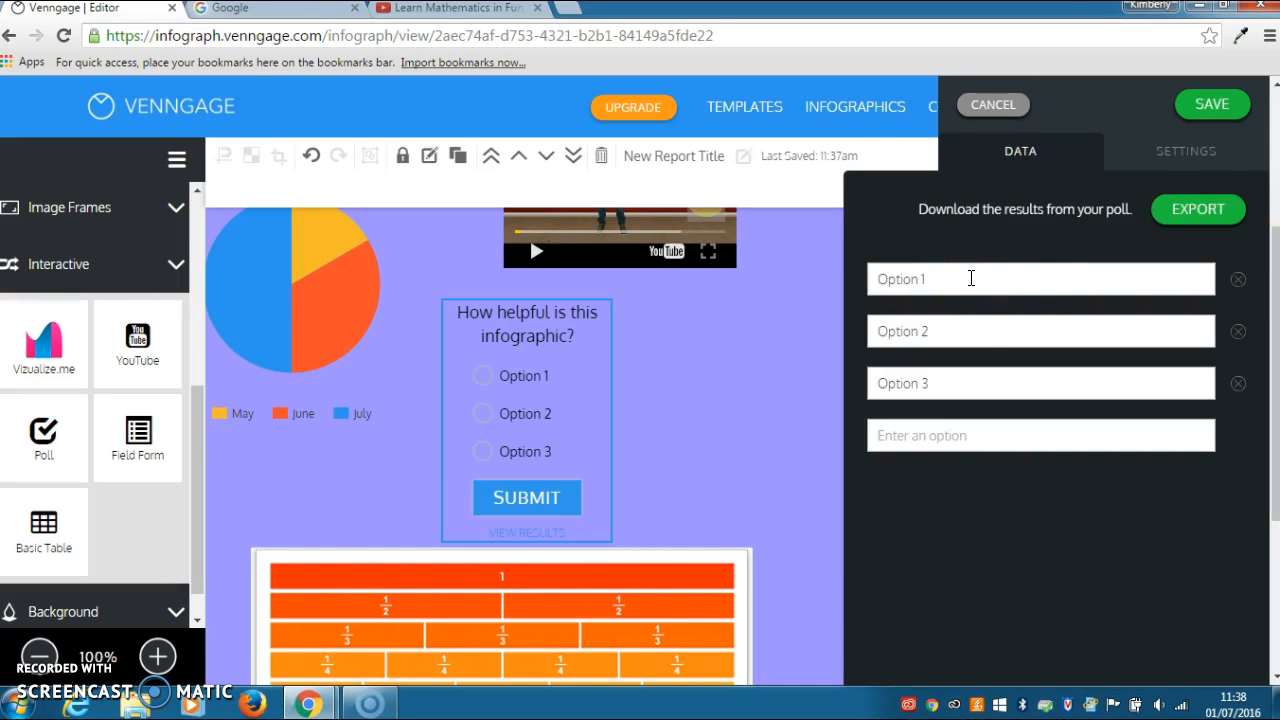
drag(929, 280, 880, 279)
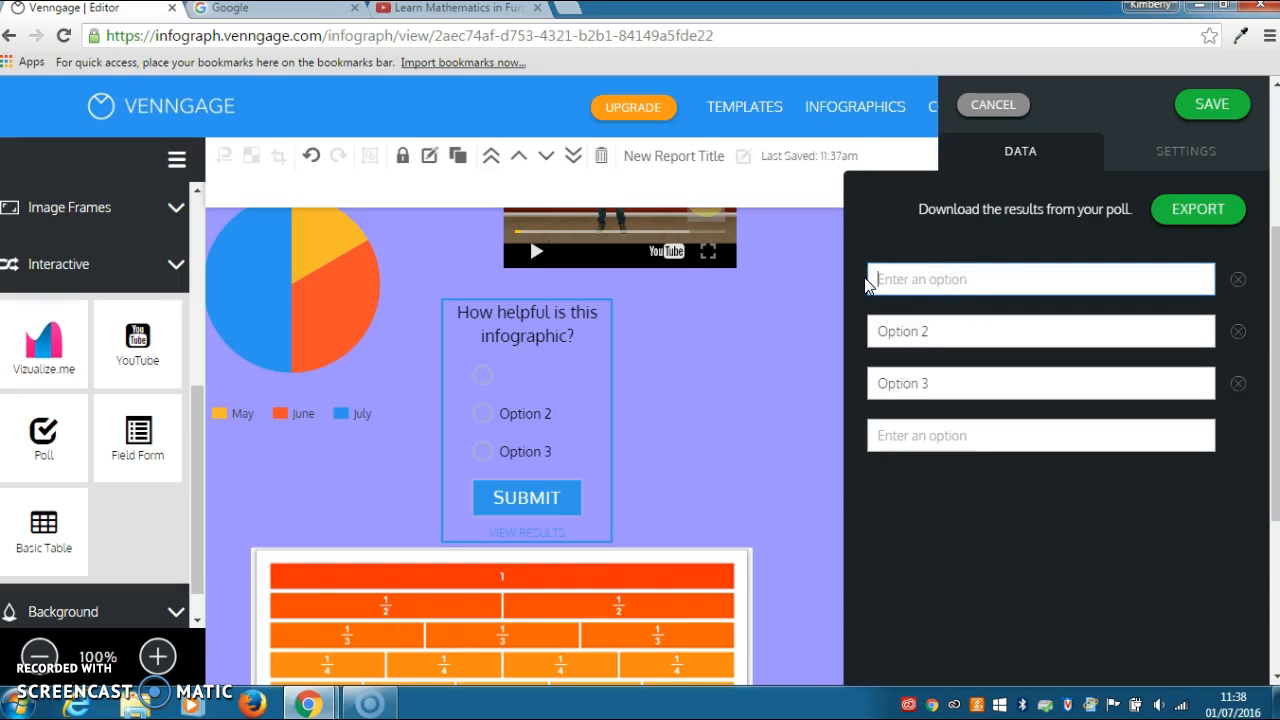
right_click(888, 333)
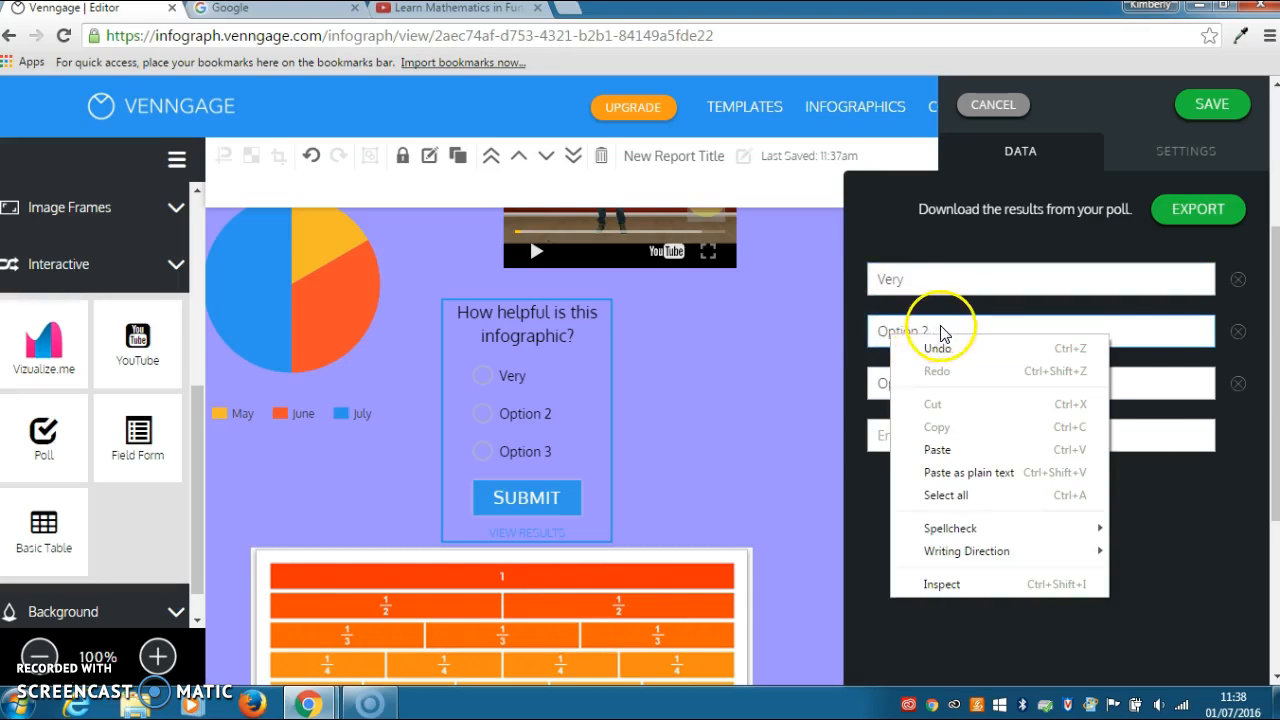
right_click(940, 327)
click(938, 325)
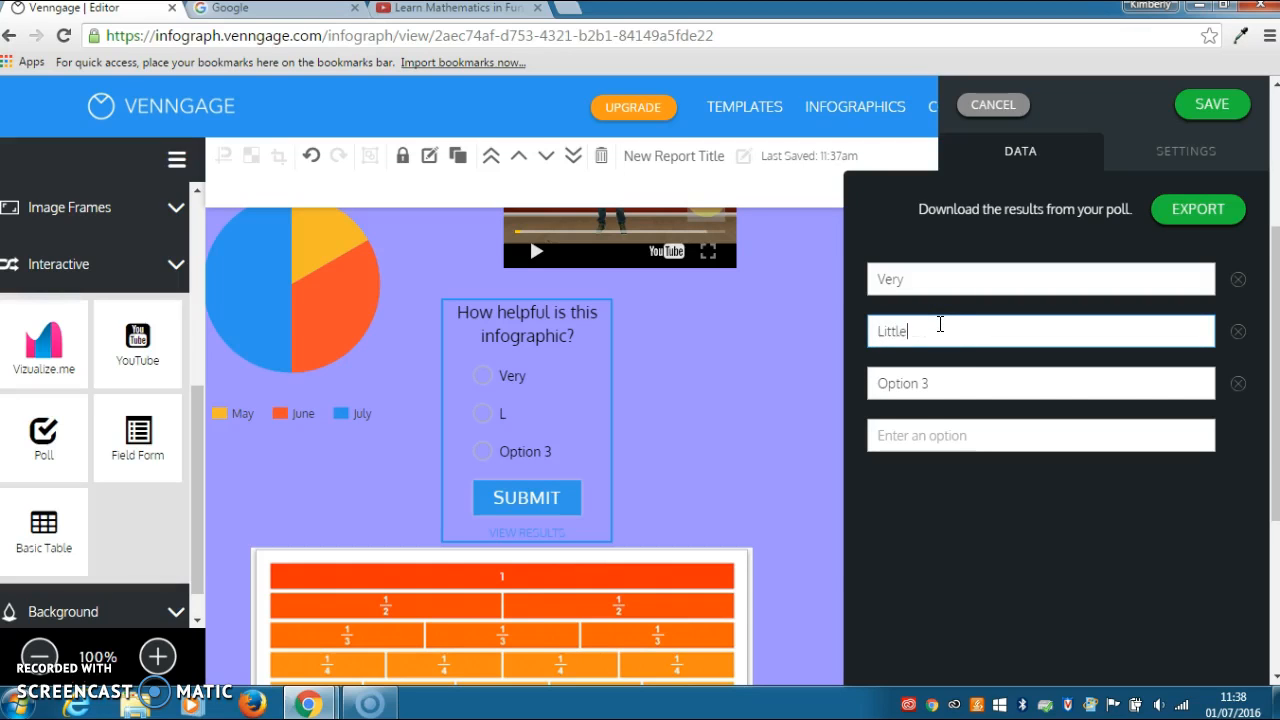
click(937, 390)
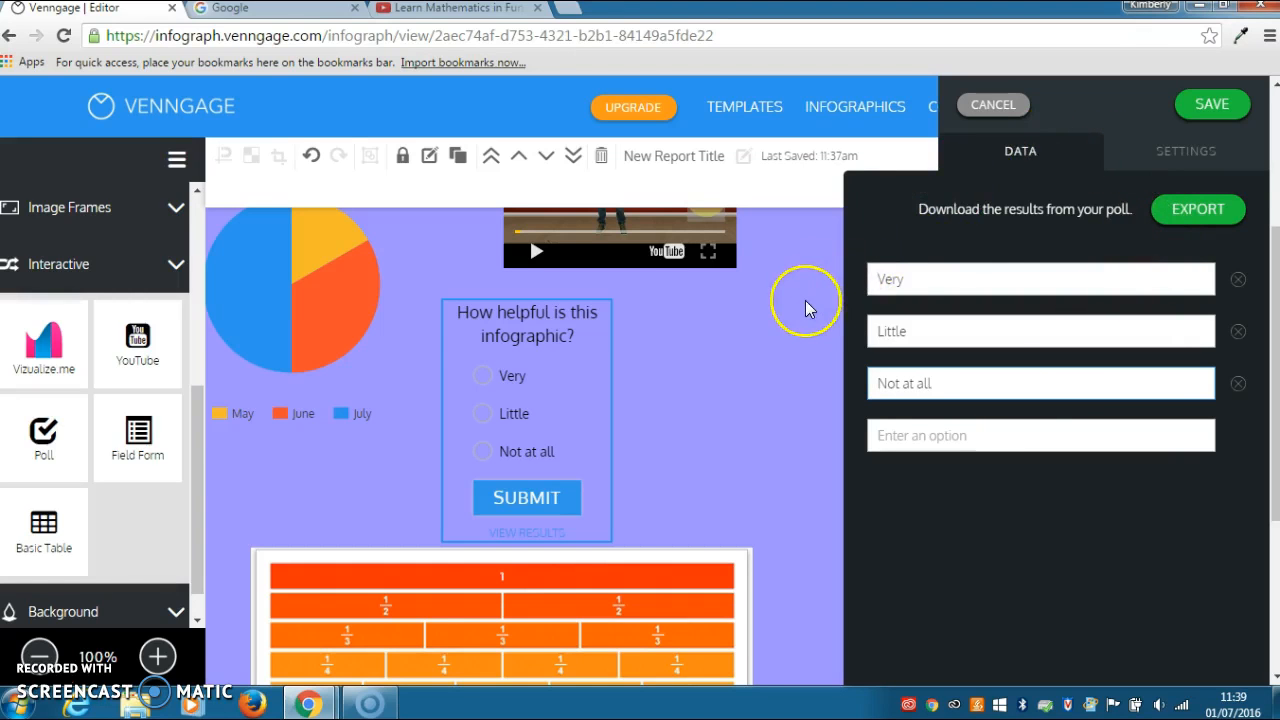
click(1210, 105)
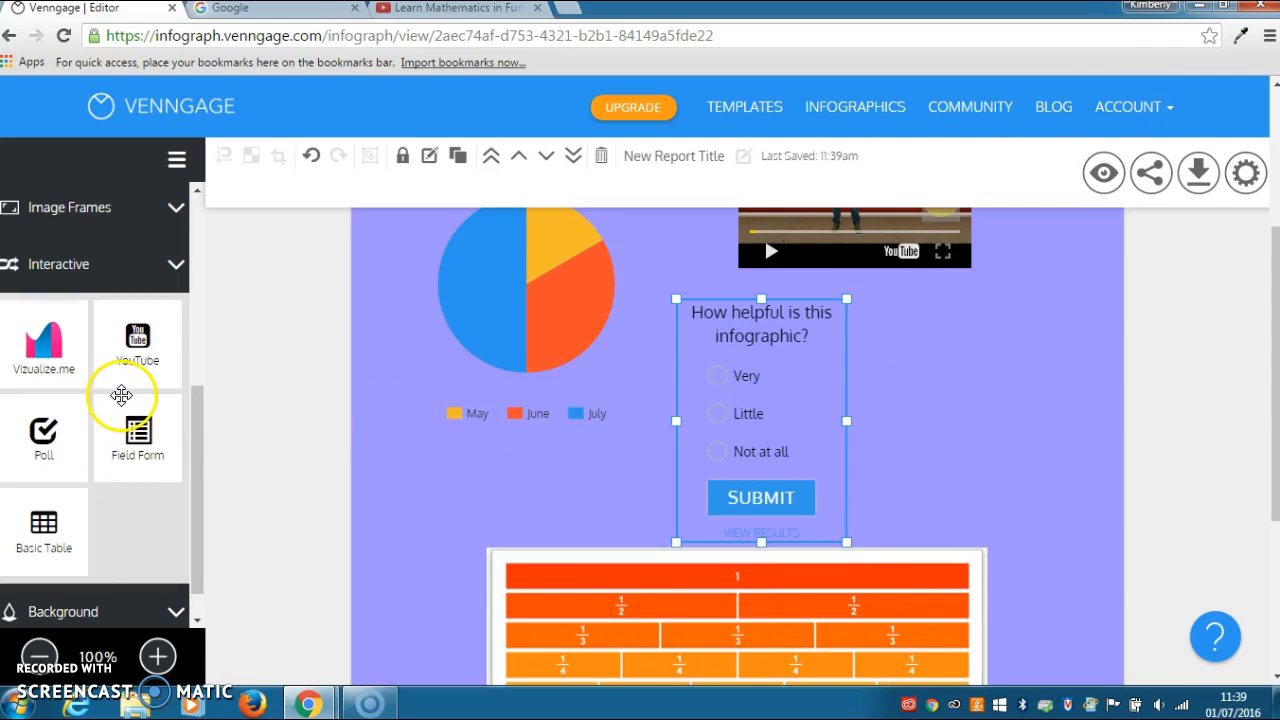
drag(134, 430, 474, 492)
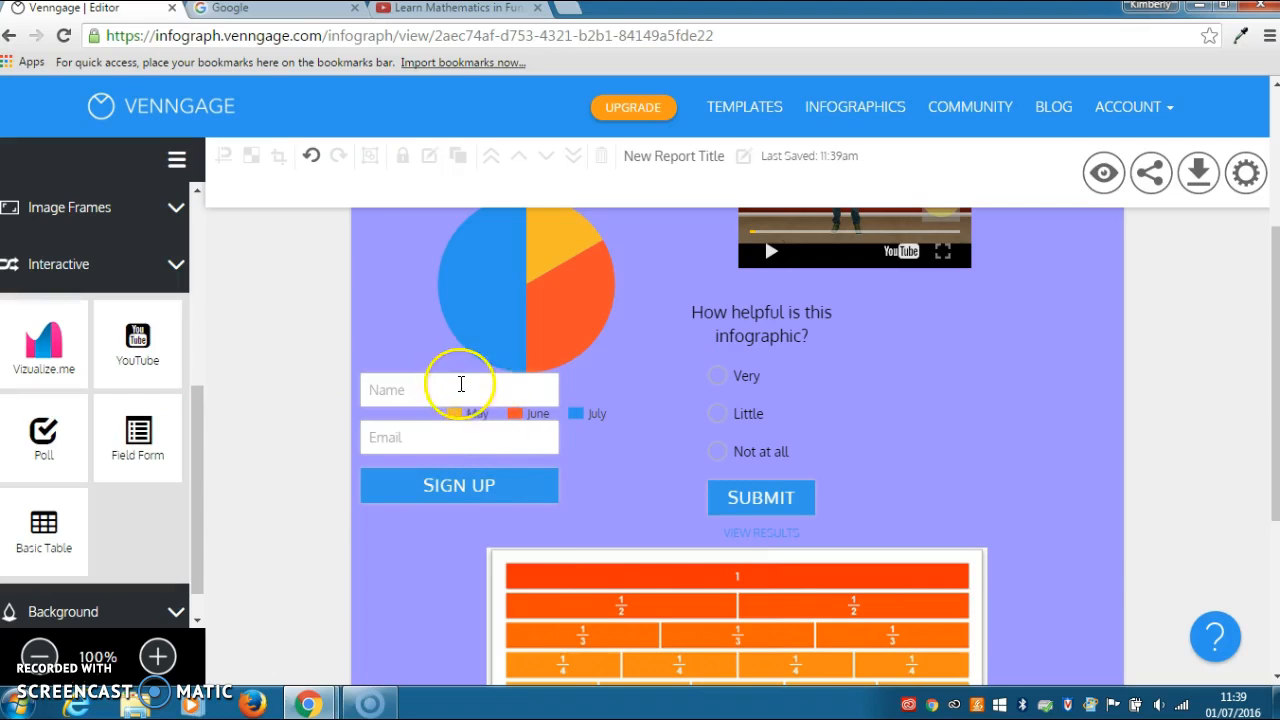
click(459, 388)
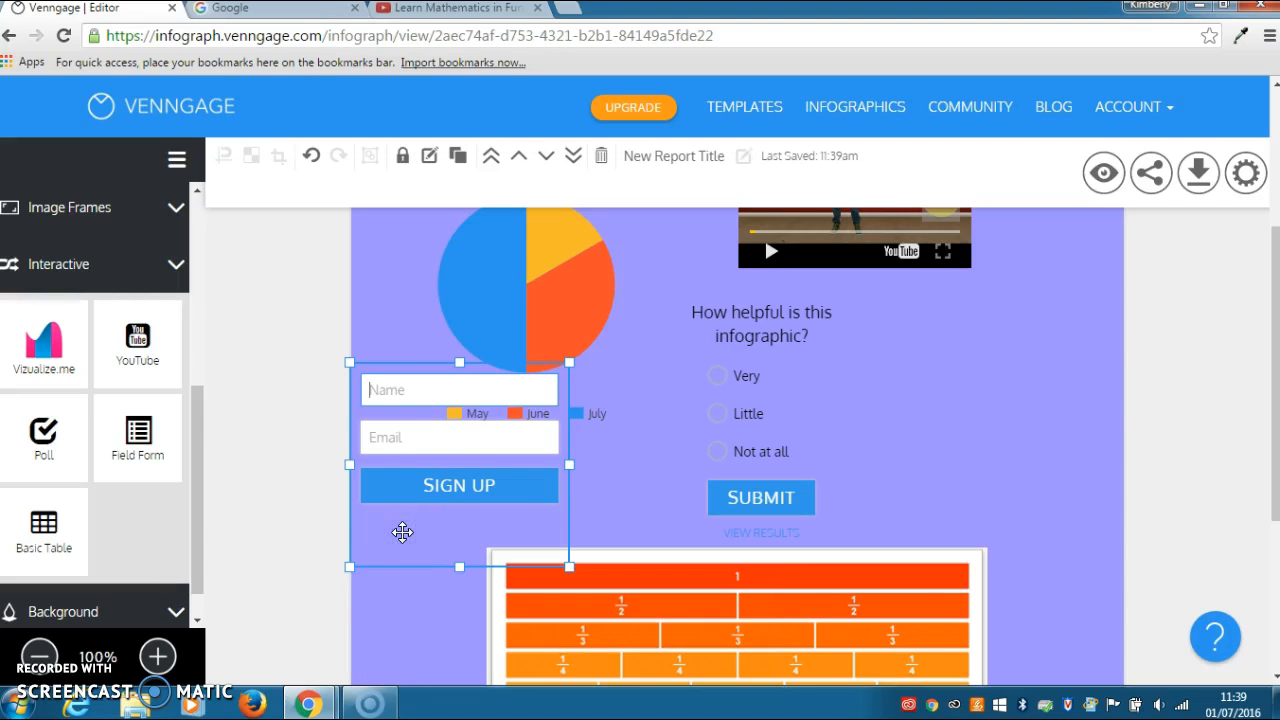
drag(380, 366, 920, 329)
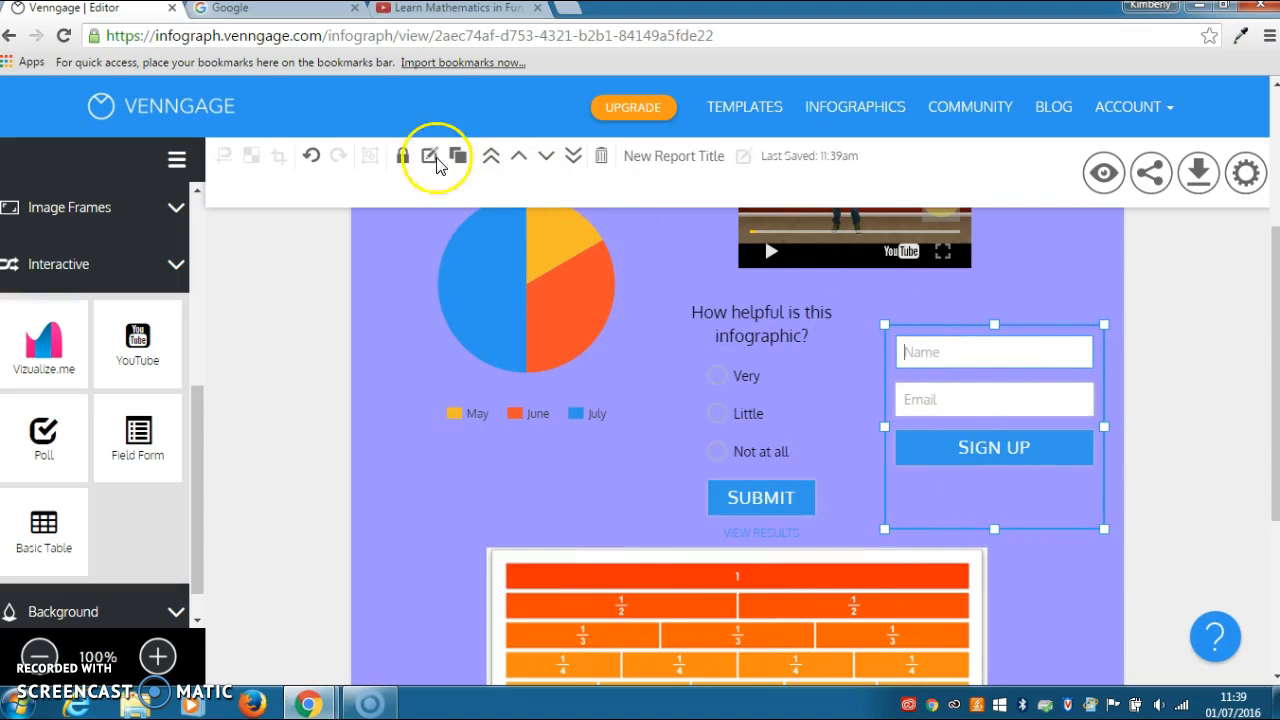
click(318, 166)
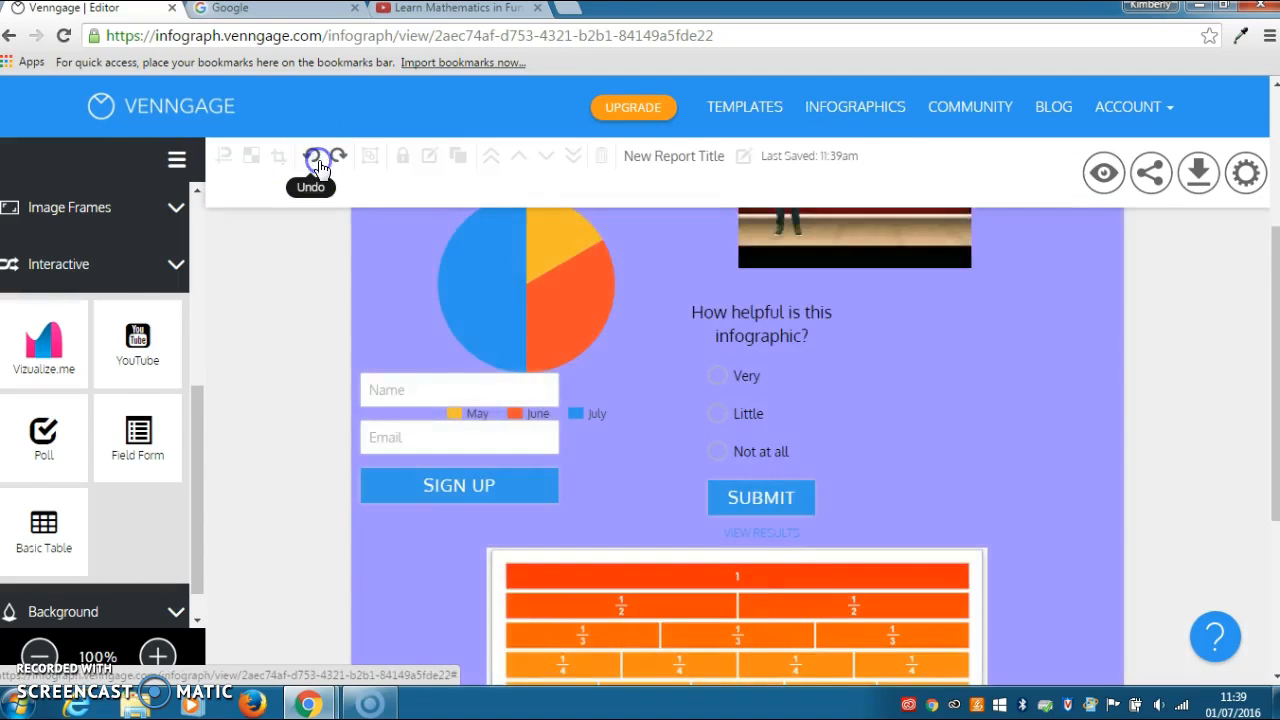
click(318, 166)
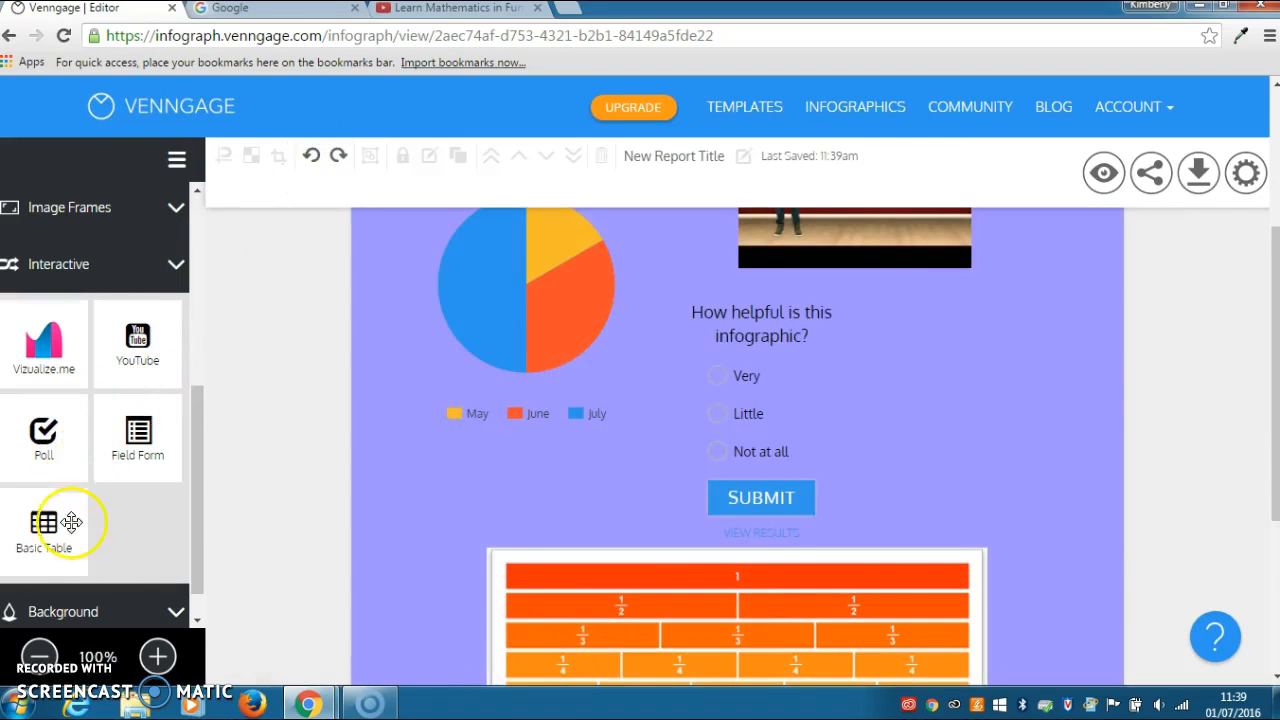
Add a basic table below the pie chart and shrink the fraction chart so the table fits above it.
drag(71, 523, 990, 388)
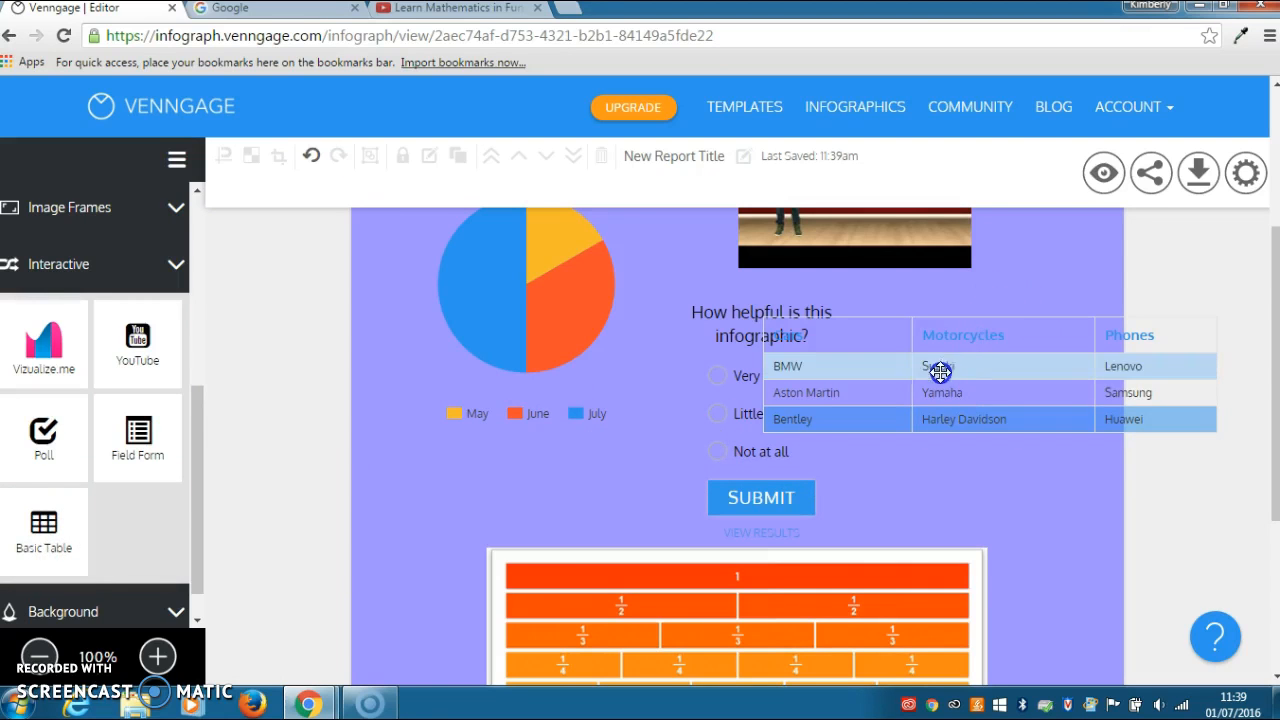
drag(978, 394, 746, 516)
drag(1271, 266, 1275, 352)
click(955, 449)
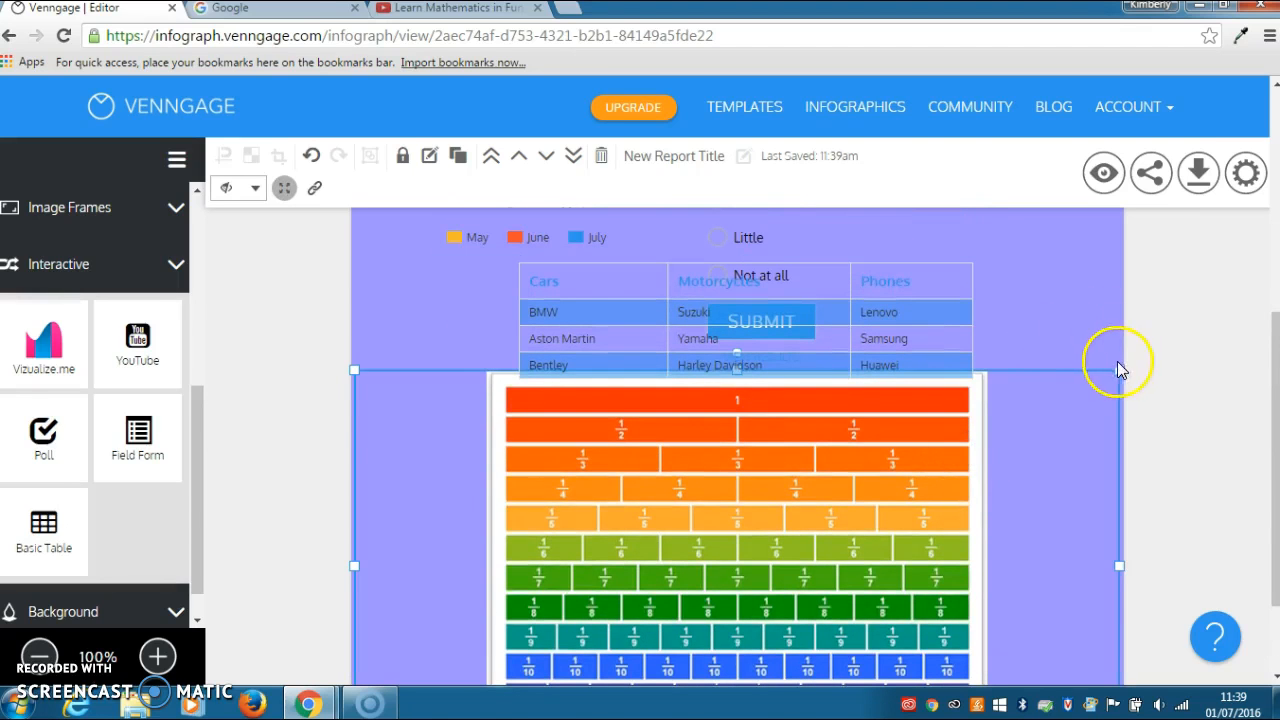
drag(1118, 369, 1027, 476)
drag(941, 365, 934, 427)
Shrink the fraction chart further and move the table down between the poll and the fraction chart.
click(853, 542)
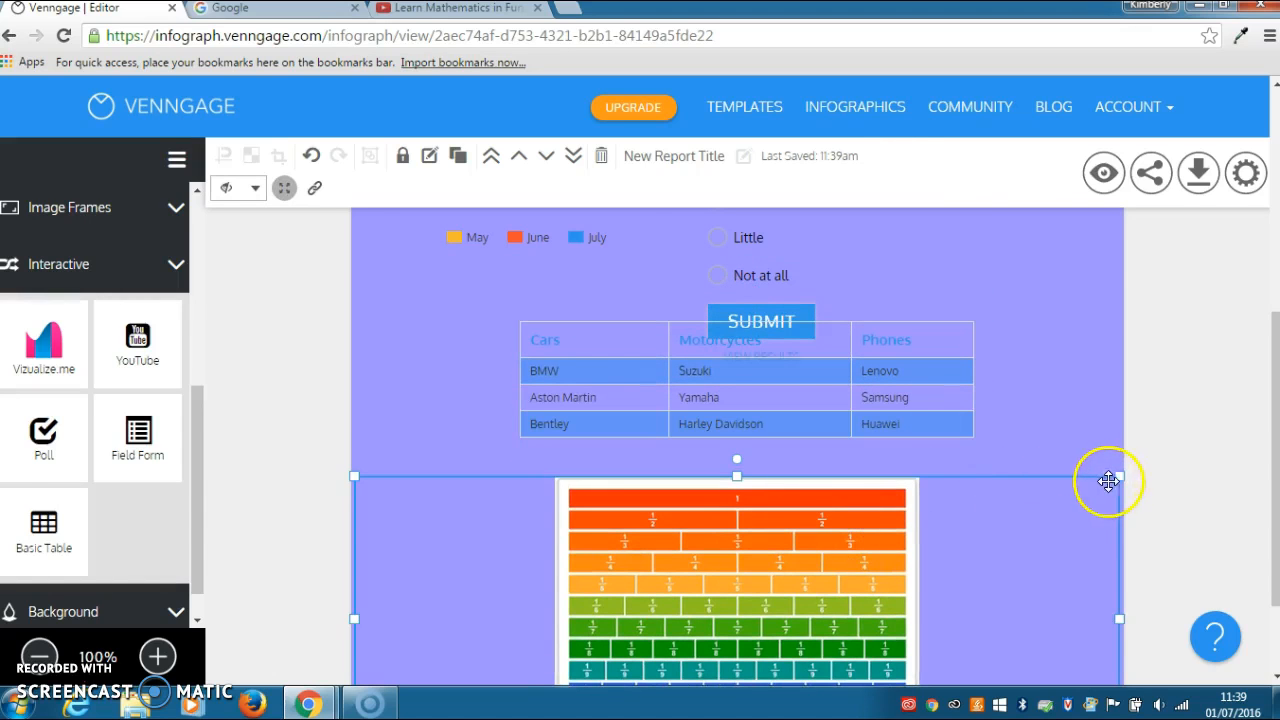
drag(1118, 477, 1121, 537)
drag(1121, 473, 1096, 525)
click(940, 411)
drag(937, 414, 935, 470)
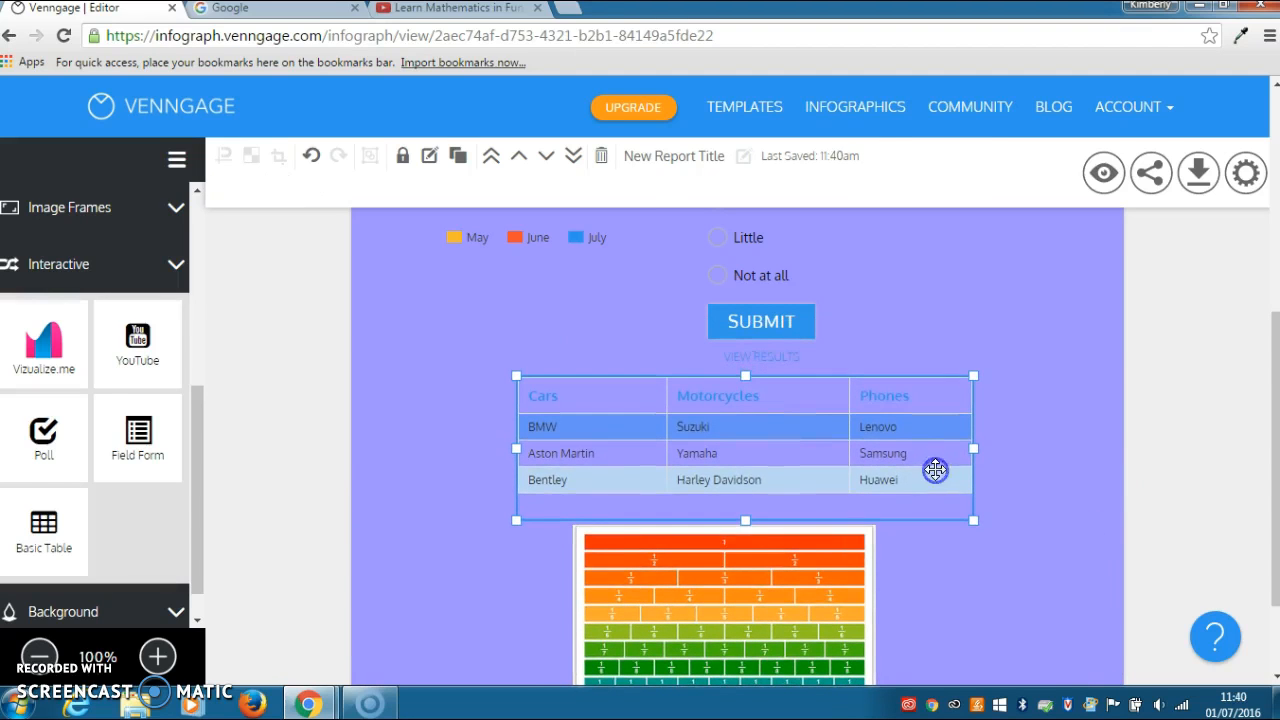
Set the table's header font color to black and save the table.
click(886, 450)
click(886, 450)
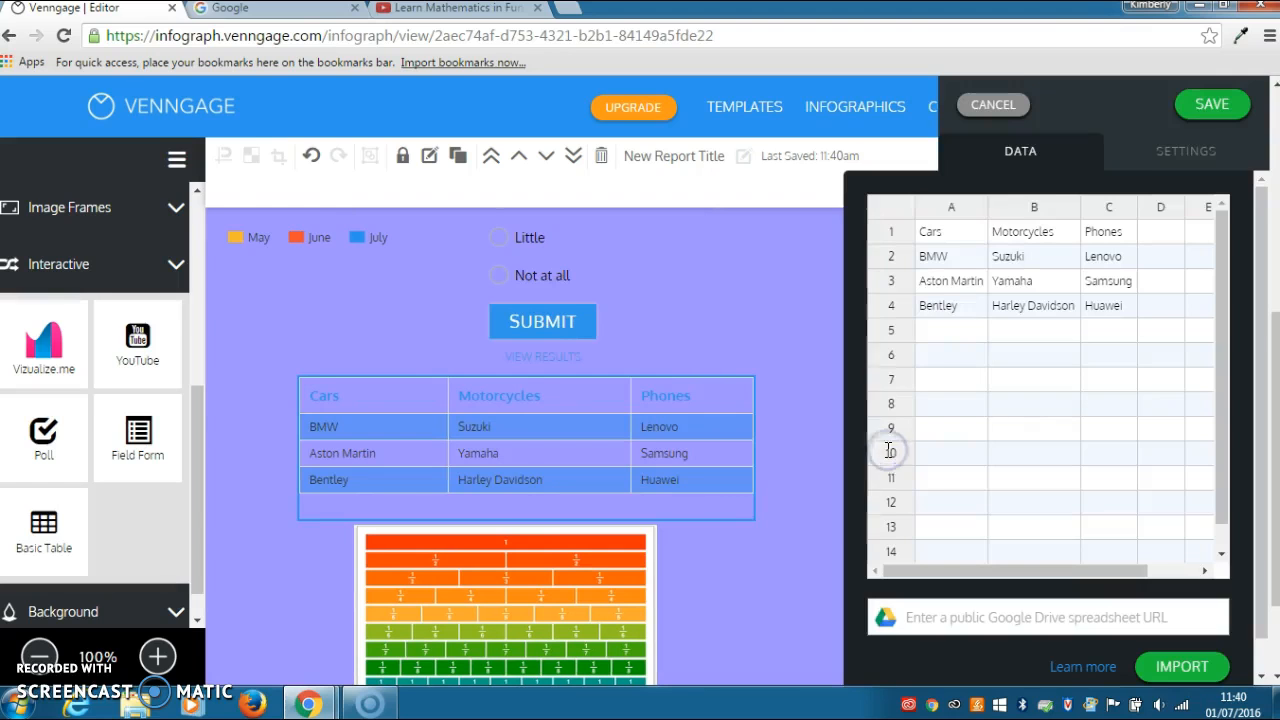
click(1187, 158)
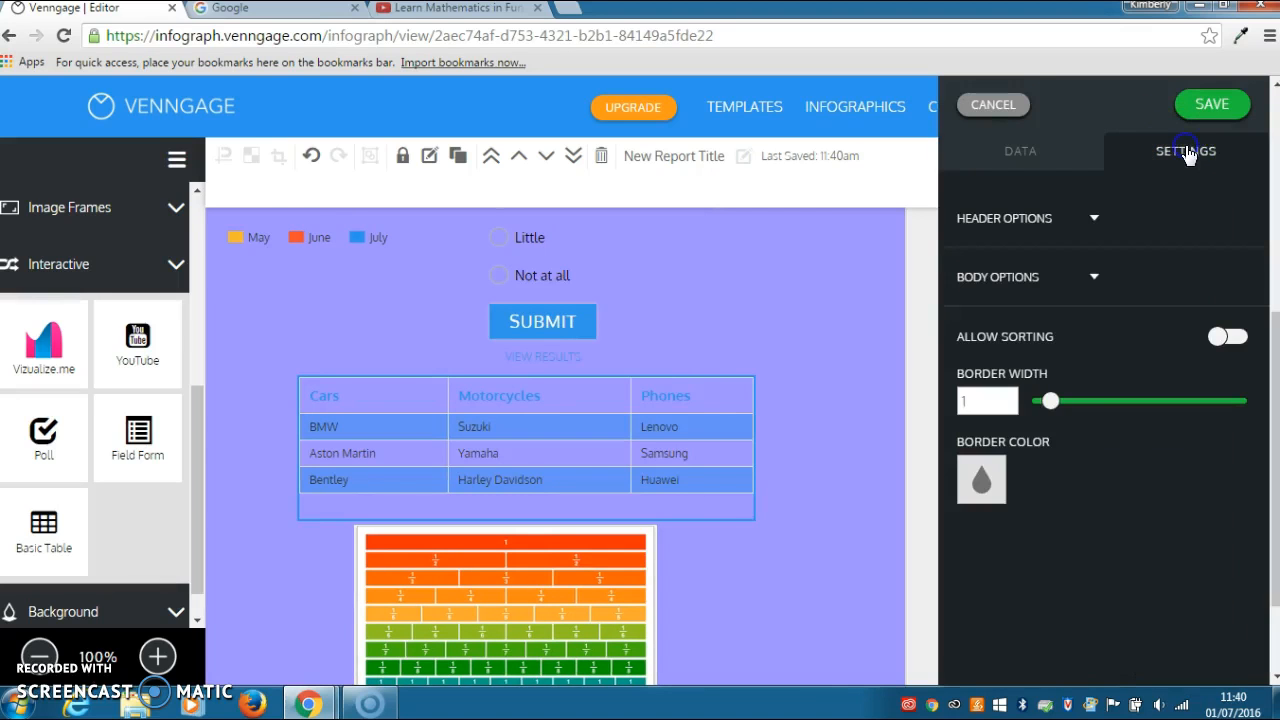
click(1090, 222)
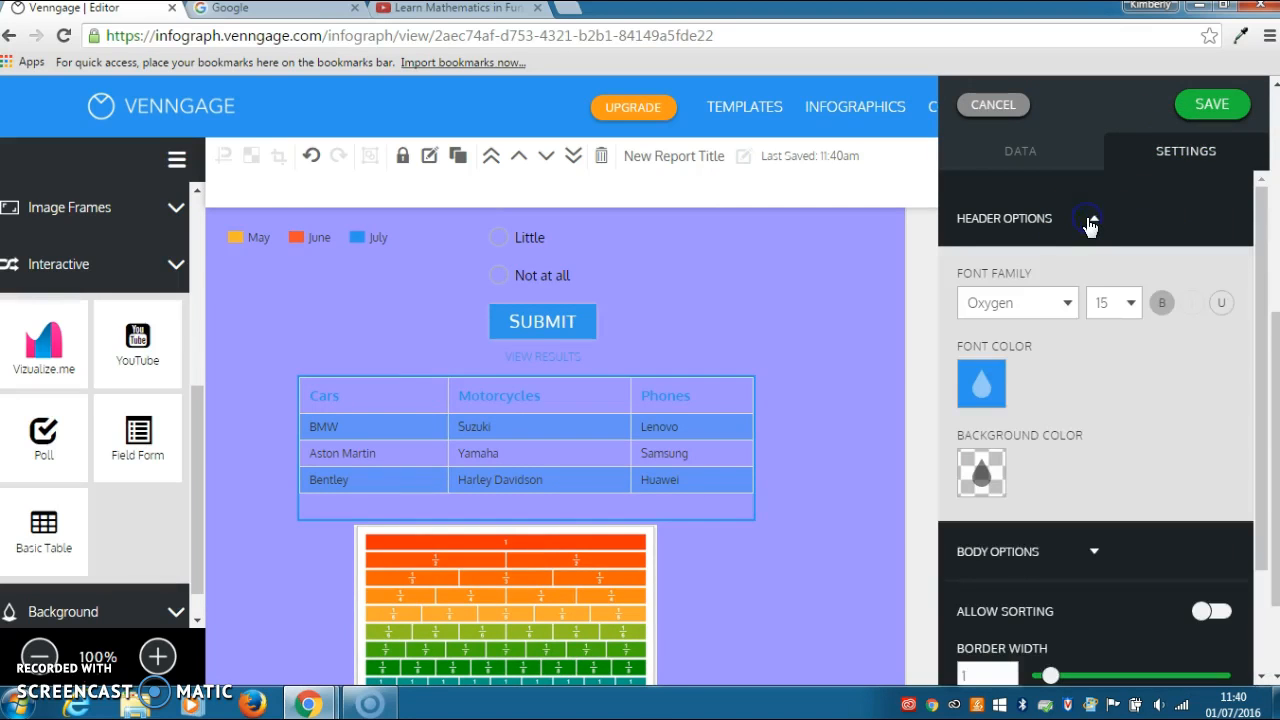
click(982, 386)
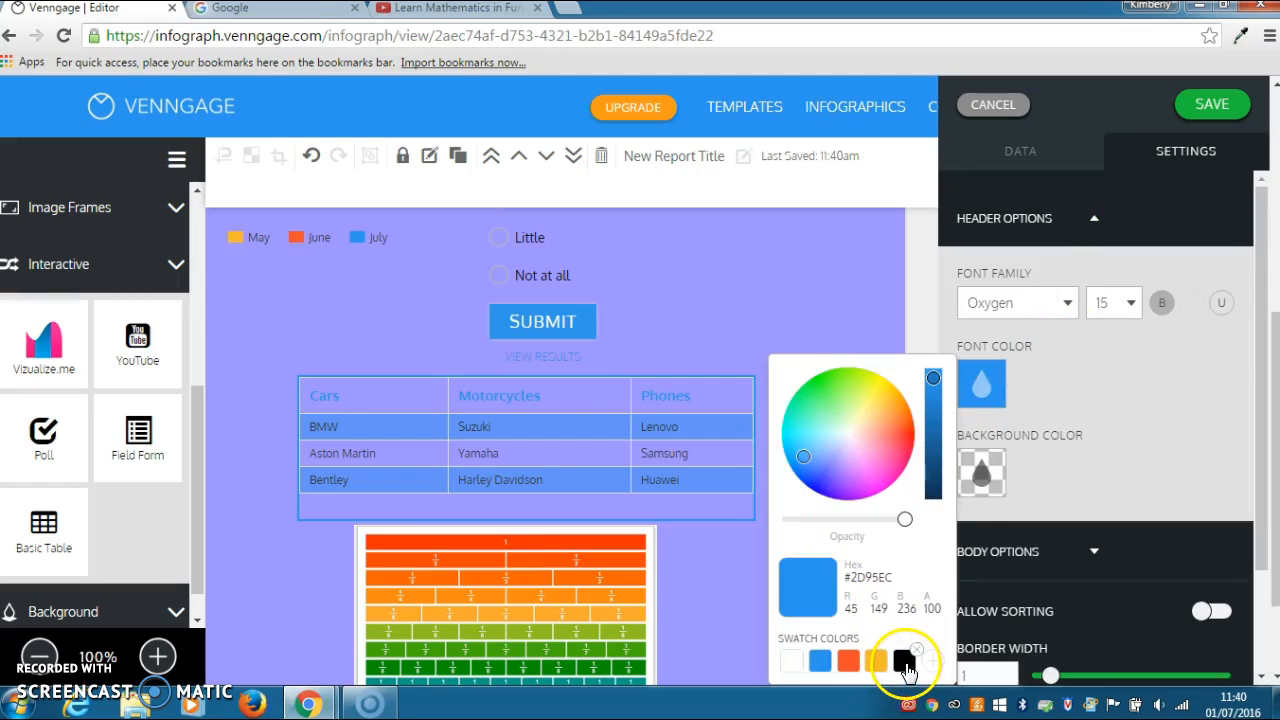
click(903, 661)
click(1080, 370)
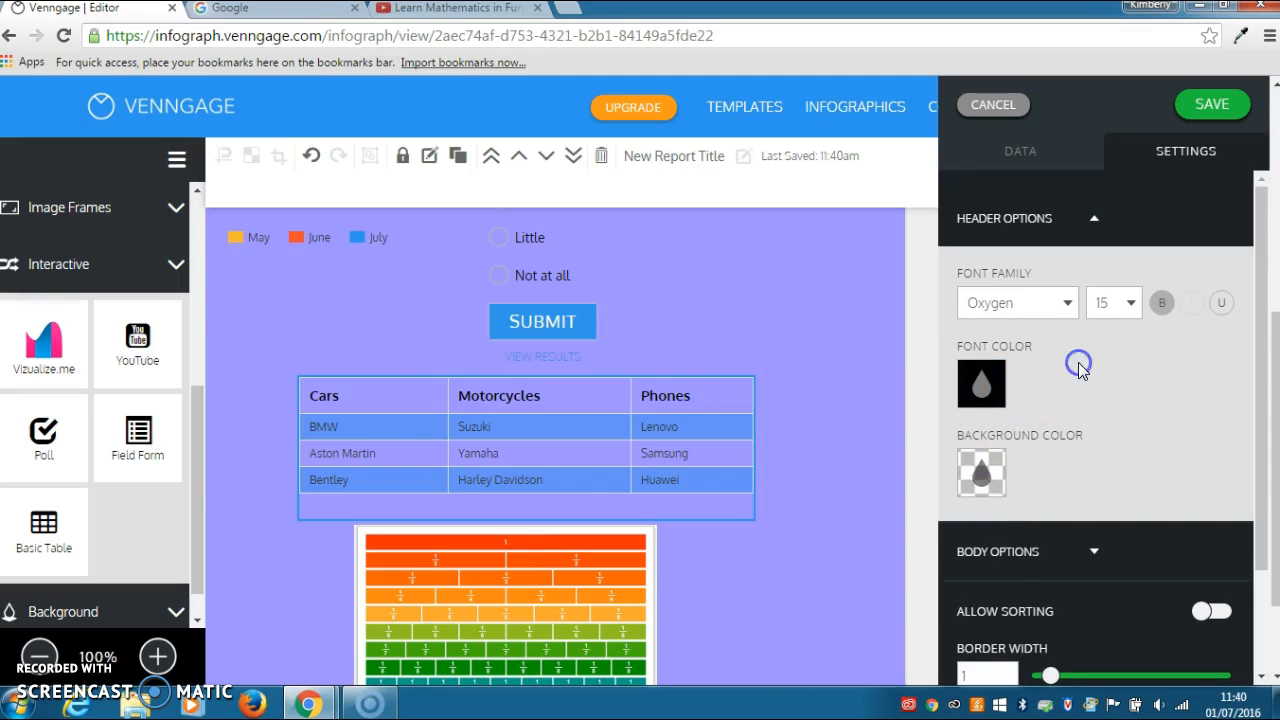
click(1037, 170)
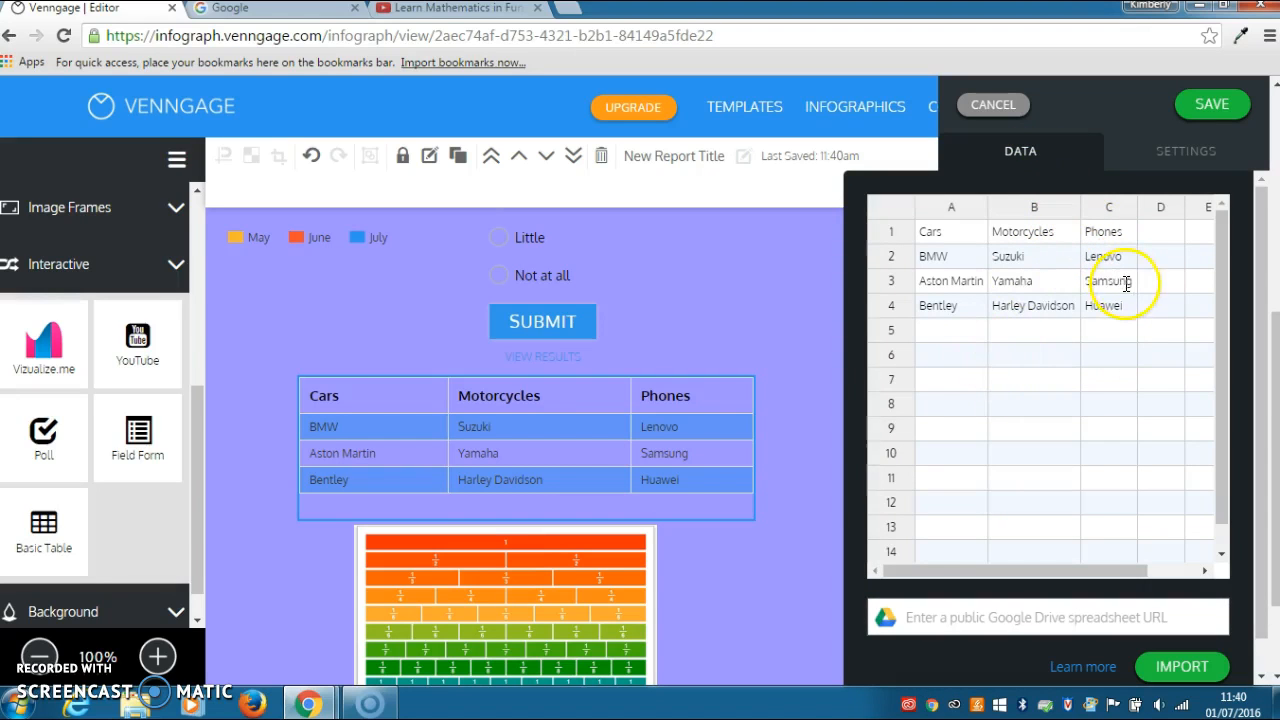
click(1211, 100)
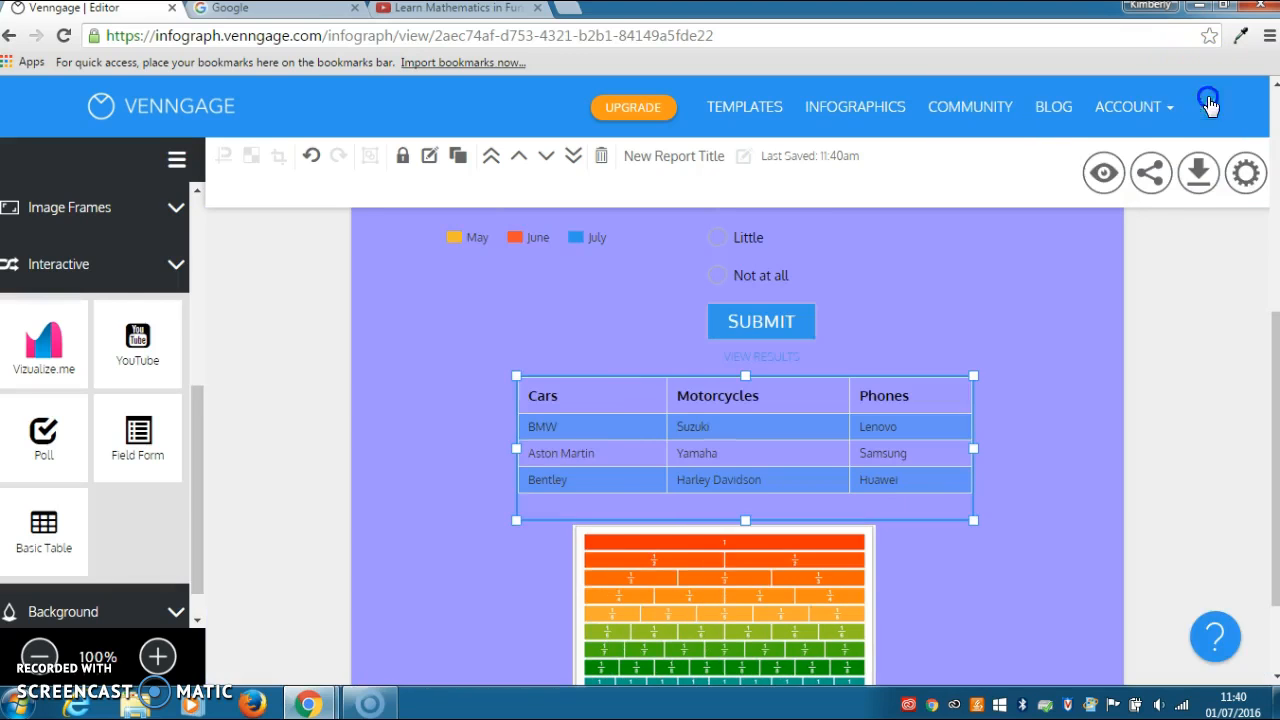
Preview the infographic as a published page and review it down to the fraction chart.
click(1102, 175)
click(1058, 280)
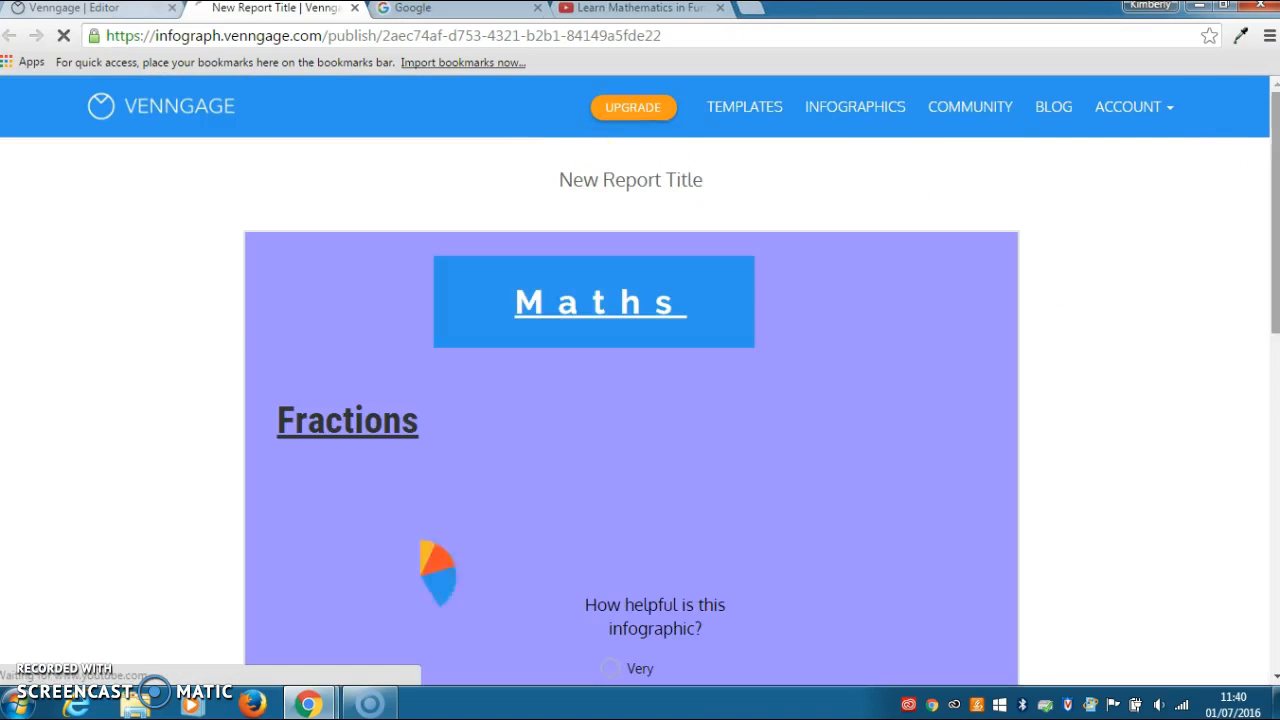
drag(1275, 148, 1257, 391)
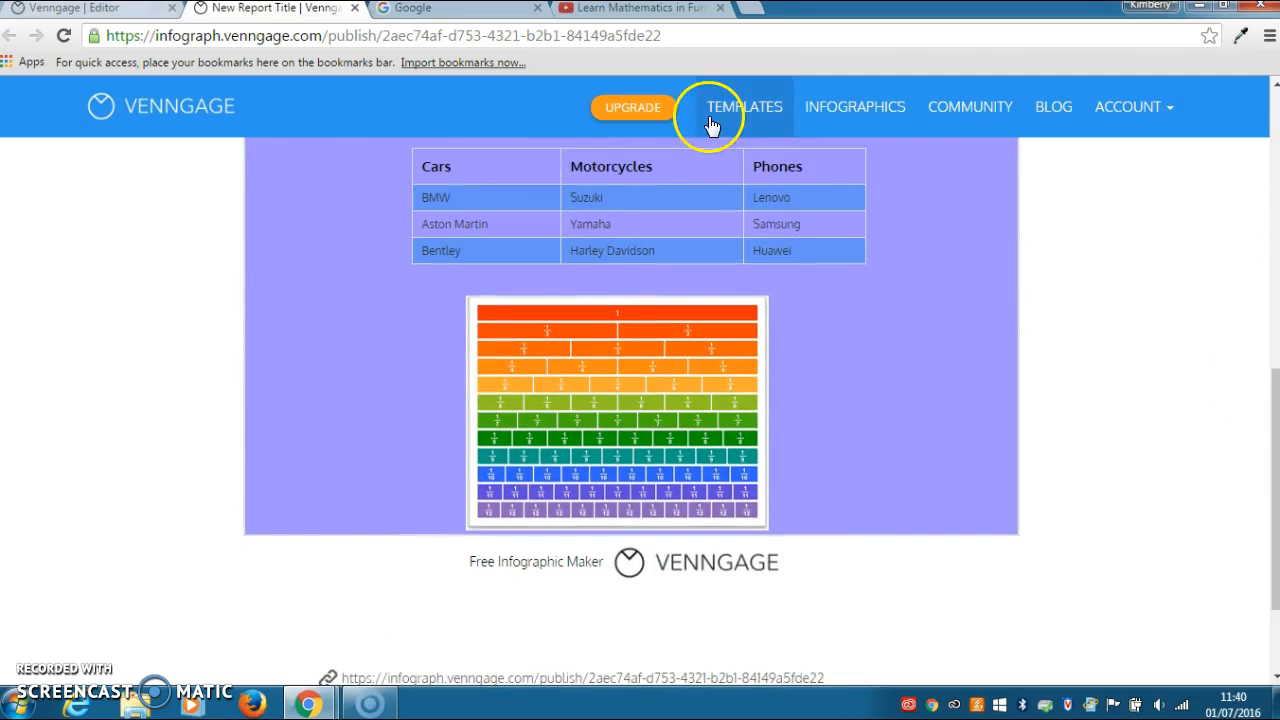
Close the preview page and publish the infographic to the Community Page under the title "Maths".
click(355, 12)
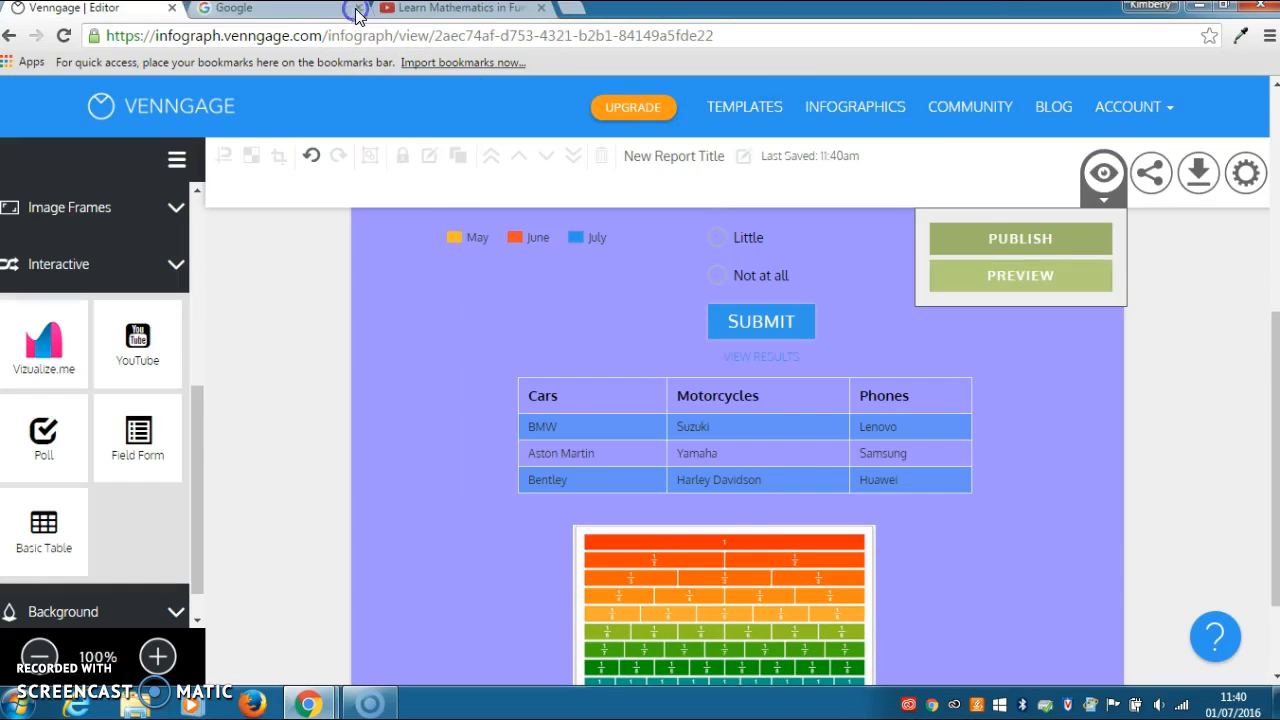
click(1020, 239)
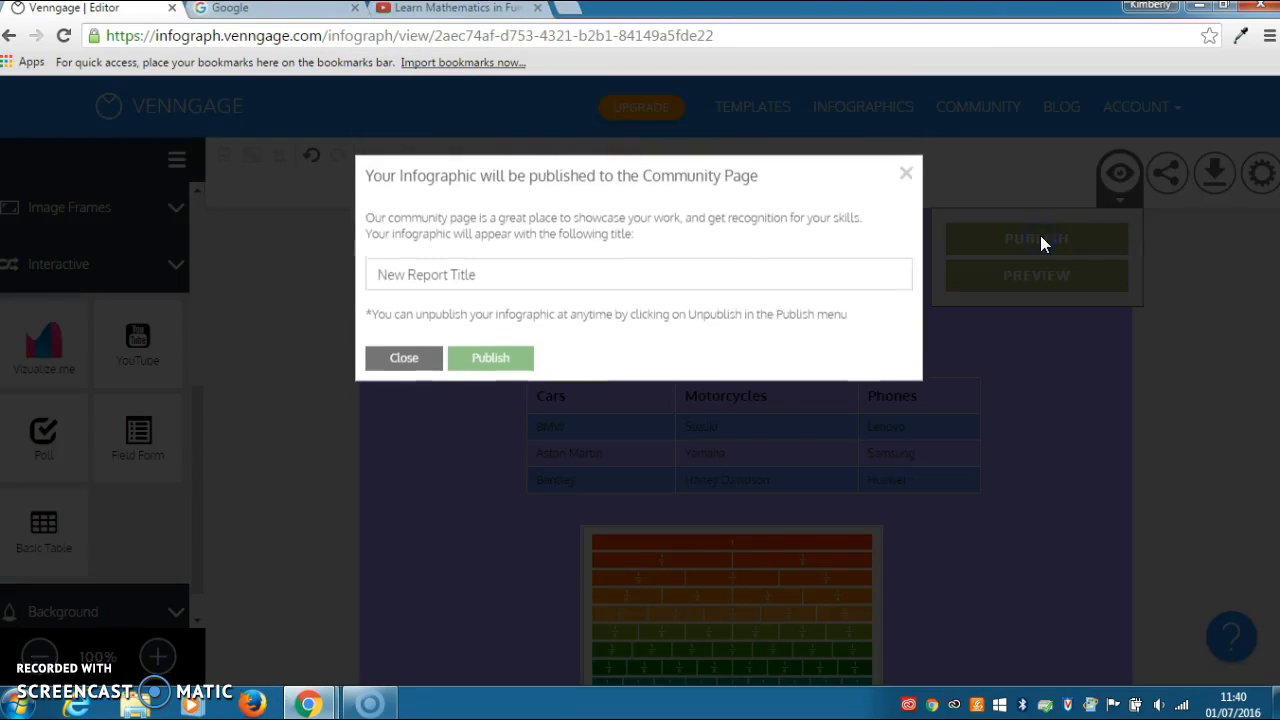
drag(522, 281, 367, 294)
text(Maths)
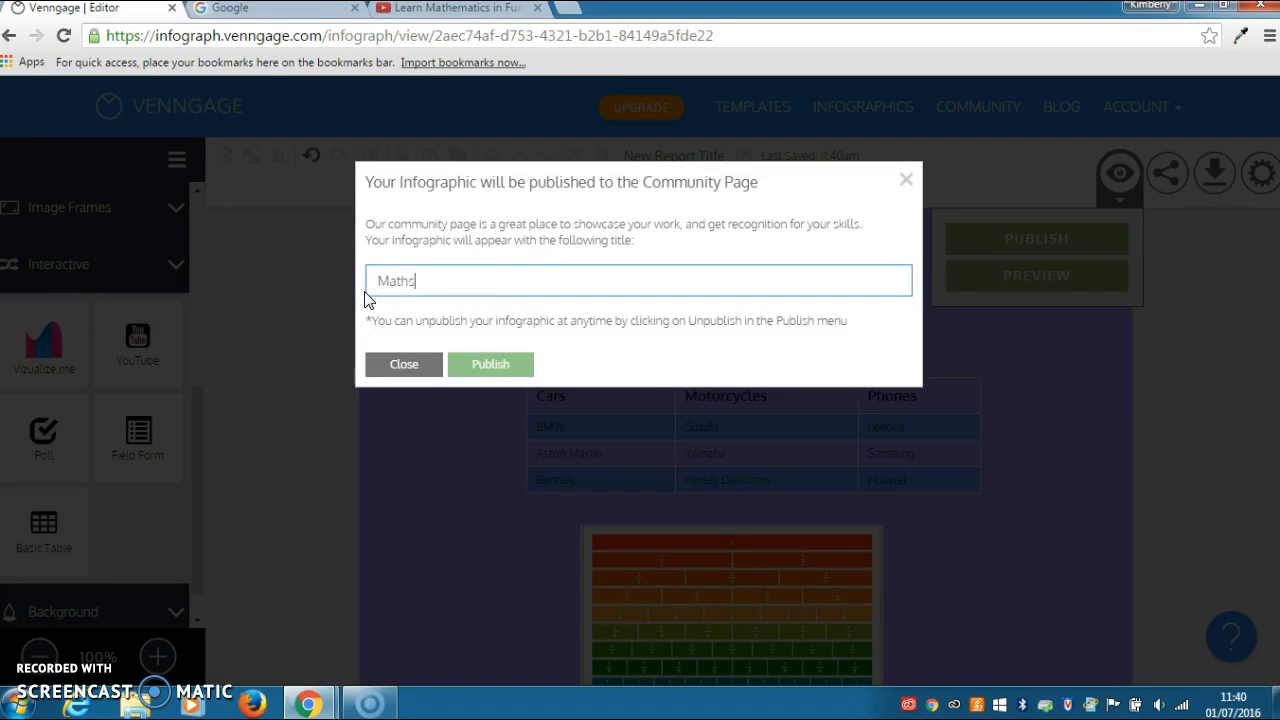
click(466, 362)
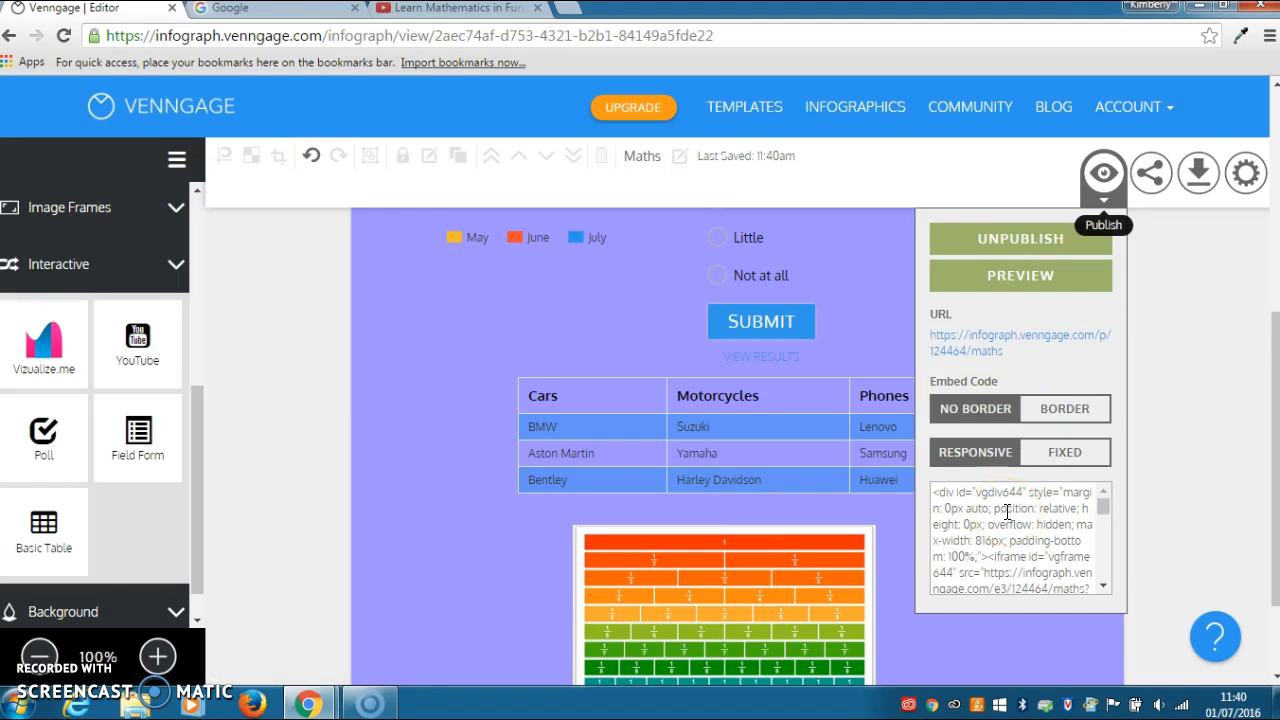
Open the infographic's sharing options and examine the choices for sharing it privately or publicly.
click(1150, 175)
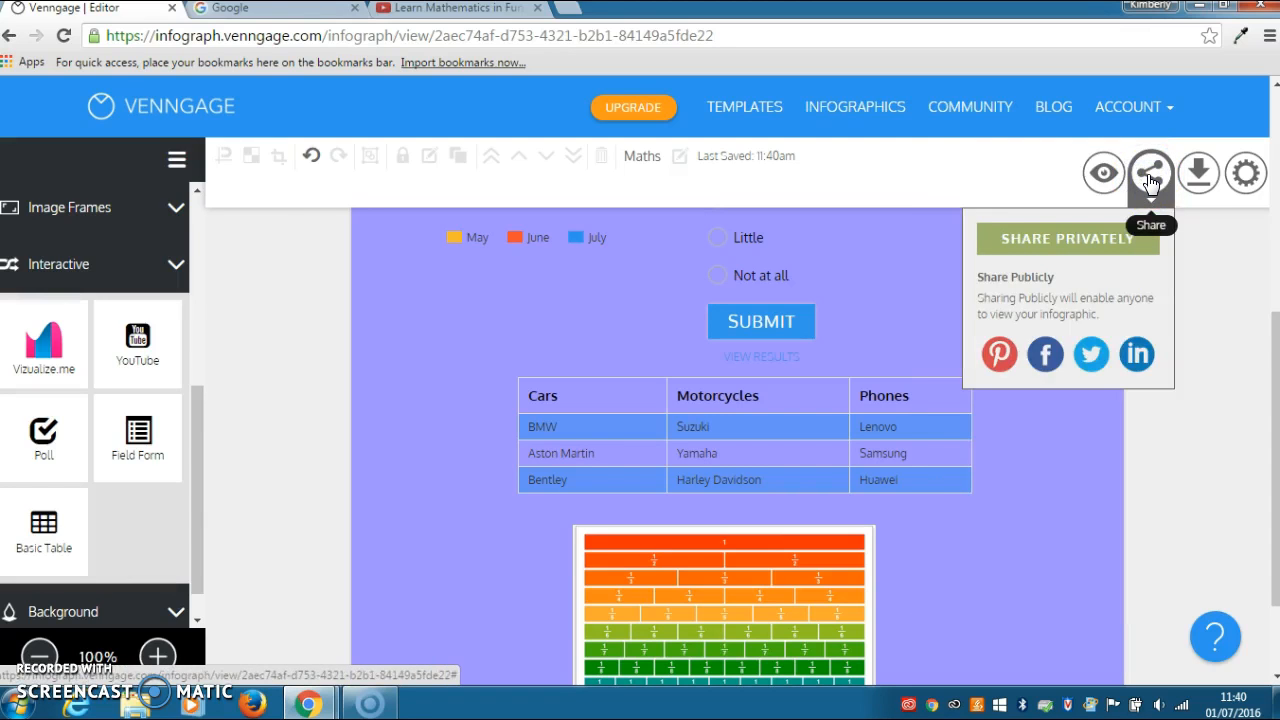
click(1152, 178)
click(1068, 256)
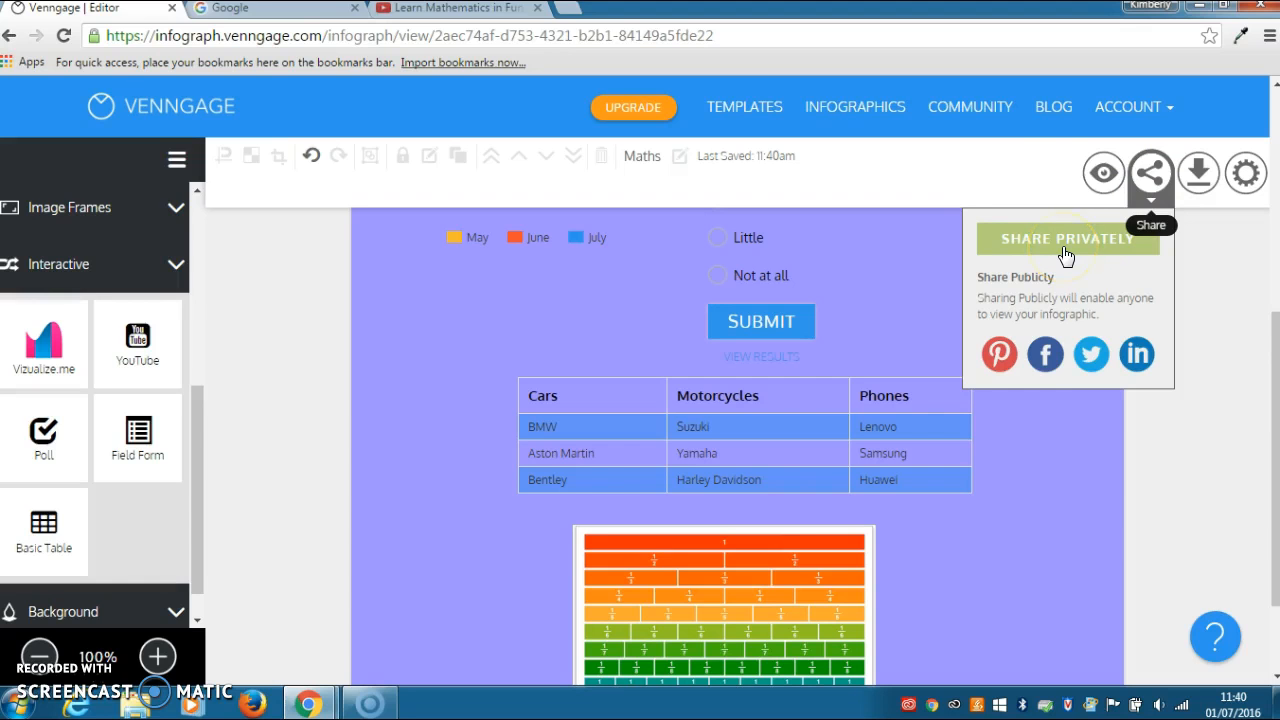